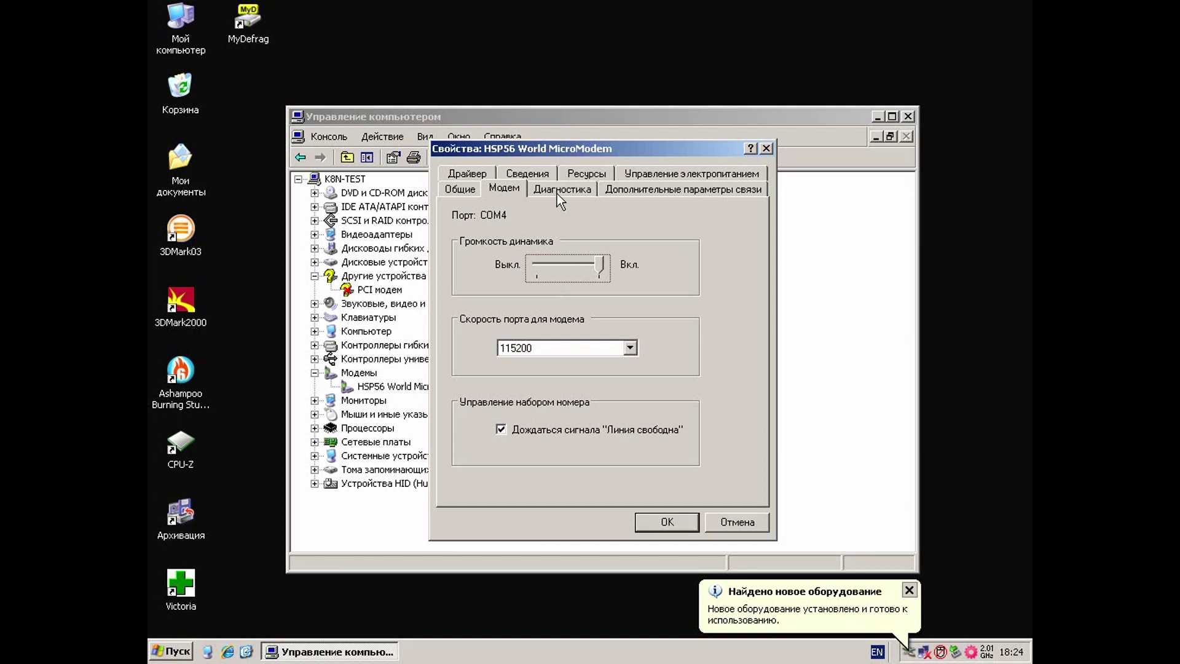
Step: Query the HSP56 World MicroModem from its diagnostics and examine the modem's responses
click(556, 183)
click(654, 420)
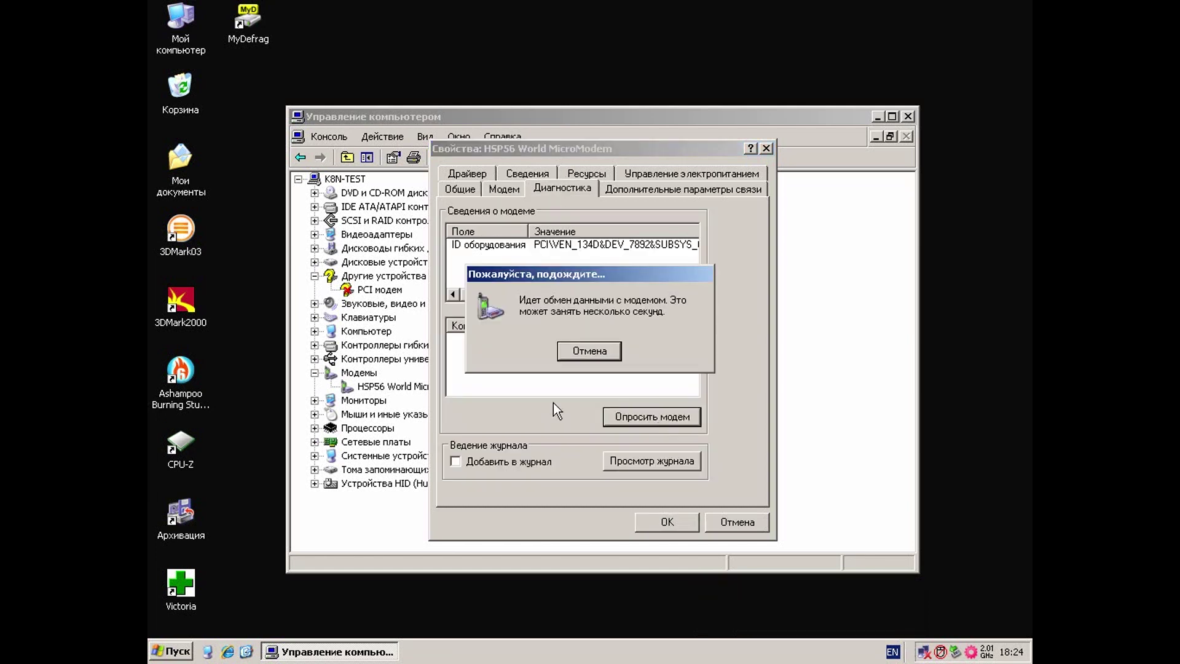
drag(691, 346, 691, 374)
Step: Review the modem's advanced connection parameters, power management, resources, details and driver information, then close its properties
click(622, 188)
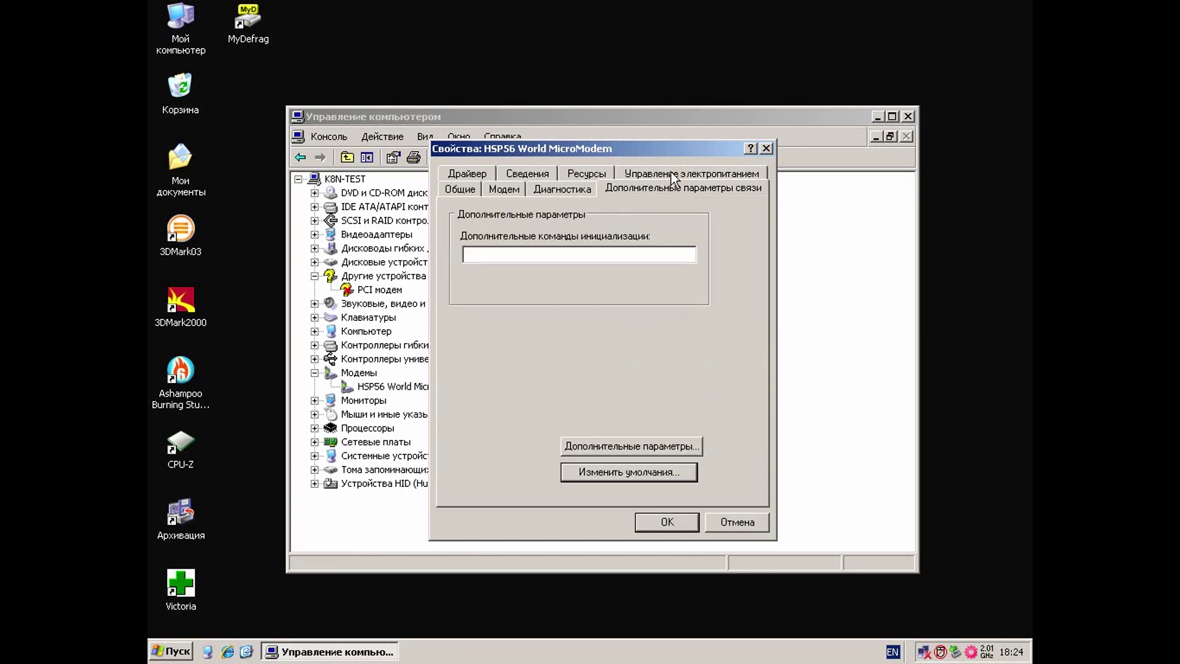
click(675, 175)
click(605, 190)
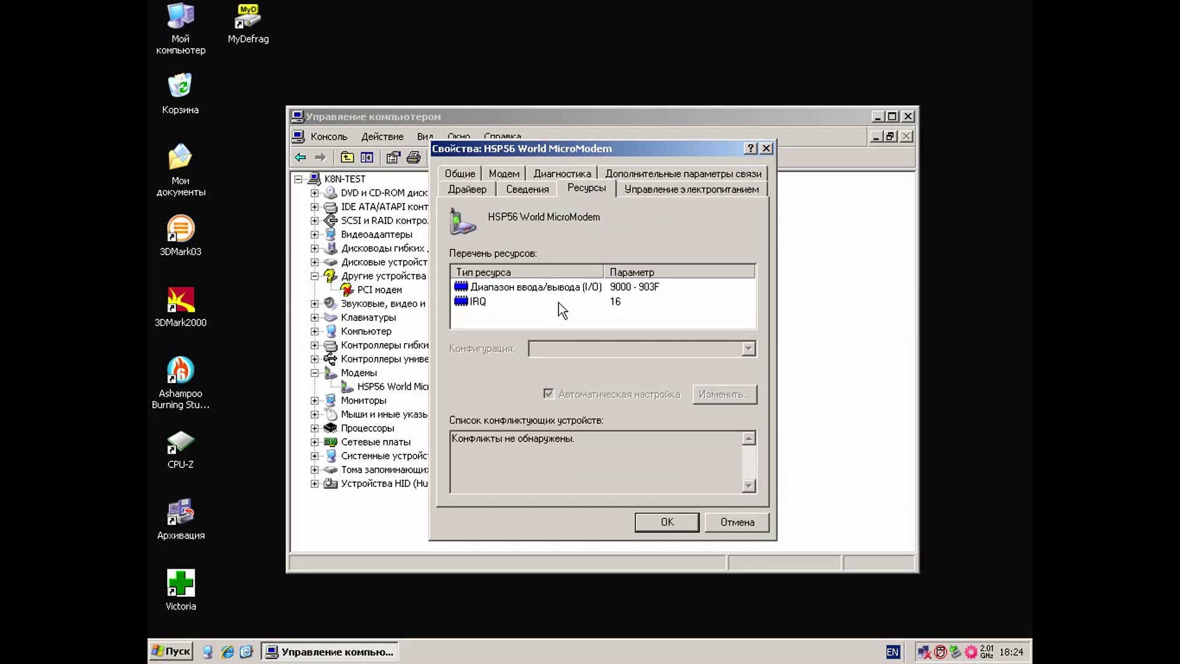
click(539, 185)
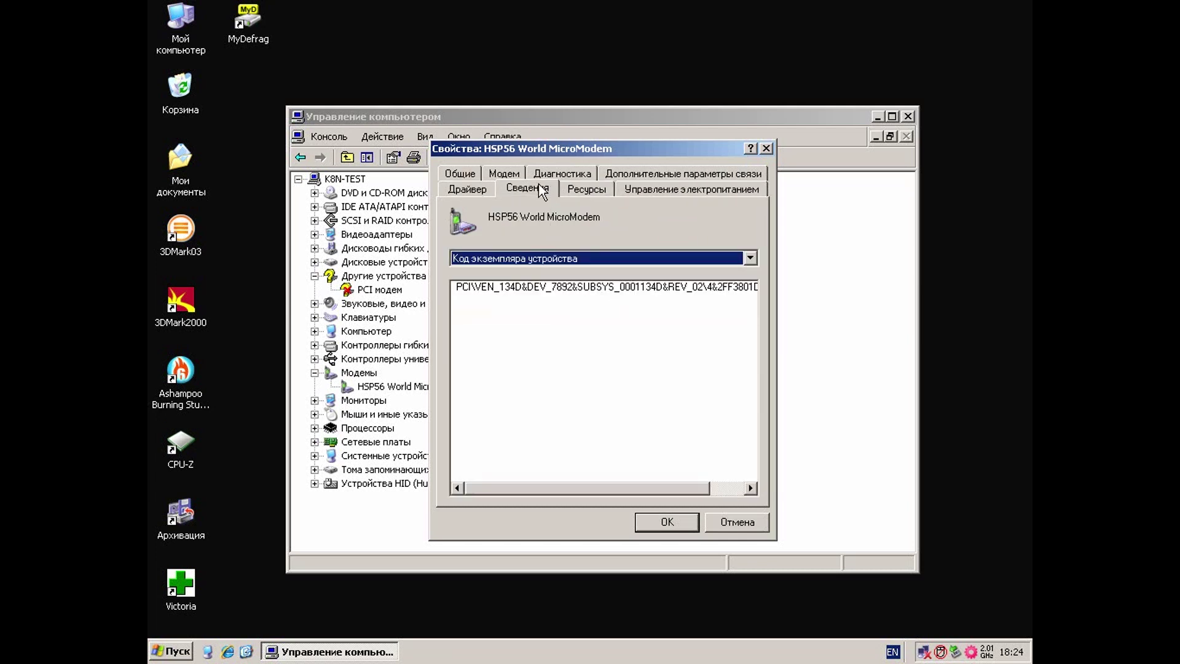
click(500, 292)
click(469, 188)
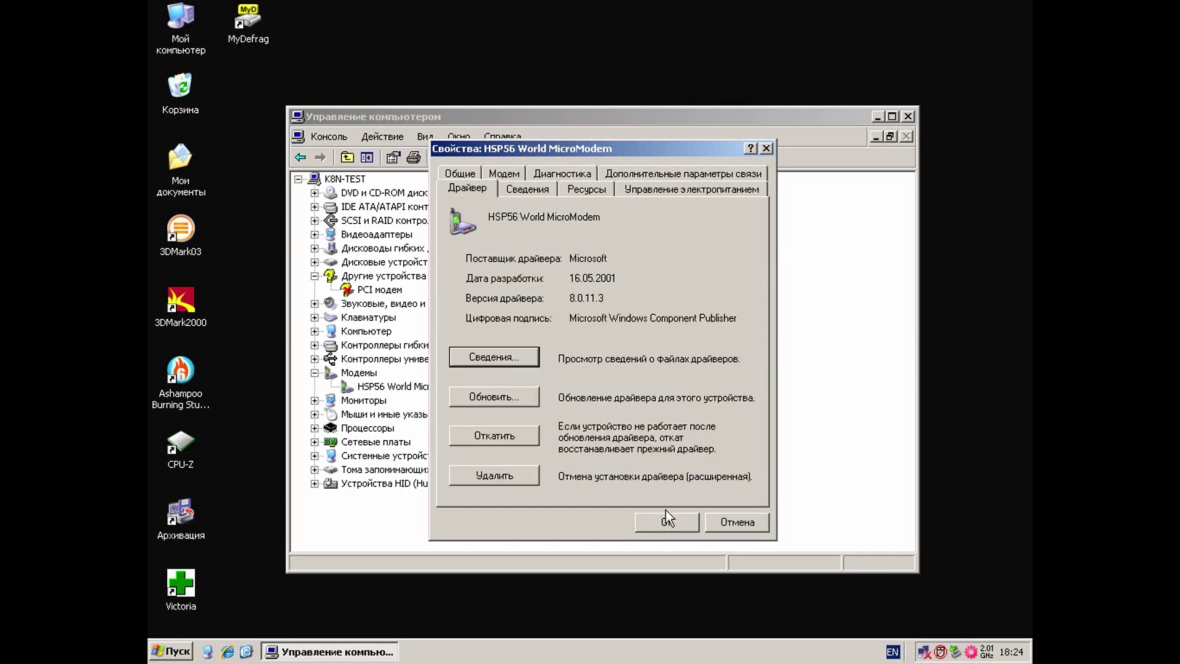
click(667, 520)
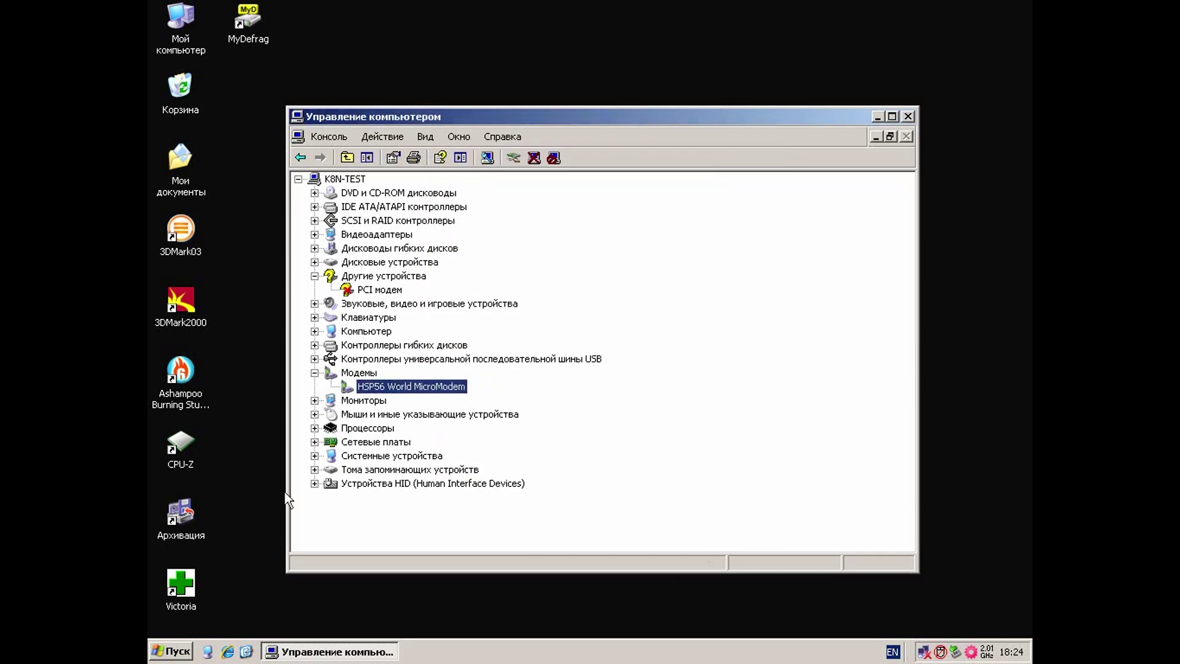
Step: Open Network Connections and start the wizard for creating a new connection
click(161, 651)
click(528, 492)
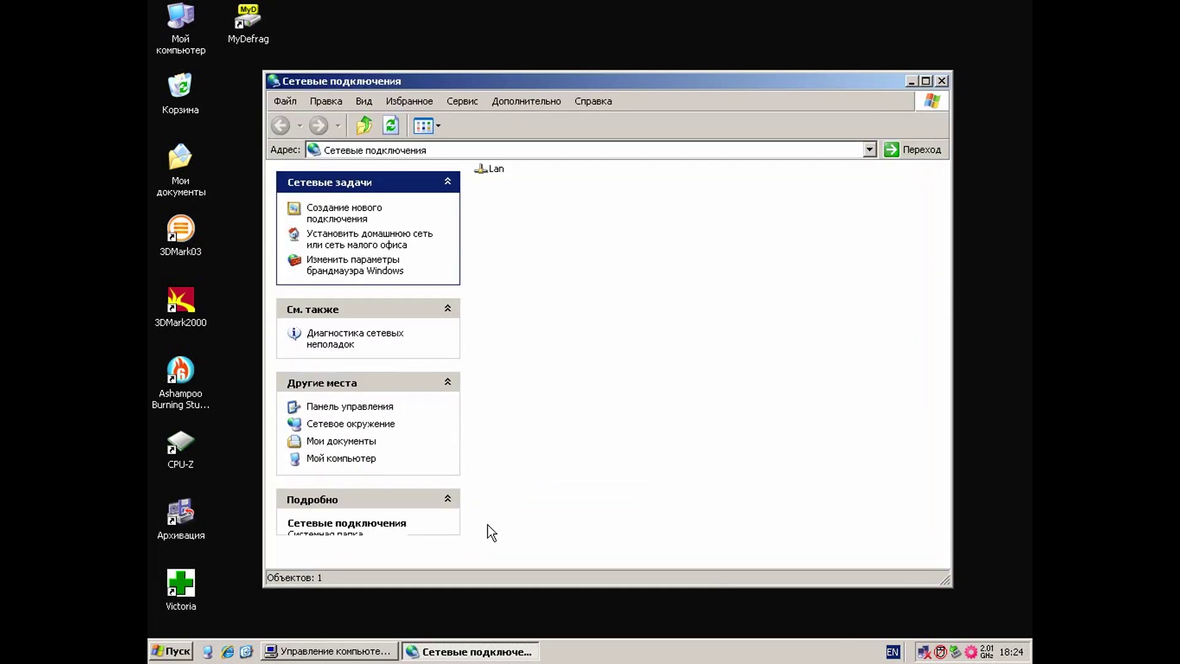
click(354, 213)
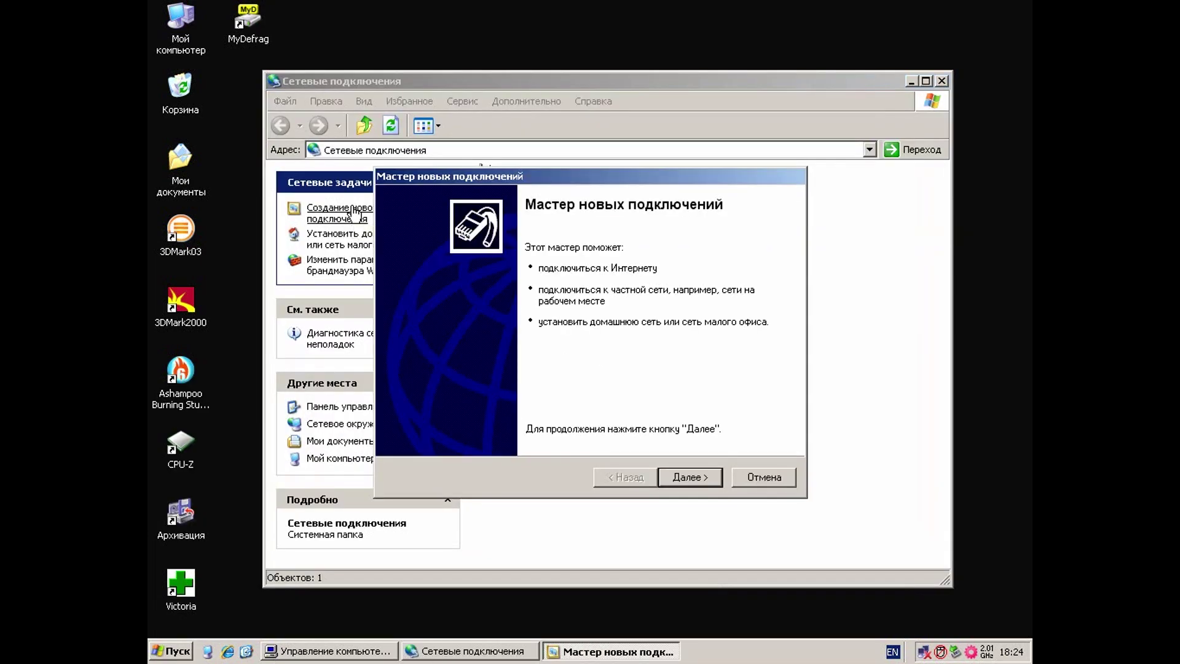
Step: Choose an Internet connection that is set up manually and uses a regular dial-up modem
click(710, 477)
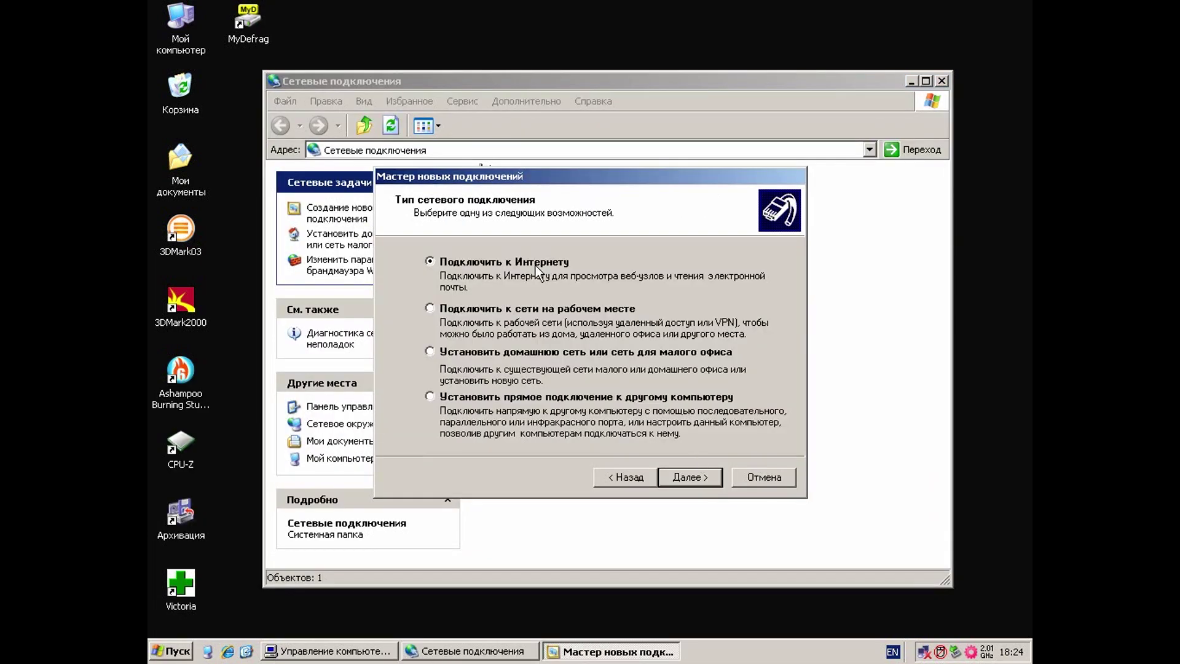
click(702, 485)
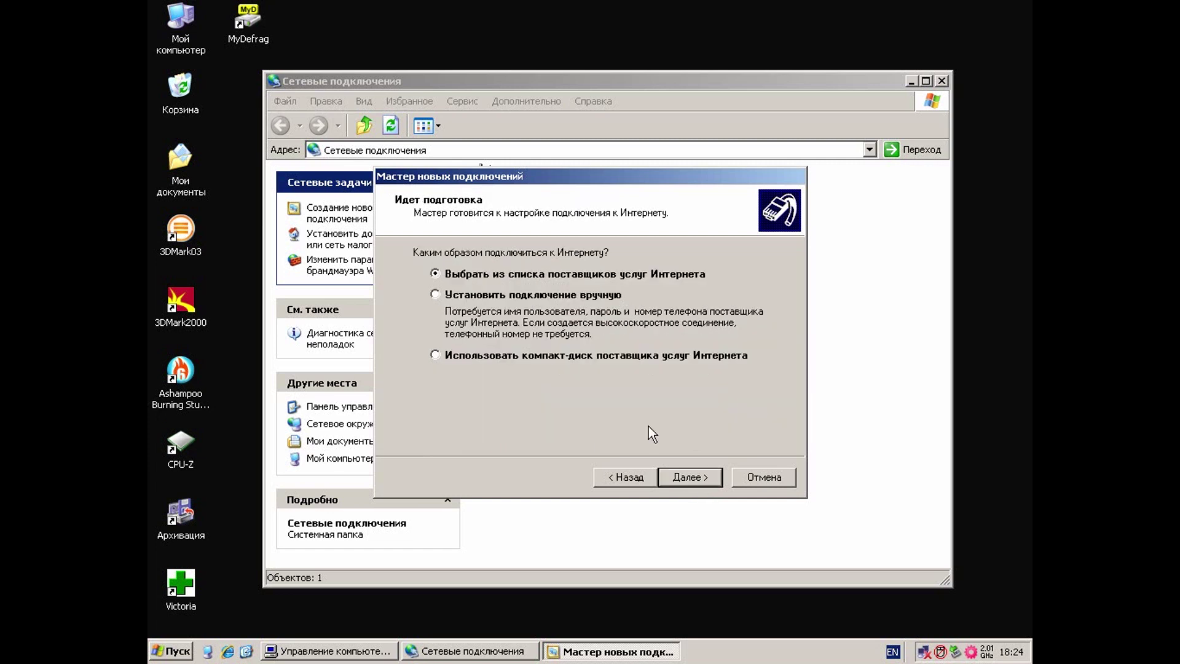
click(532, 294)
click(686, 481)
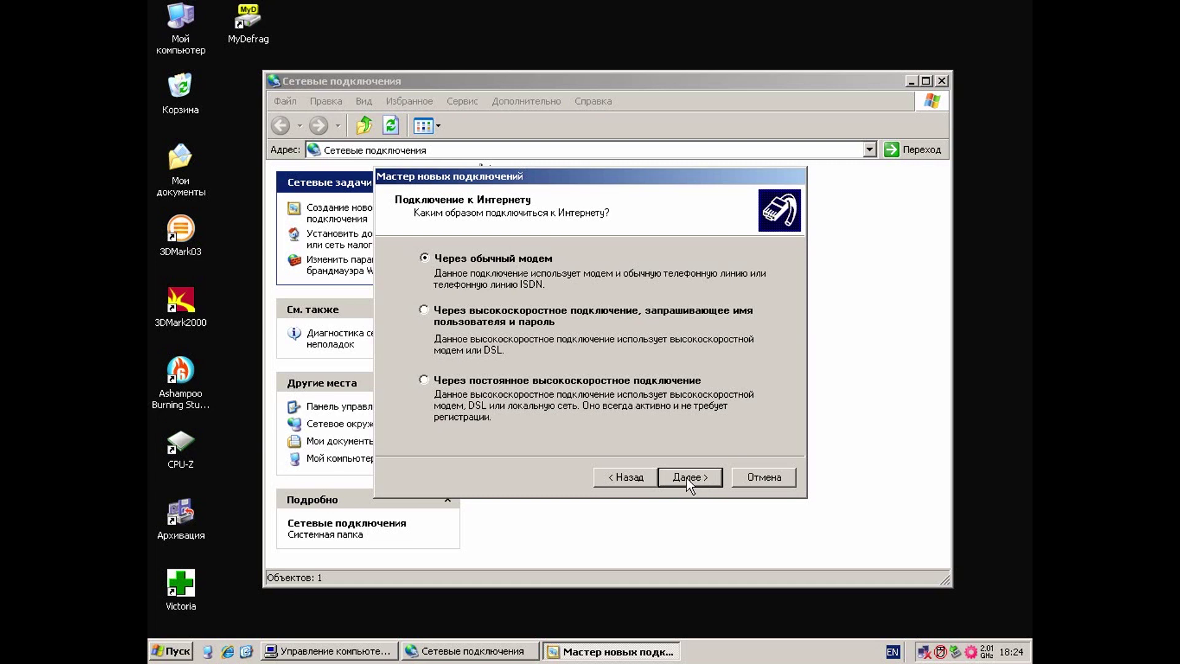
click(687, 478)
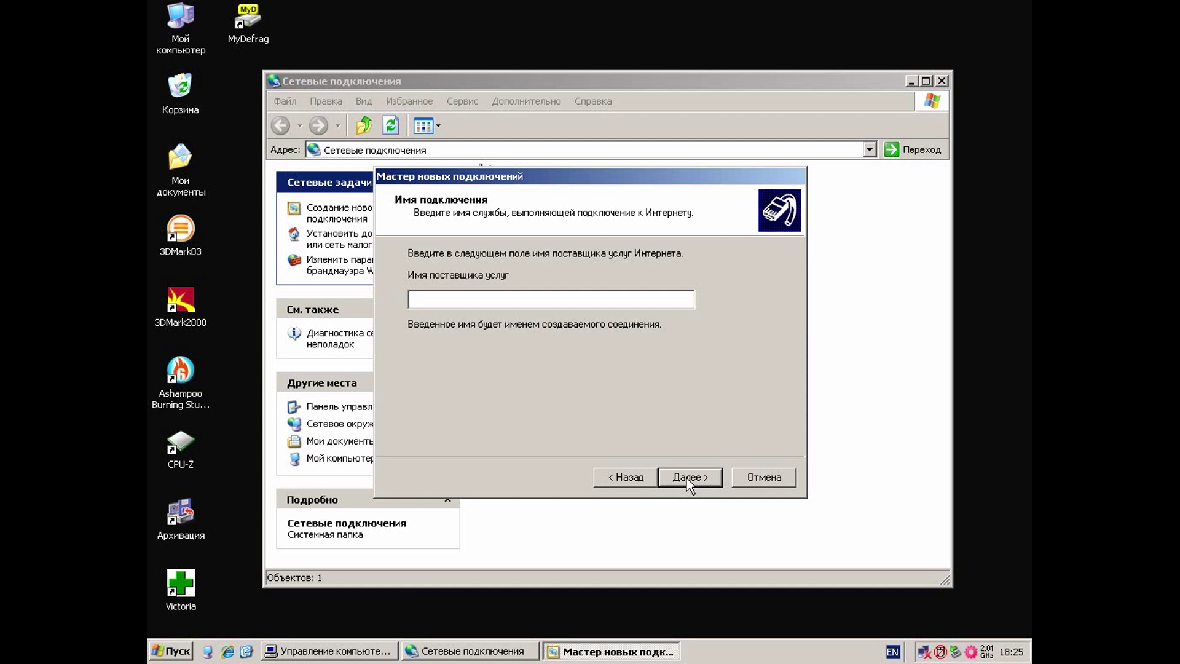
Step: Name the provider MTU and enter the provider's dial-up phone number
text(MTU)
click(687, 478)
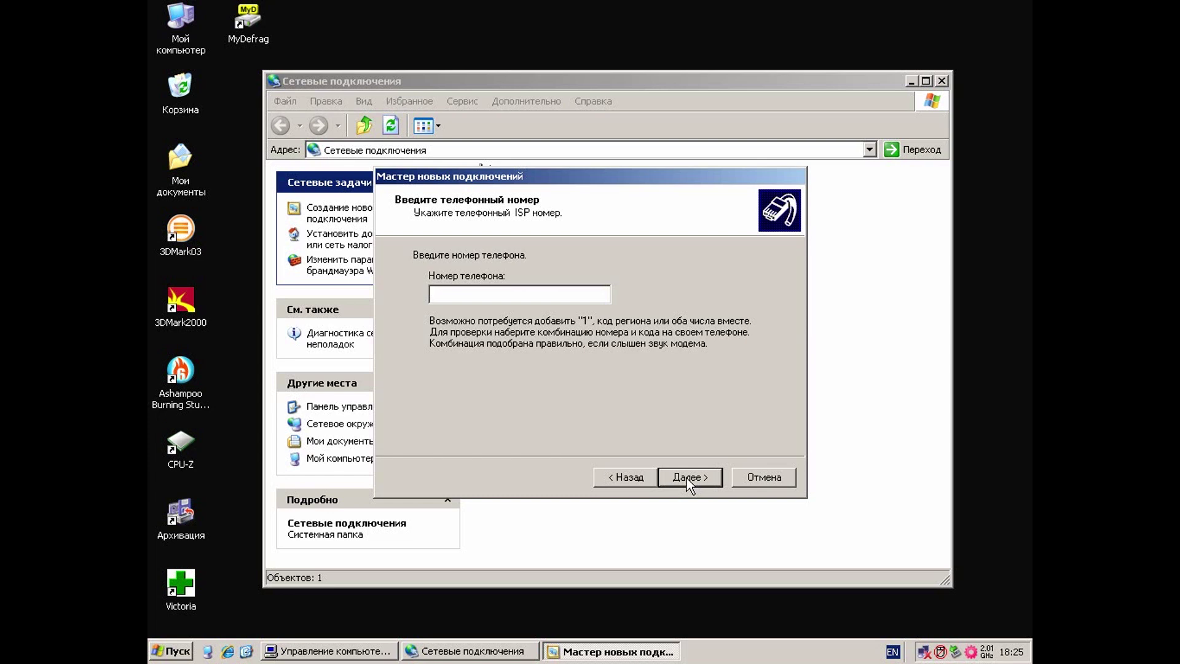
text(6007000)
click(687, 478)
Step: Enter the account's user name, password and password confirmation, keep the default-connection options enabled, and finish the wizard
text(login)
key(Tab)
text(********)
key(Tab)
text(********)
key(Tab)
click(687, 478)
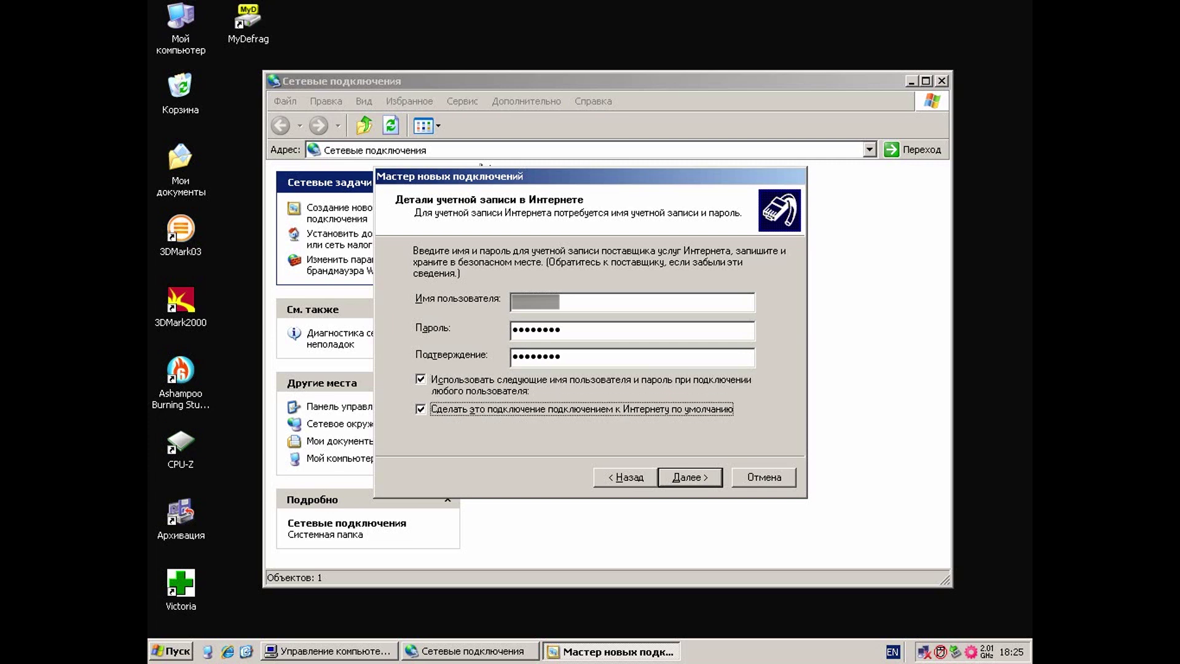
click(688, 478)
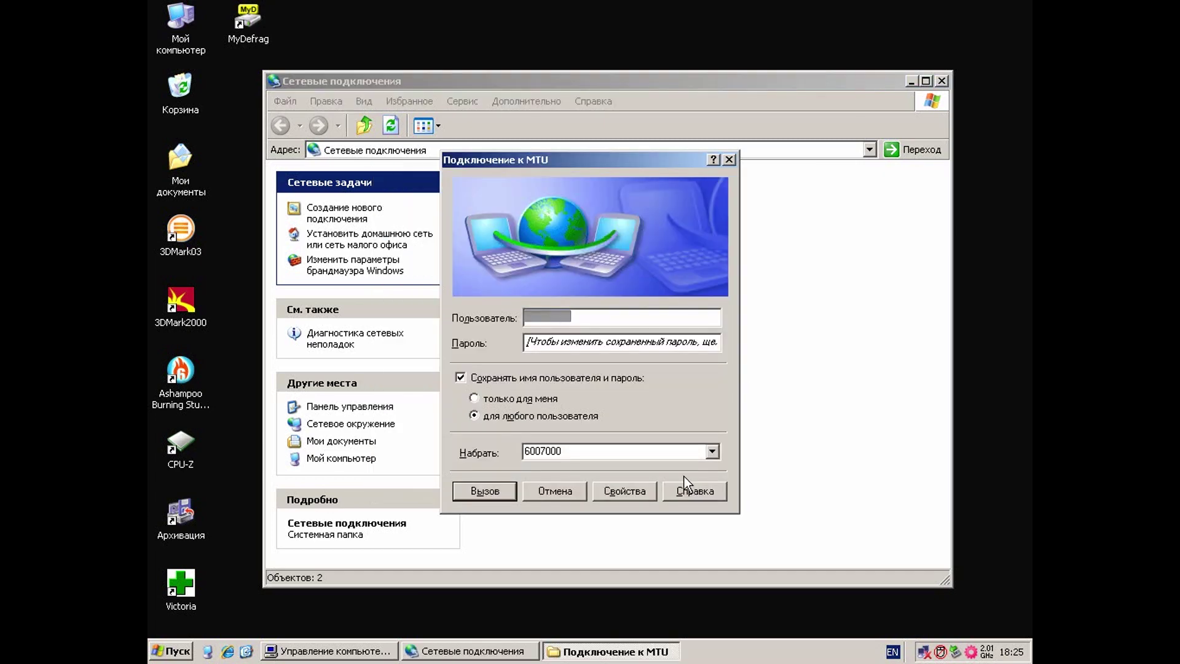
Step: In the MTU connection's properties, enable the use of dialing rules and select area code 495
click(623, 483)
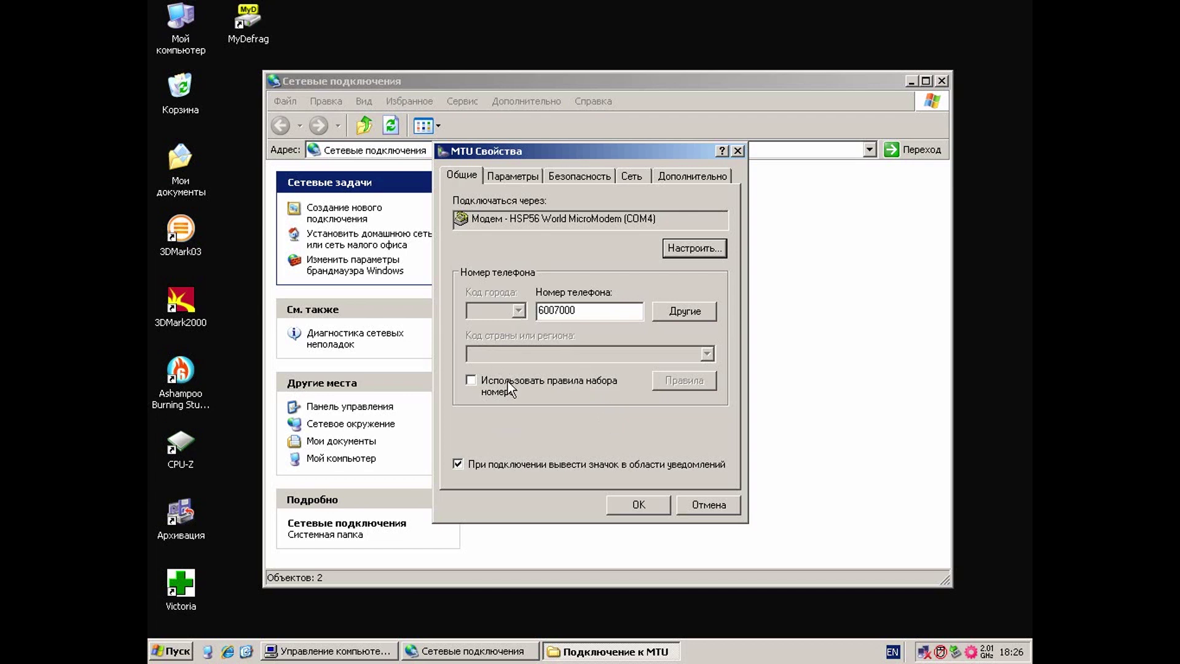
click(507, 381)
click(518, 310)
click(509, 327)
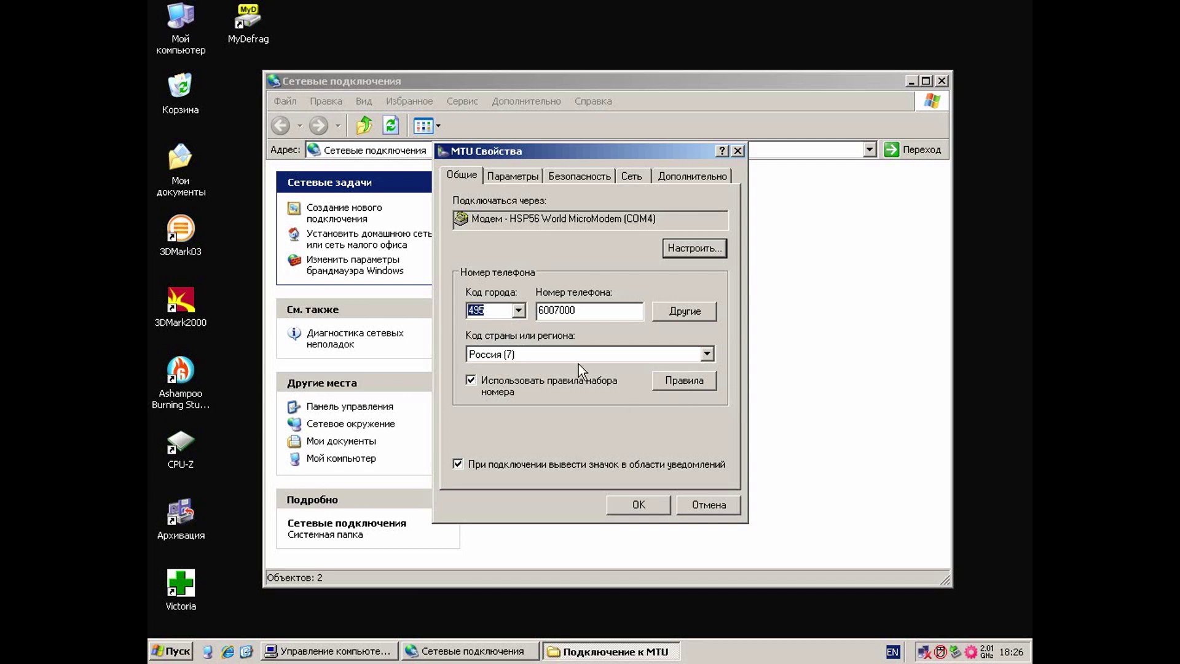
Step: Review the dialing rule for area code 495 in the current location, including its prefix to dial, and accept the location settings
click(684, 382)
click(667, 438)
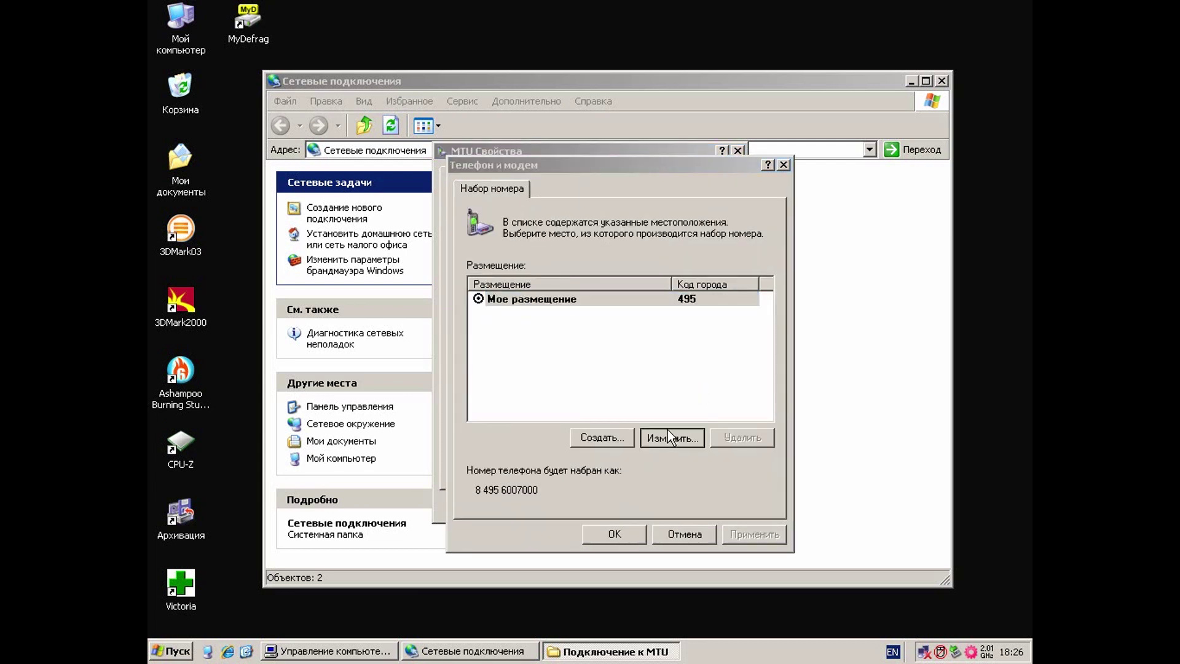
click(546, 231)
click(576, 322)
click(695, 453)
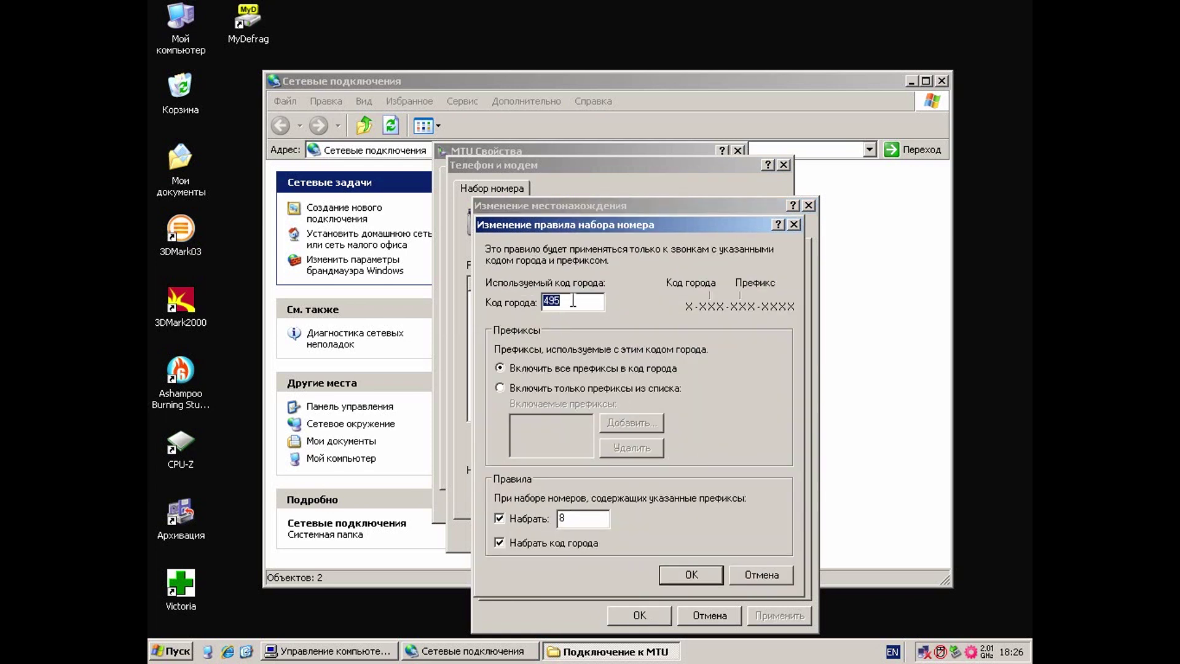
click(592, 301)
drag(590, 523, 536, 527)
click(674, 578)
click(647, 322)
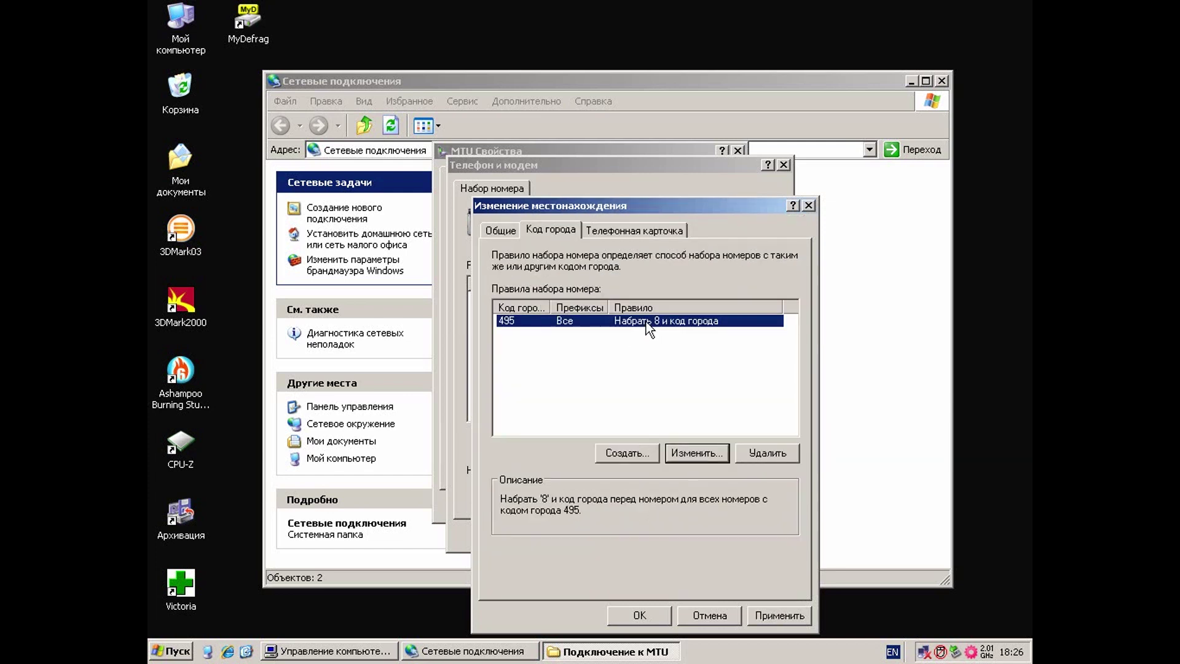
click(640, 613)
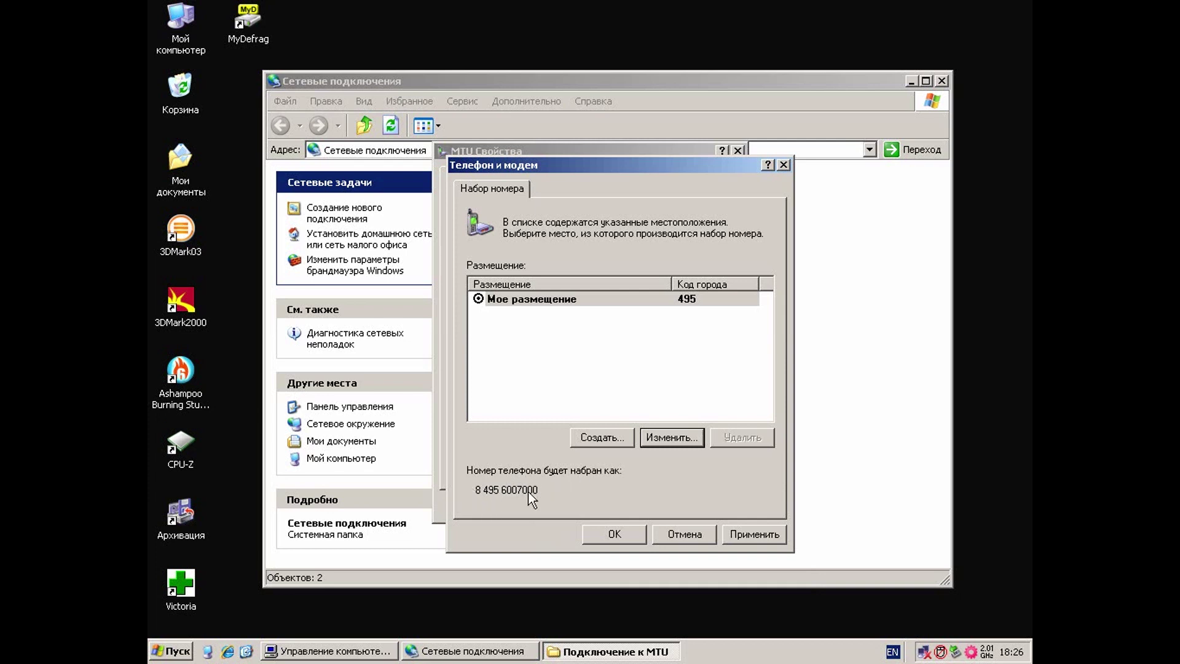
click(615, 534)
Step: Disable the prompts for name/password and phone number, set the redial interval to 5 seconds and the idle time before hang-up to never
click(536, 179)
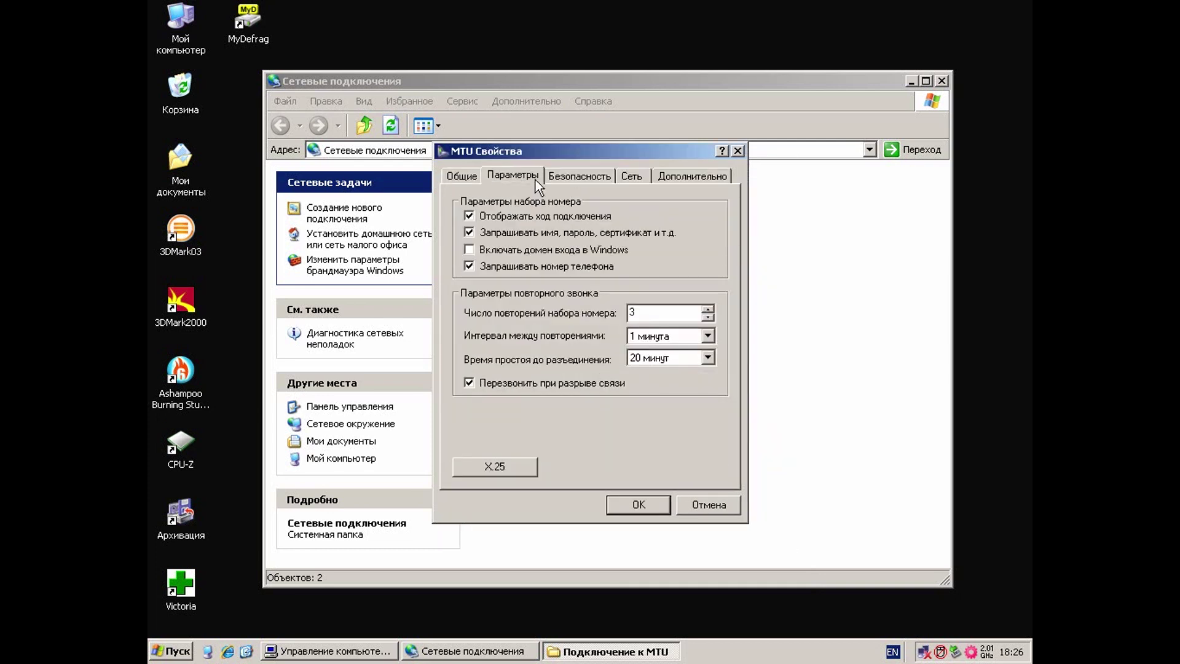
click(531, 233)
click(522, 268)
click(667, 337)
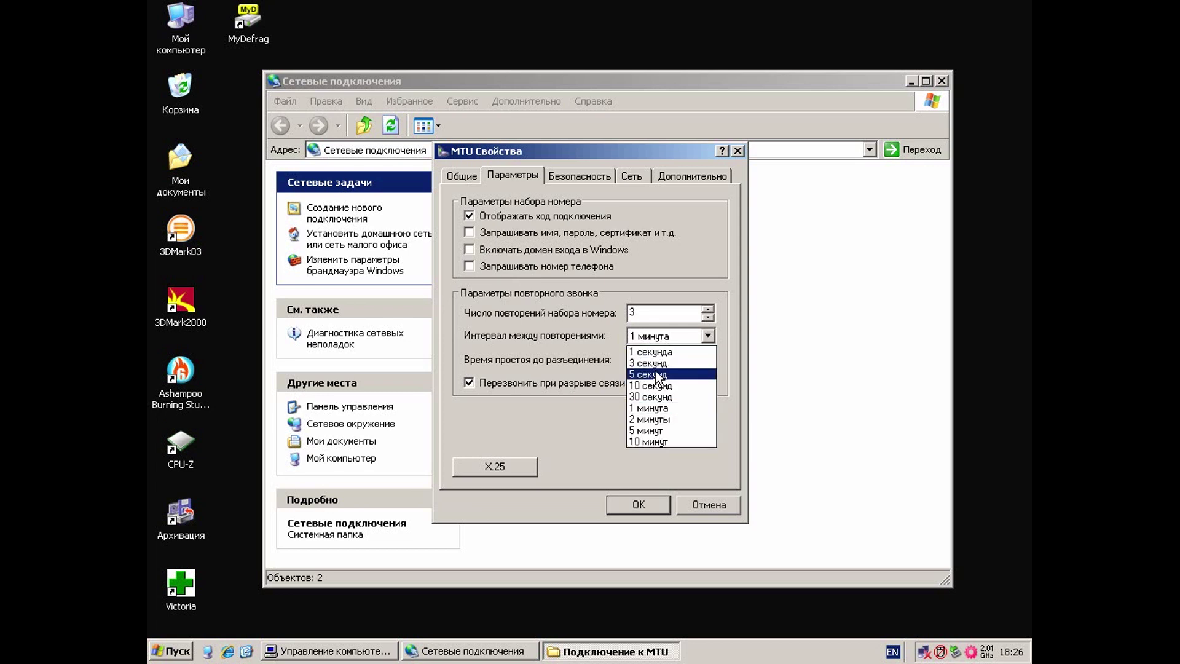
click(667, 375)
click(683, 358)
click(672, 369)
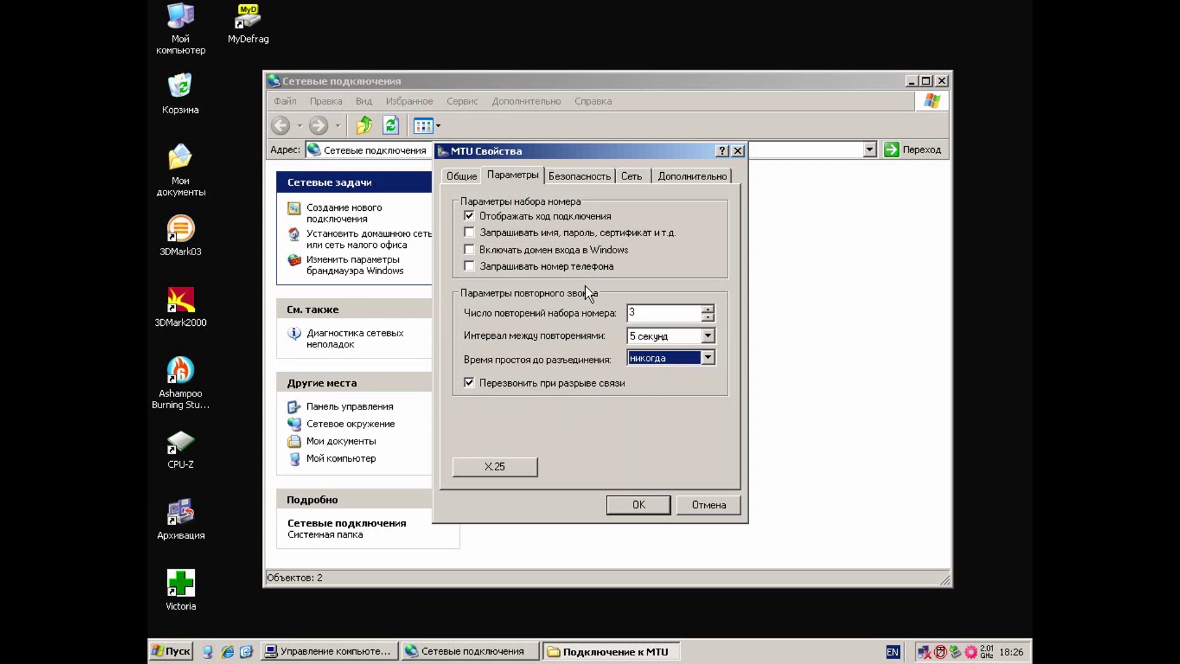
Step: Check the security page and the PPP networking parameters, then save the MTU connection's properties
click(578, 181)
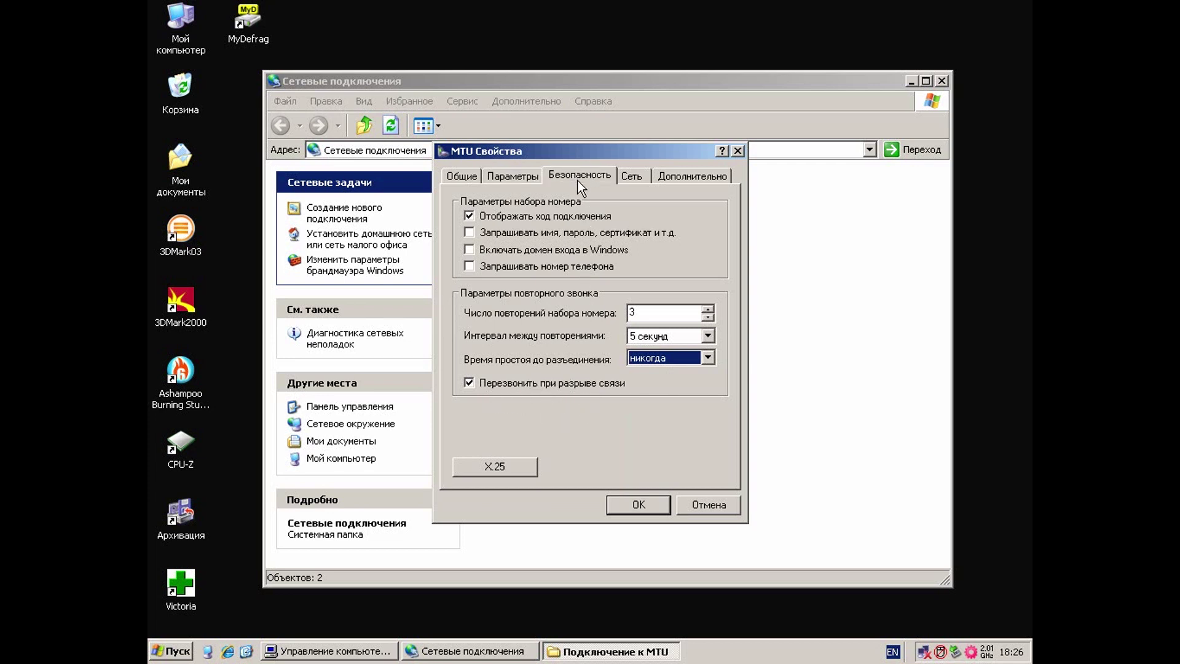
click(630, 173)
click(692, 243)
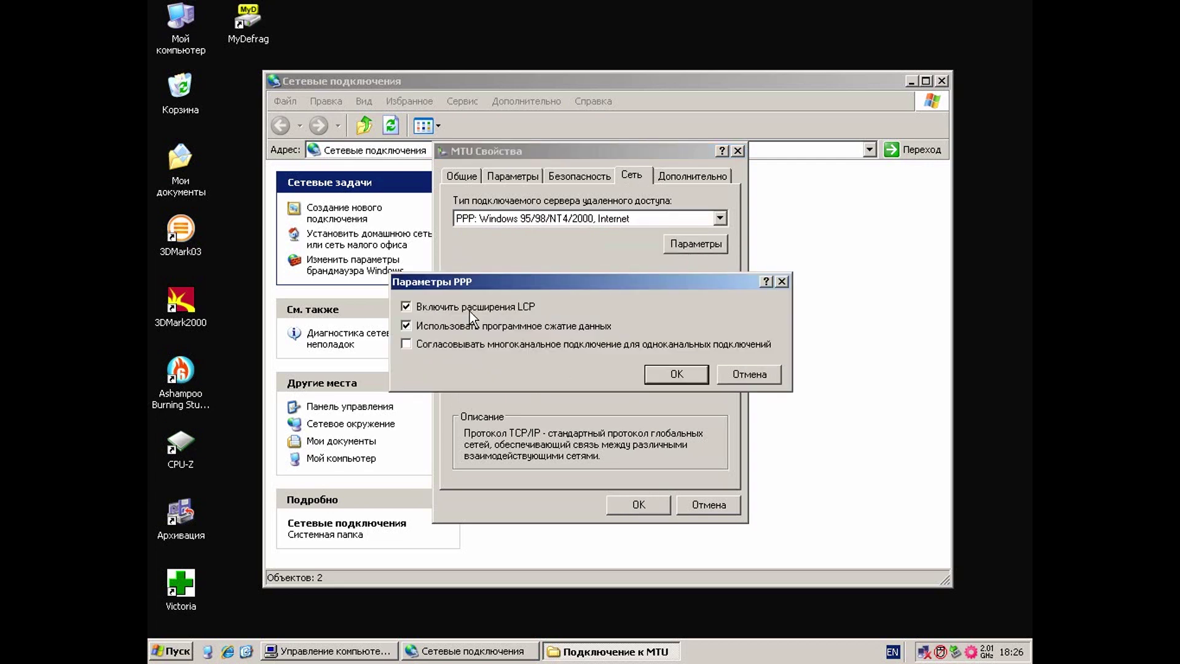
click(670, 375)
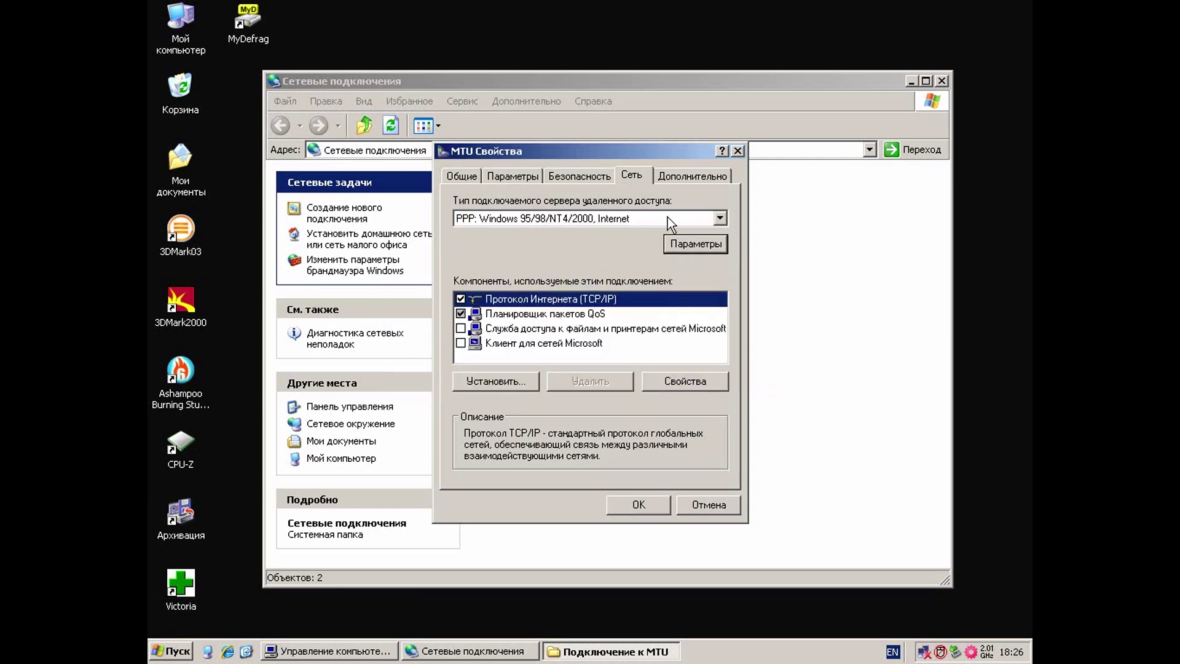
click(642, 506)
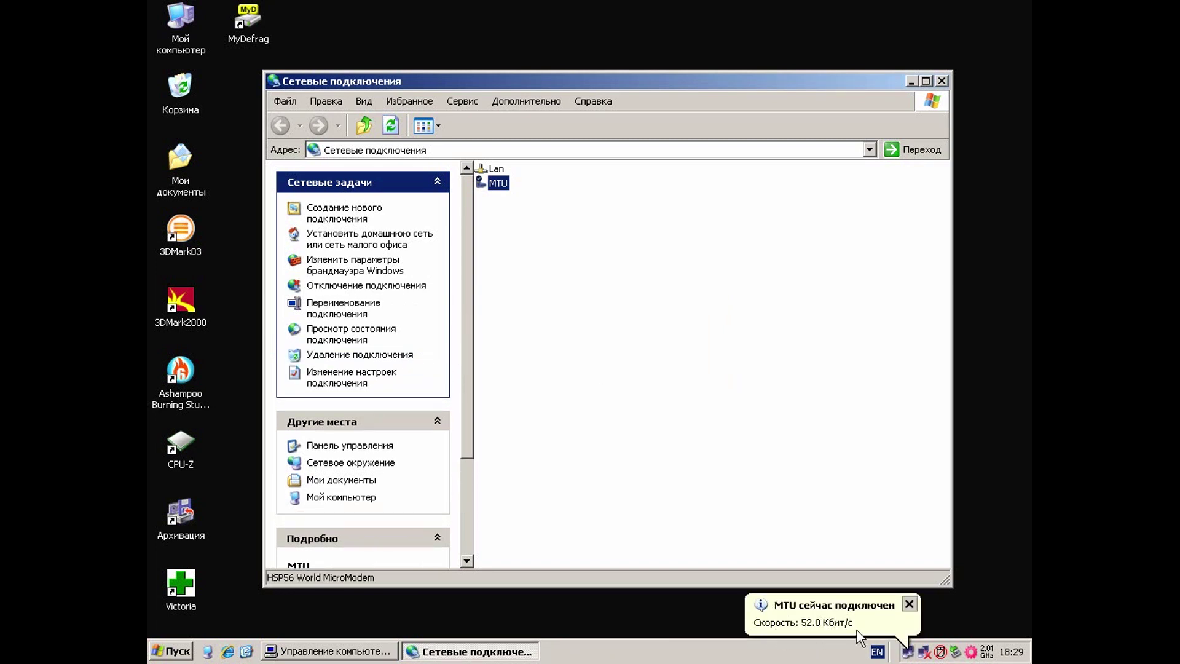
Step: Inspect the general status and details of the active MTU connection, then close the status window
click(901, 621)
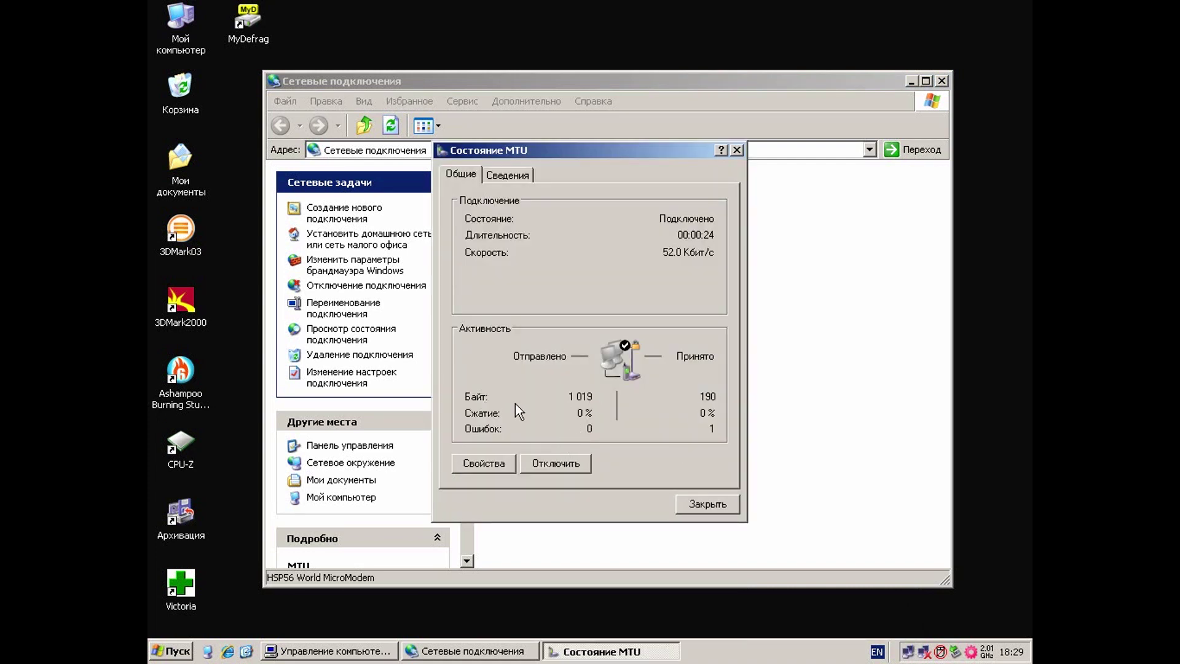
click(505, 175)
click(462, 174)
click(708, 505)
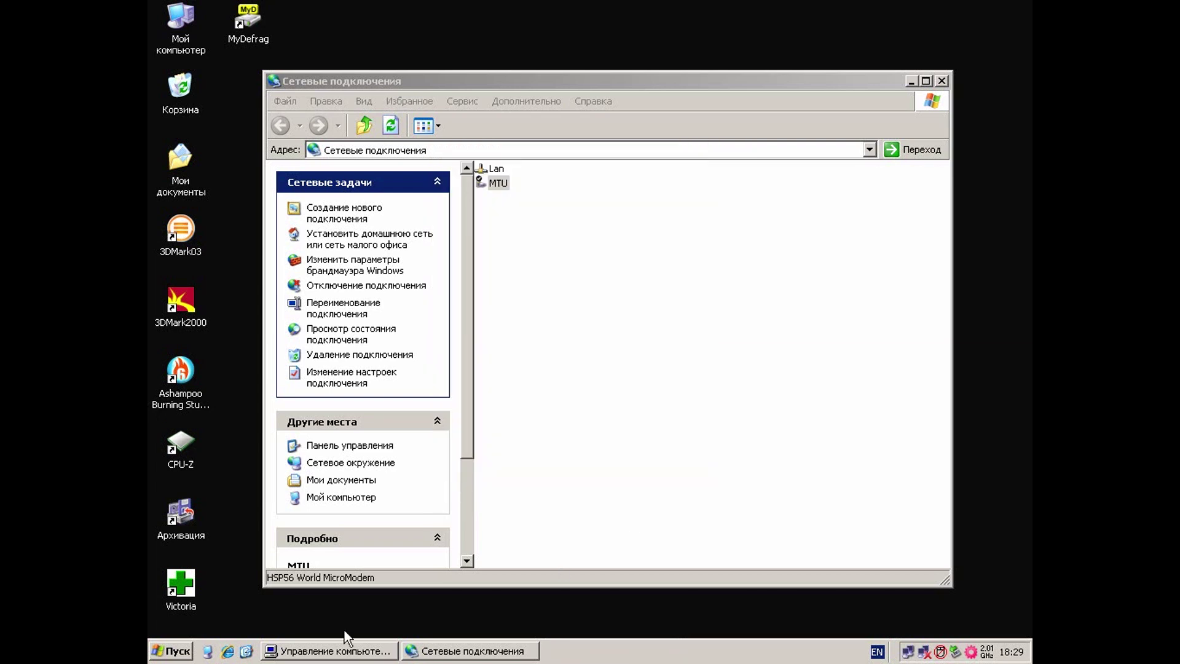
Step: Launch Internet Explorer and bring its blank page window to the front
click(232, 650)
click(452, 652)
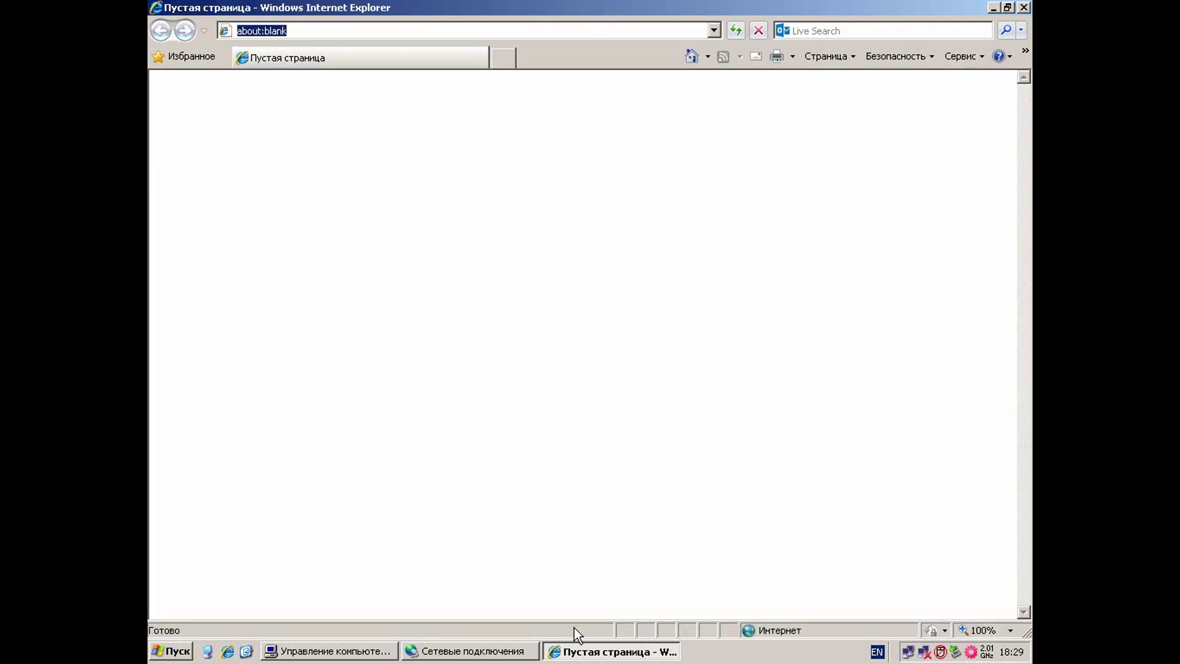
click(581, 652)
click(458, 654)
click(433, 654)
click(364, 652)
click(609, 653)
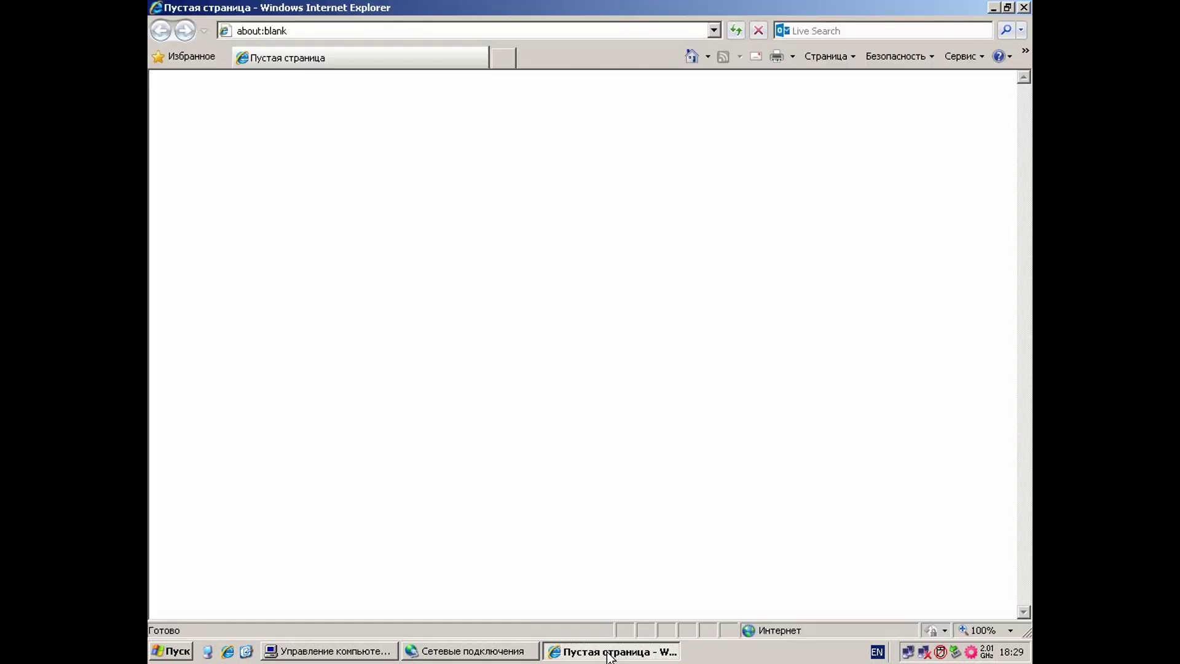
click(588, 26)
text(ya)
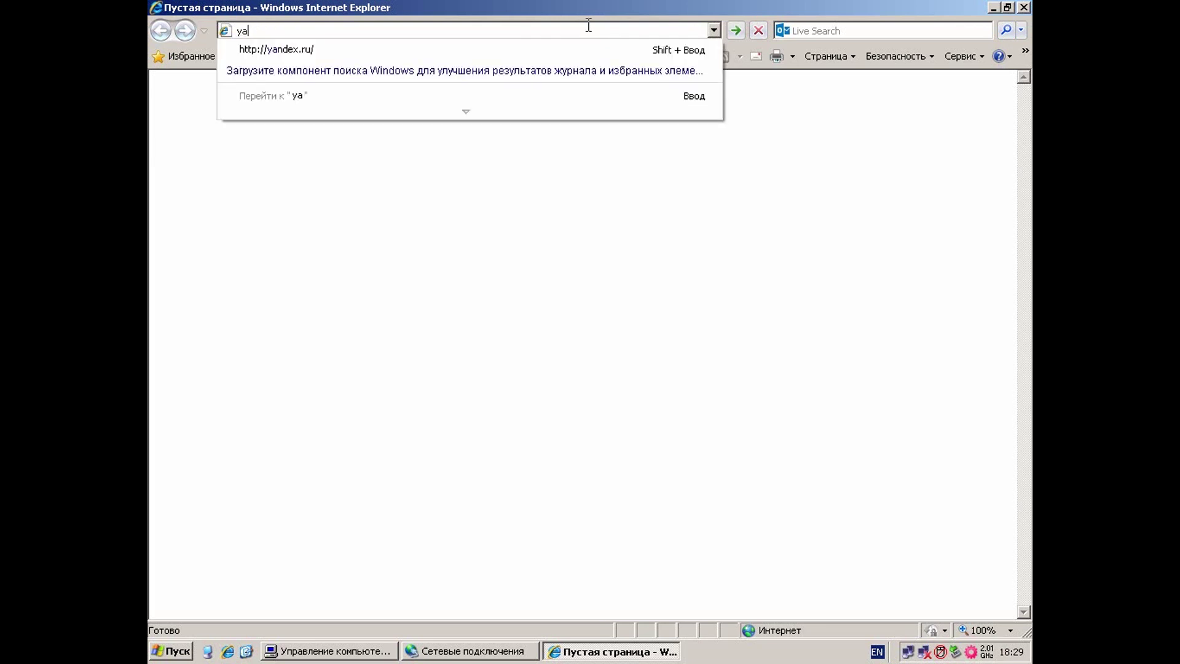
key(Down)
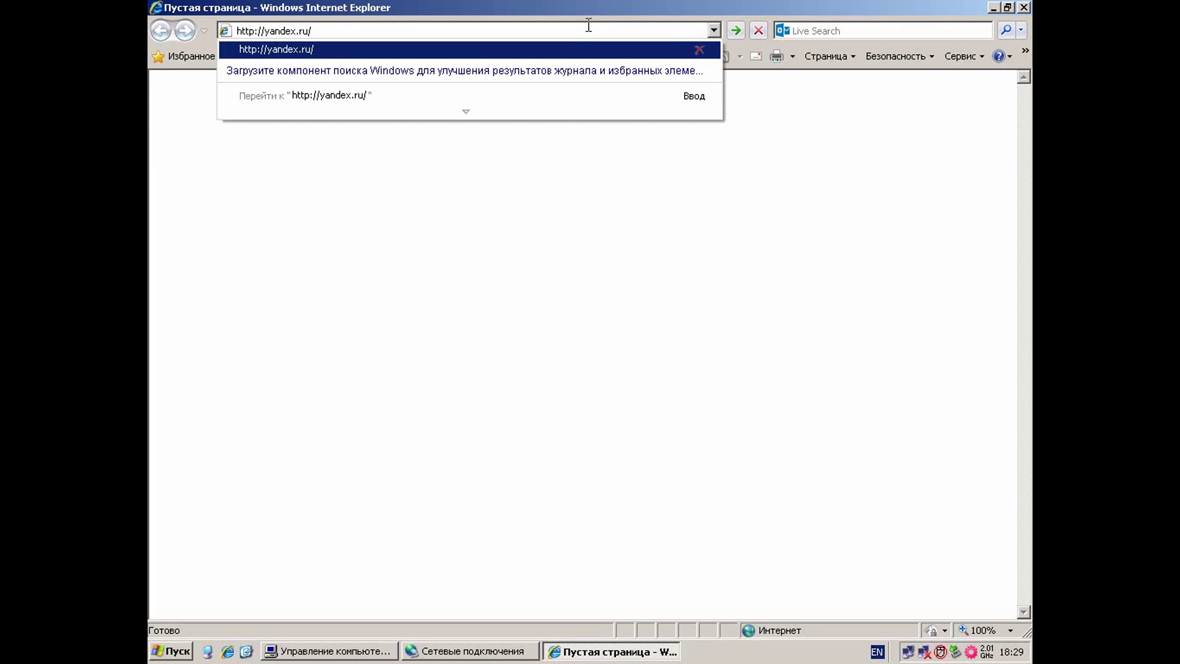
key(Return)
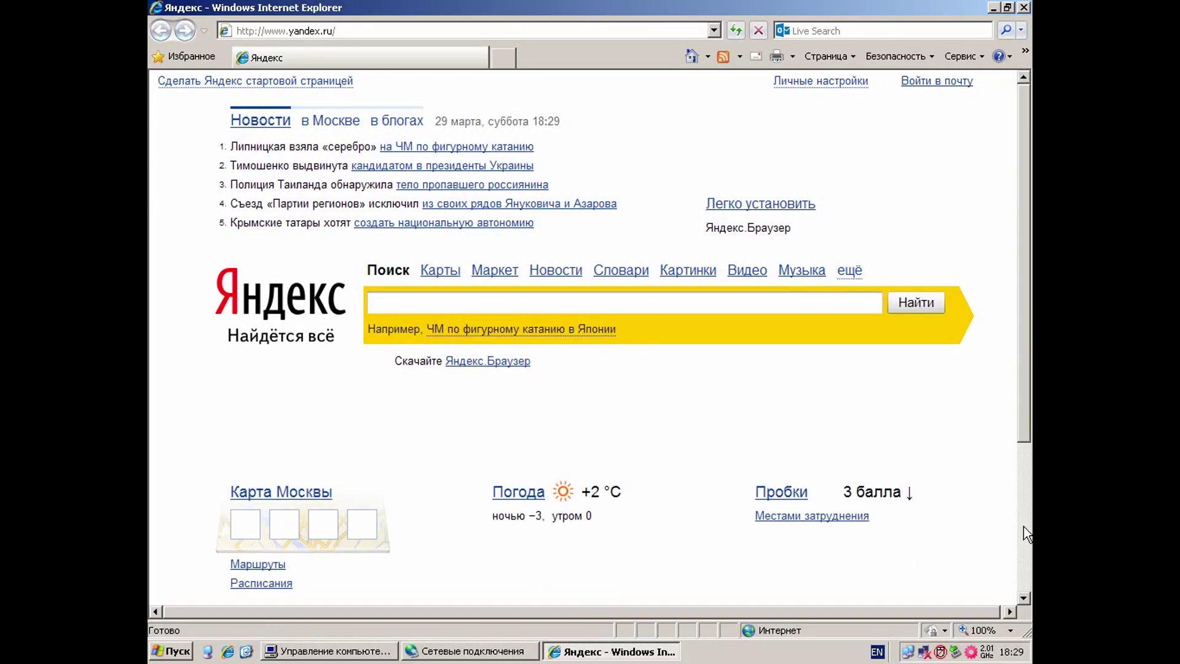
Step: Look over the loaded Yandex home page down to its lower sections
scroll(1025, 533, down, 3)
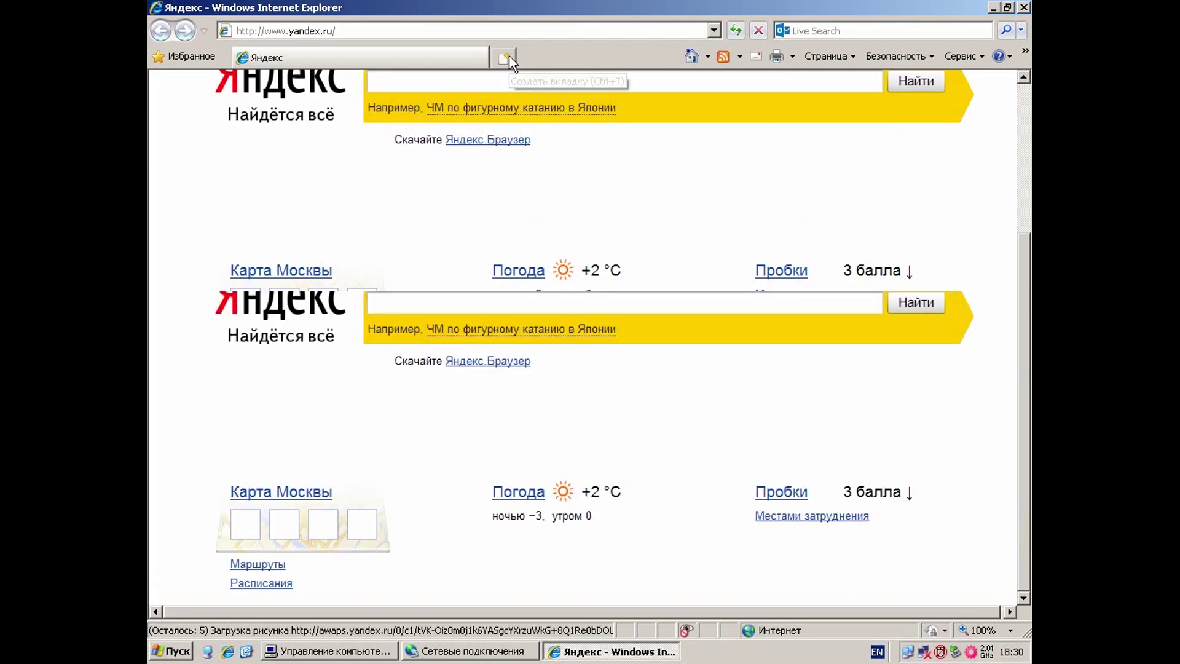
click(1020, 205)
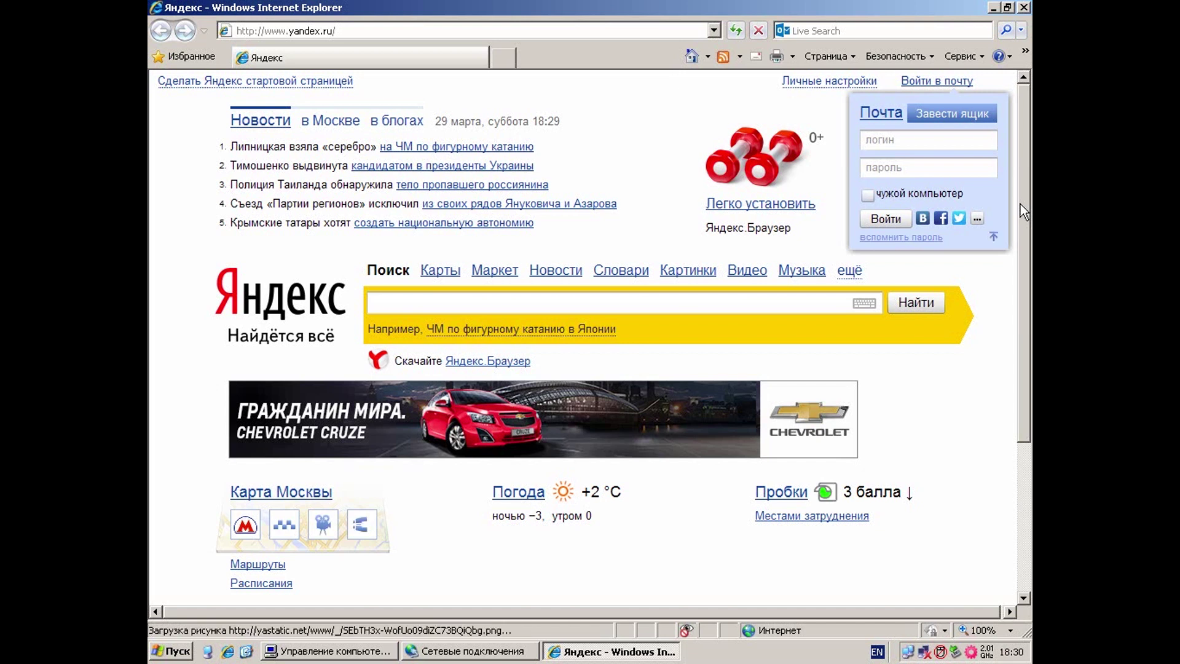
drag(1020, 204, 1026, 150)
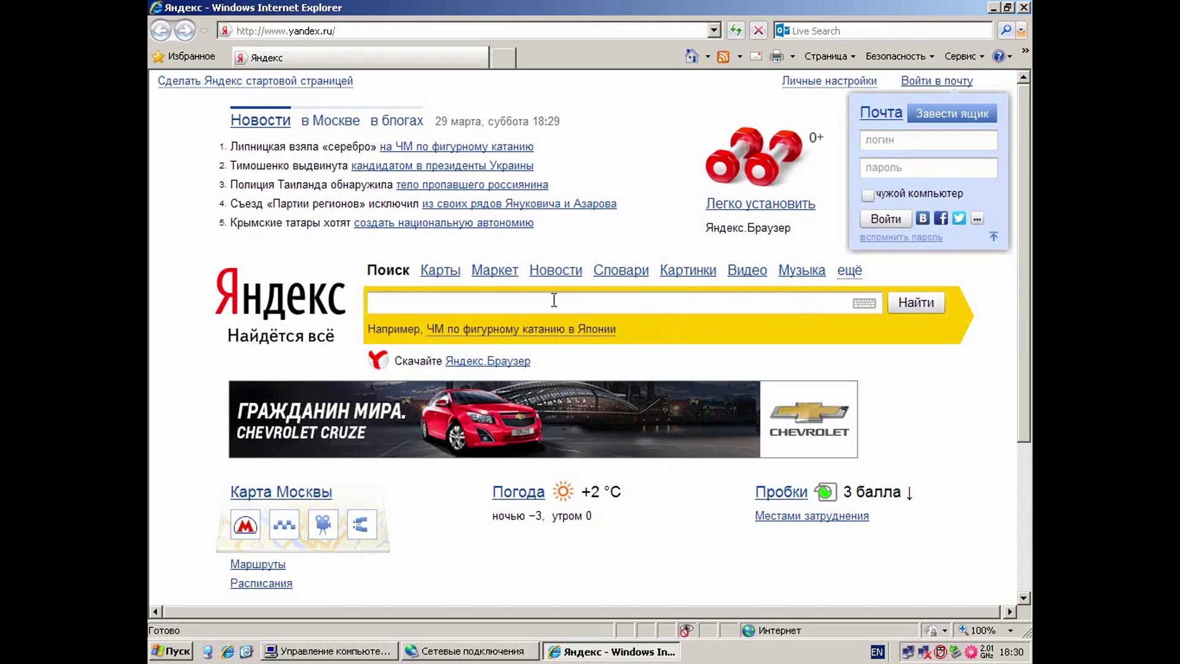
click(575, 303)
click(568, 36)
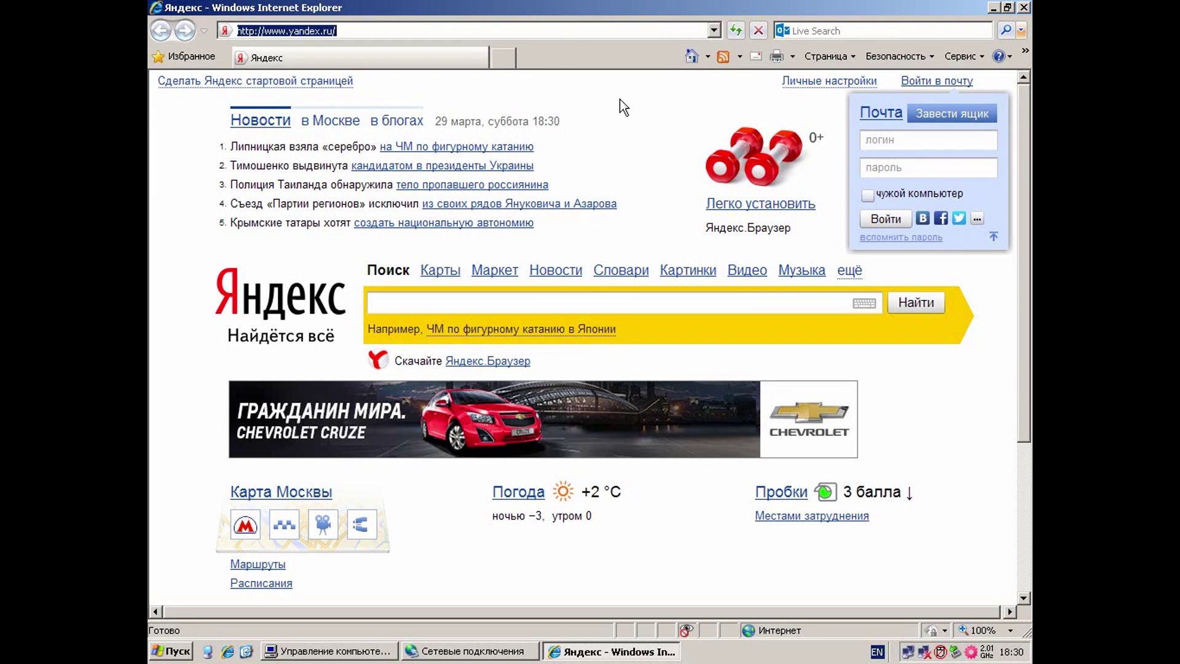
text(you)
key(Down)
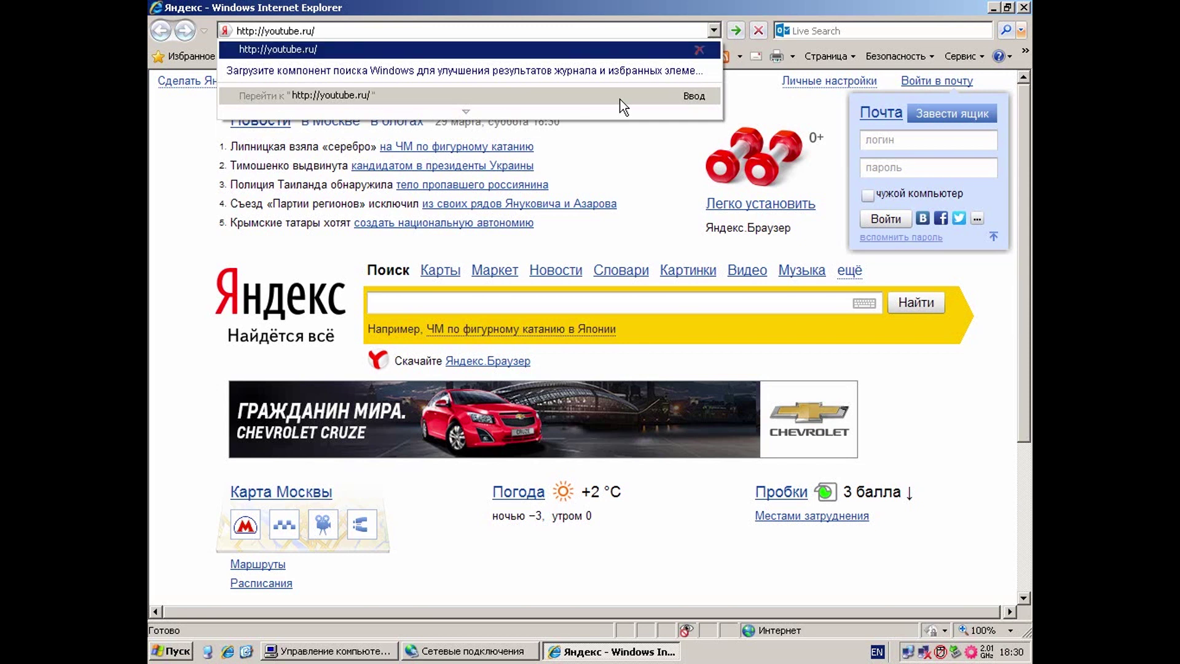
key(Return)
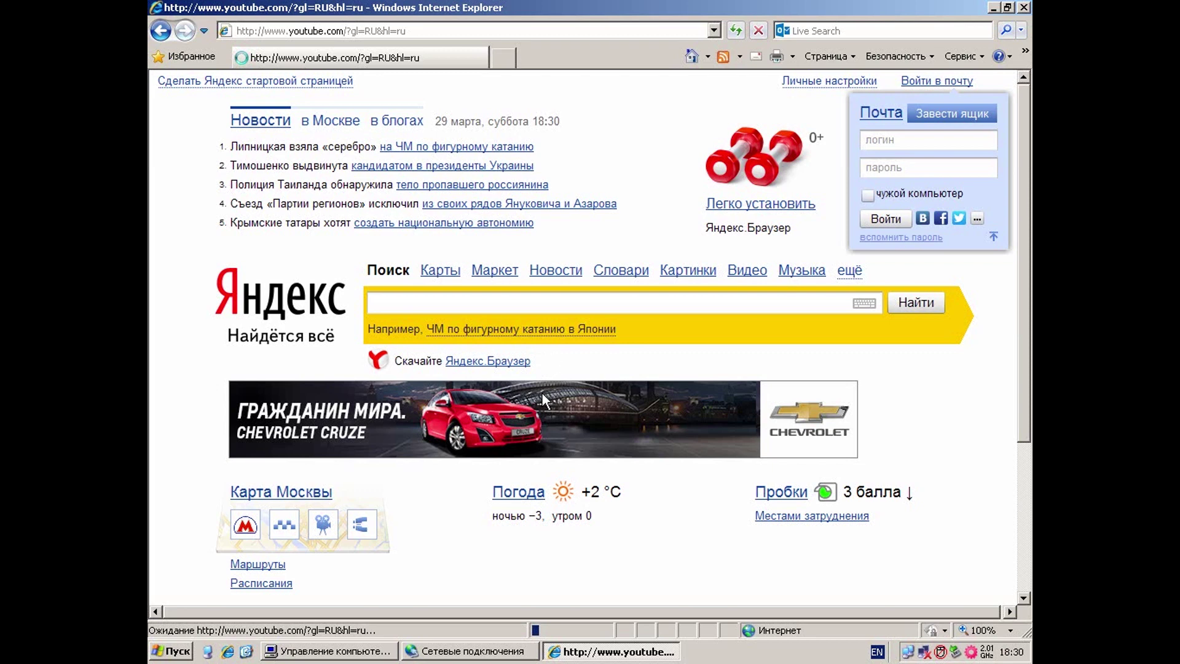
Step: Check the MTU connection's status and traffic while YouTube loads, then view the loaded page
double_click(908, 652)
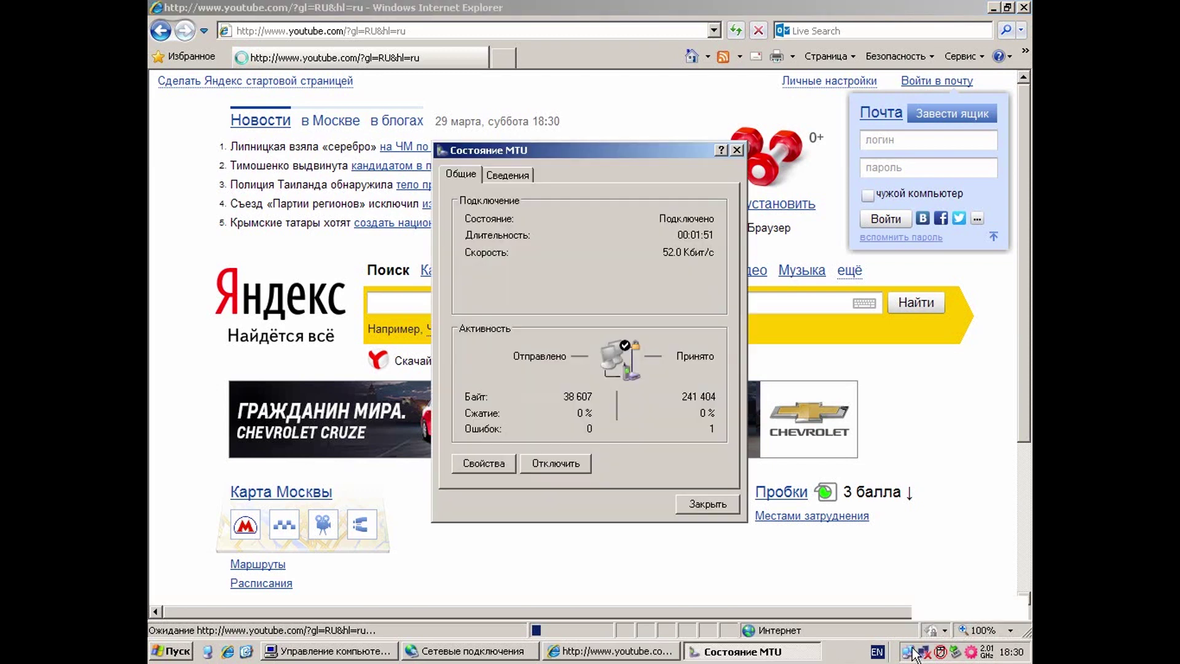
drag(518, 136, 784, 227)
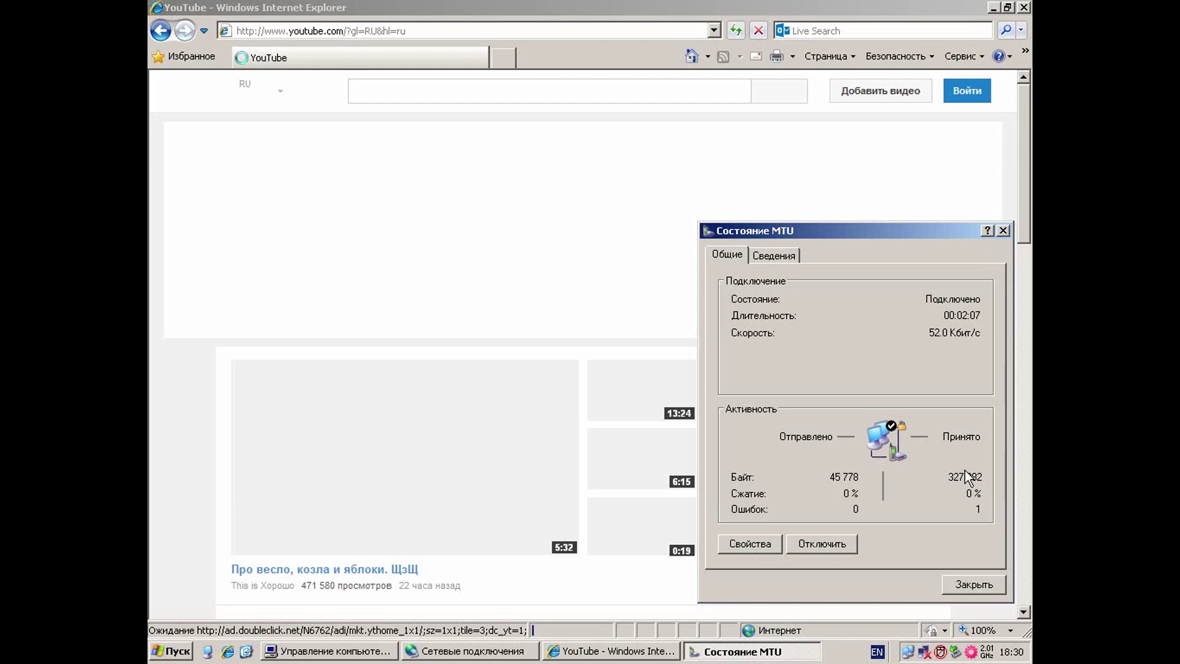
click(659, 3)
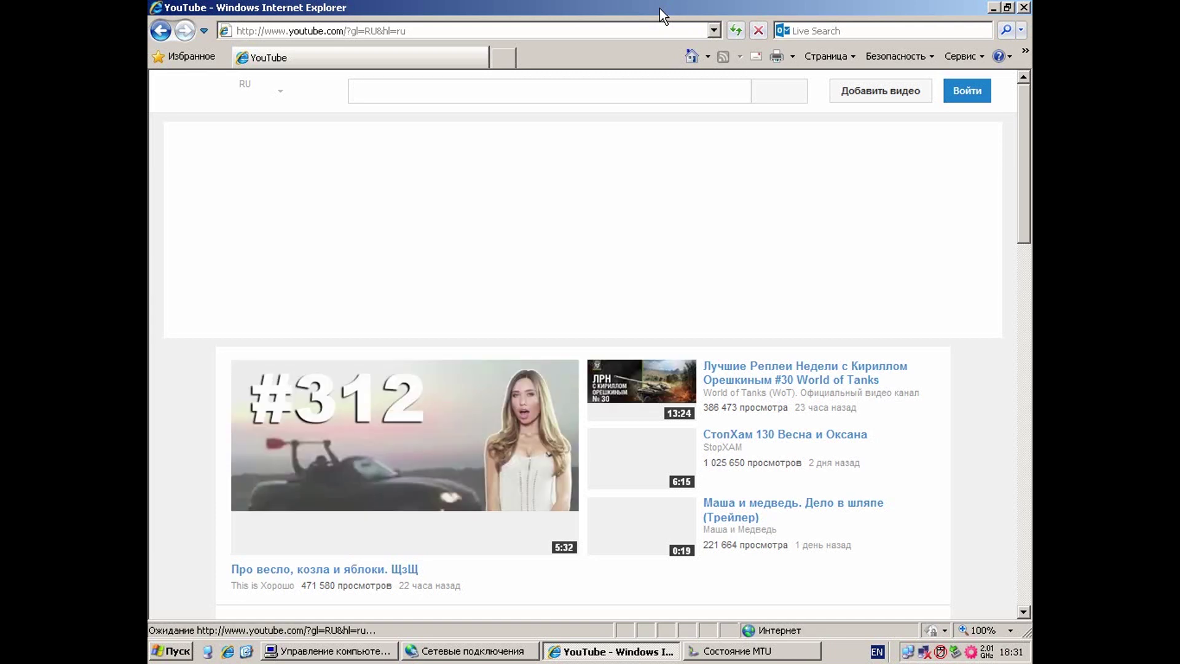
drag(1027, 221, 861, 246)
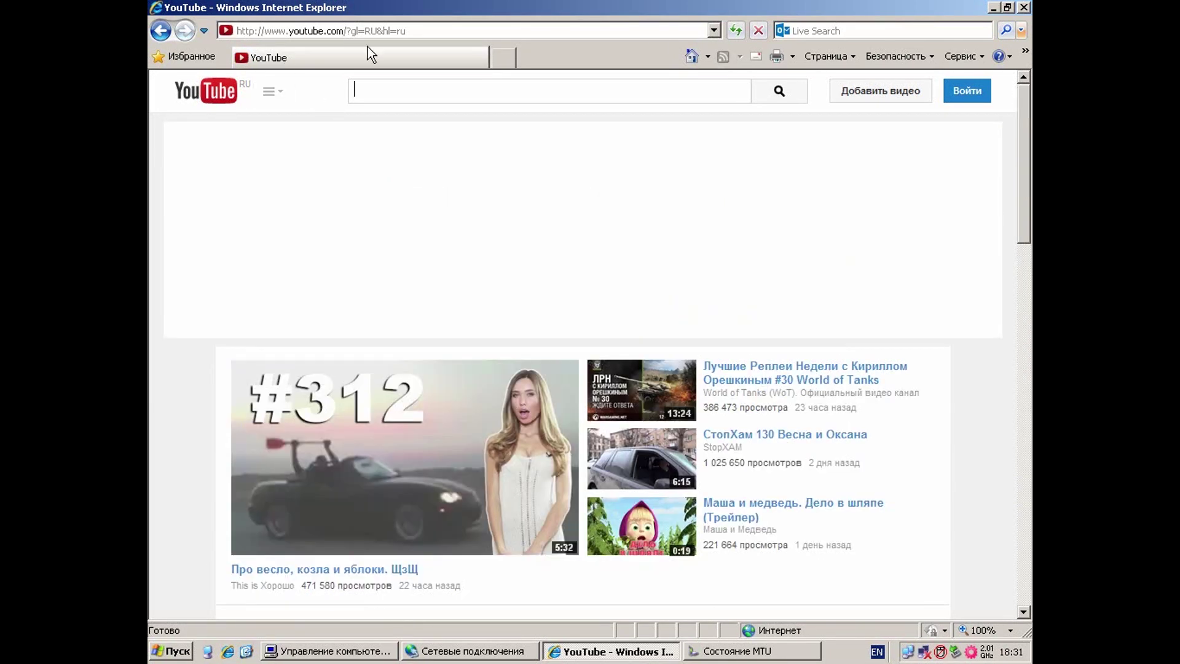
Step: Close the browser and the status window, then disconnect the MTU connection from its status dialog
click(1025, 8)
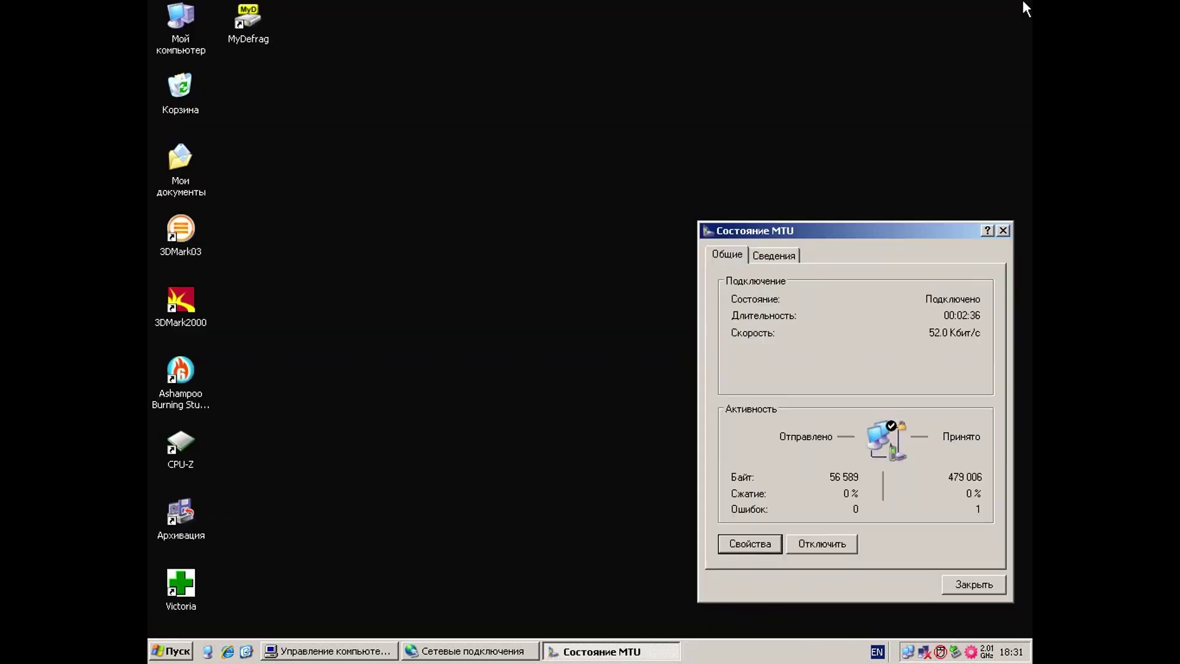
key(Escape)
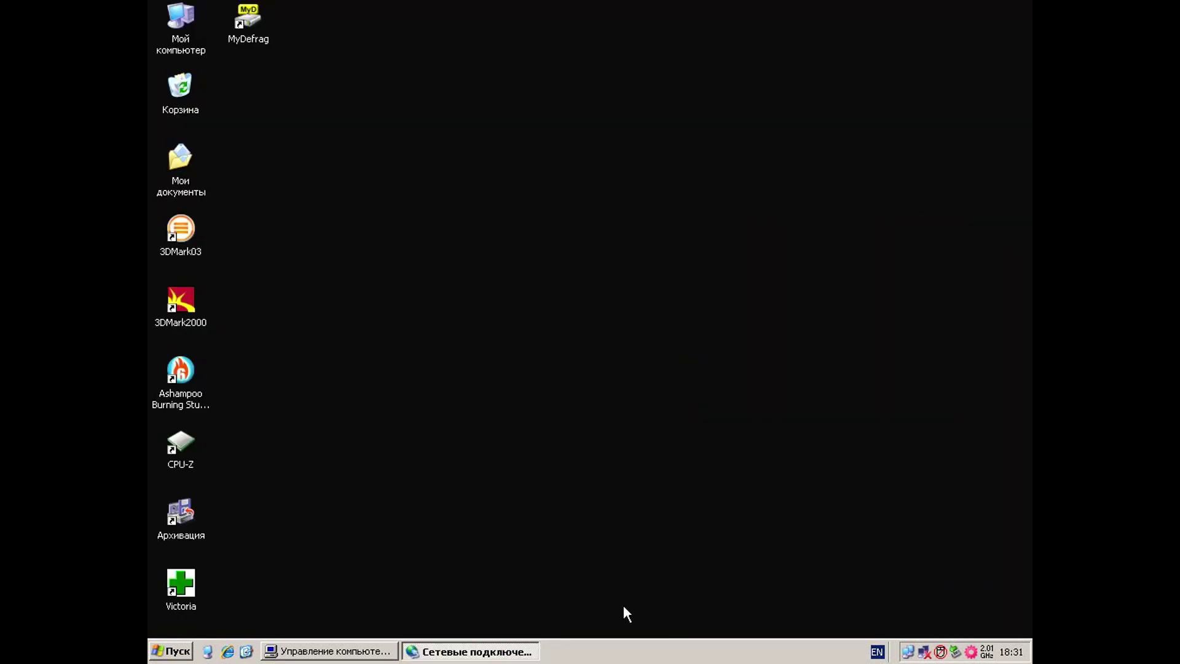
click(511, 642)
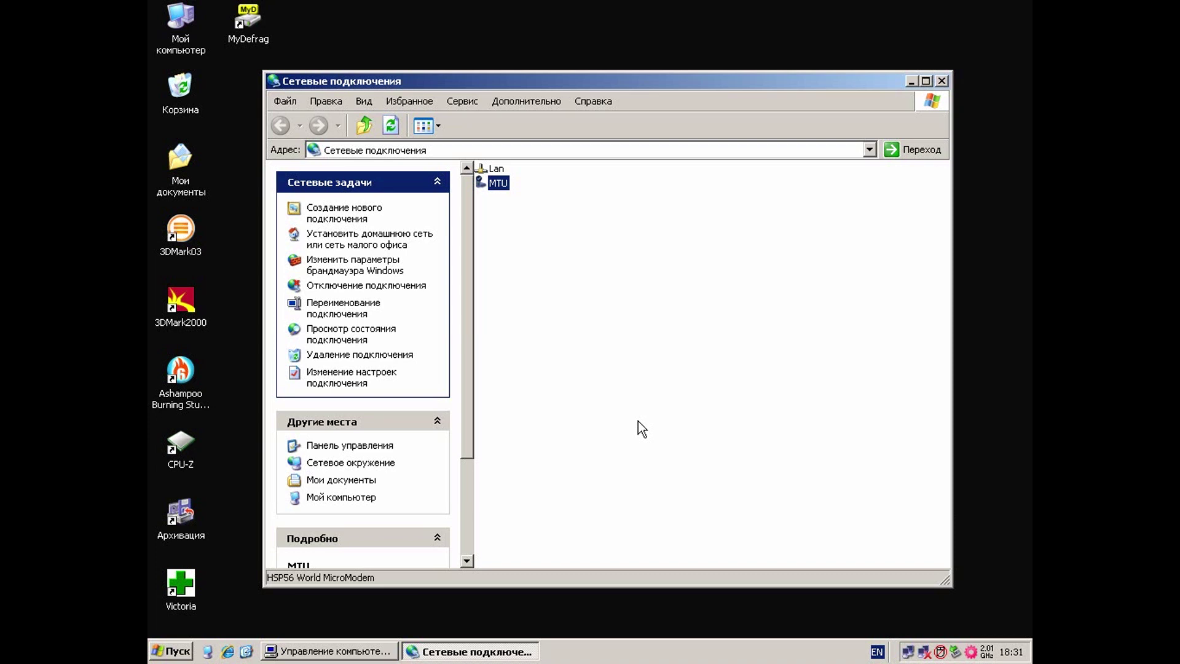
click(911, 649)
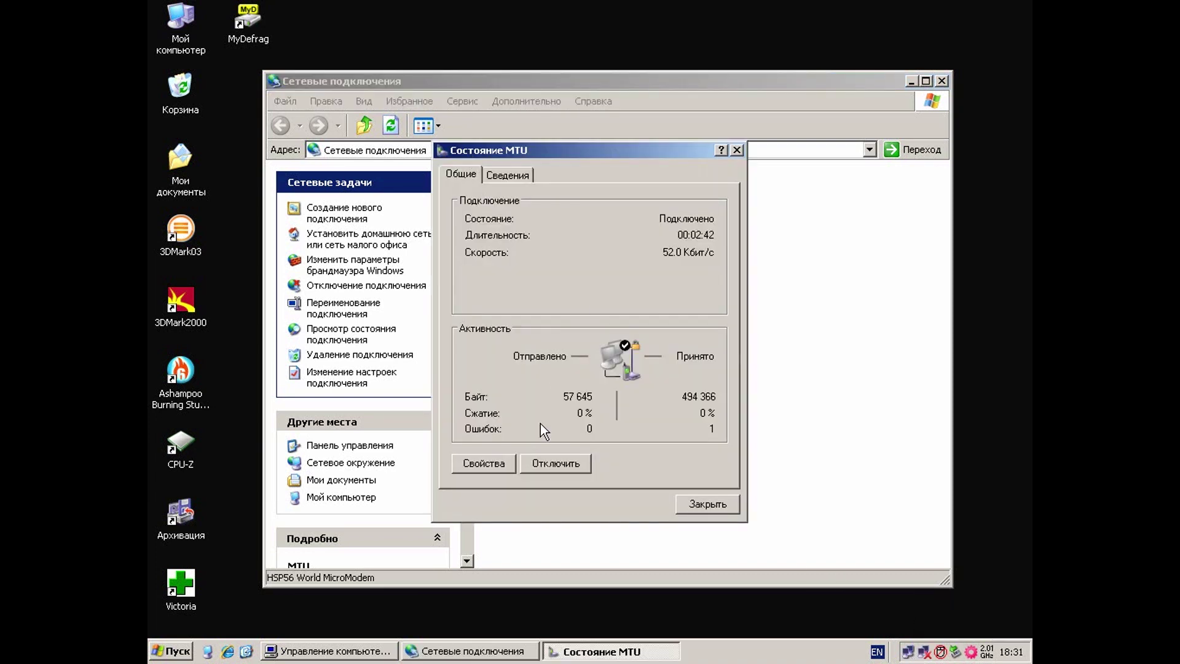
click(553, 462)
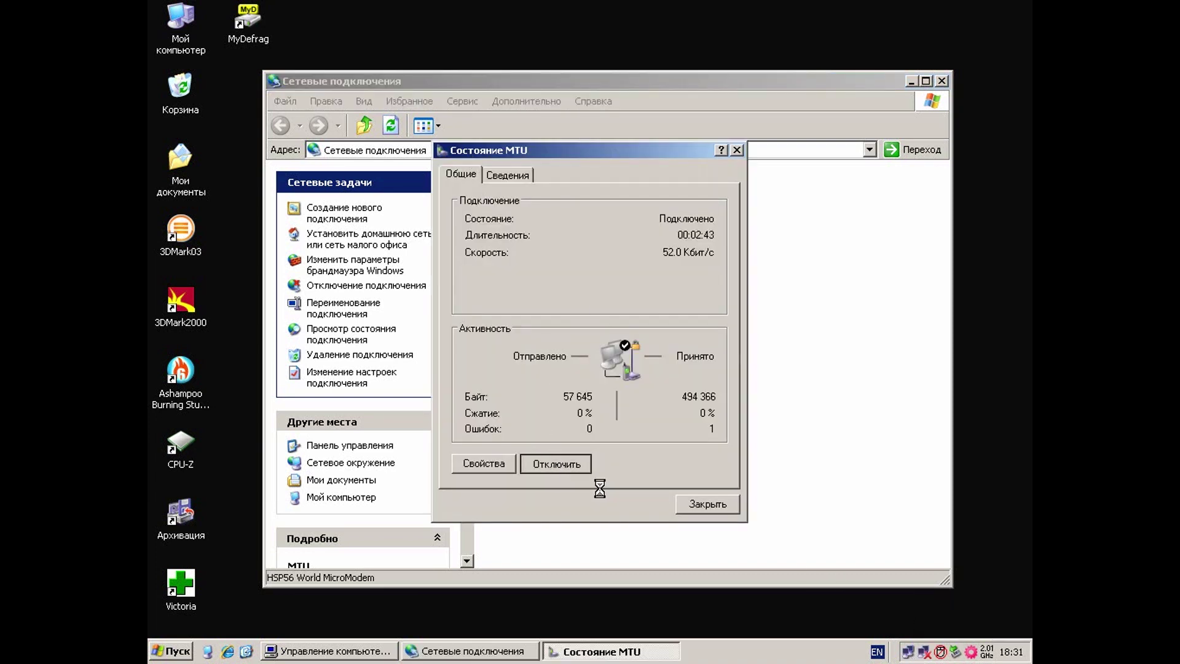
click(591, 522)
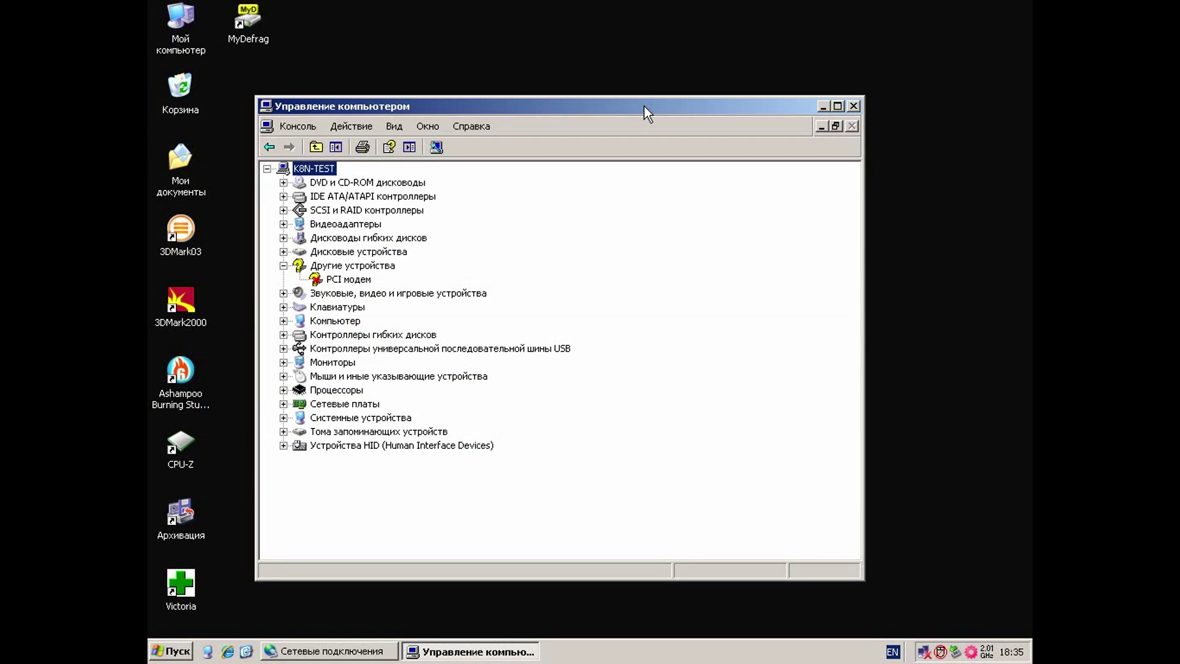
Step: Scan the computer for hardware changes and open the properties of the Lucent Win Modem
click(430, 150)
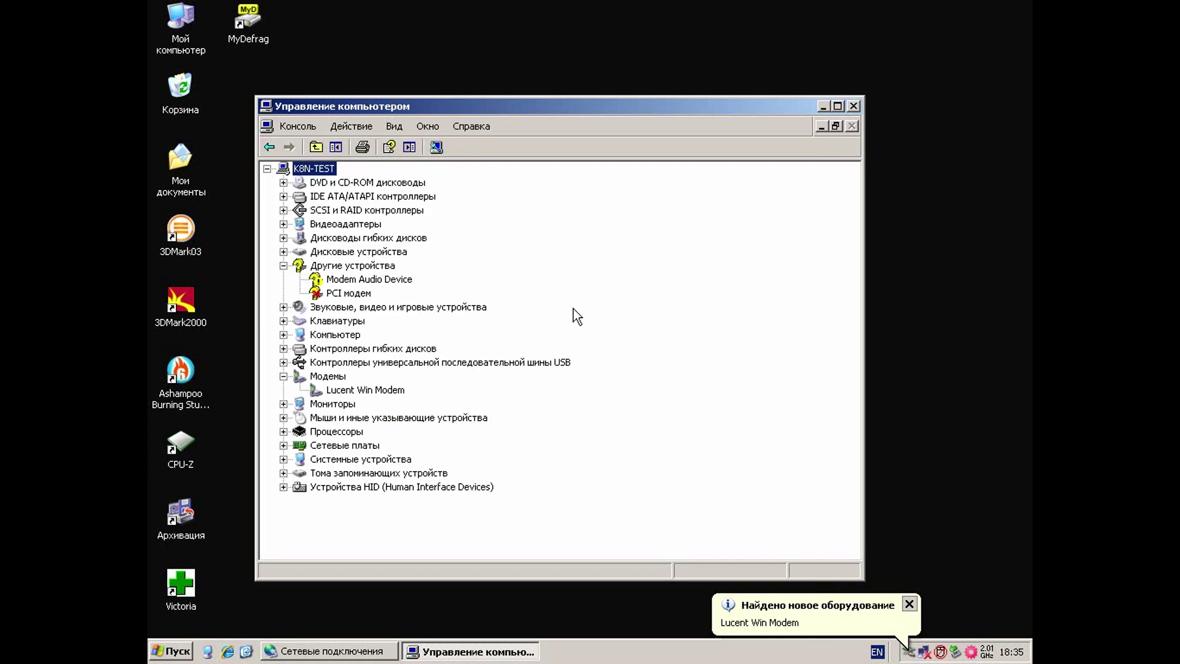
click(369, 391)
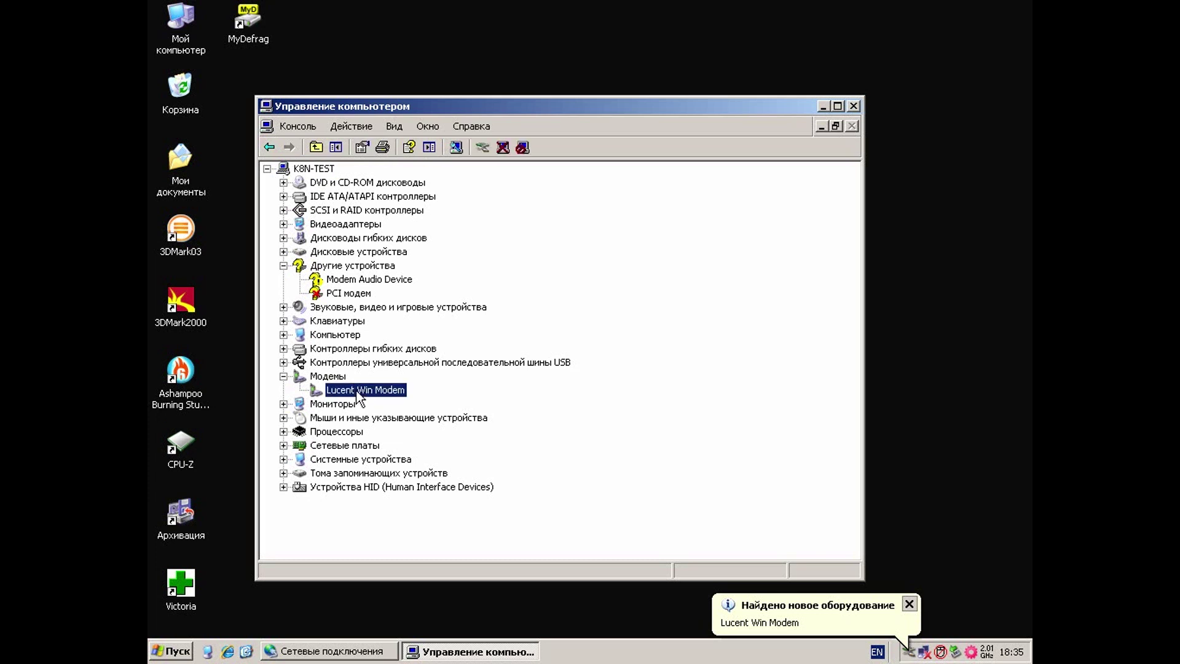
double_click(357, 392)
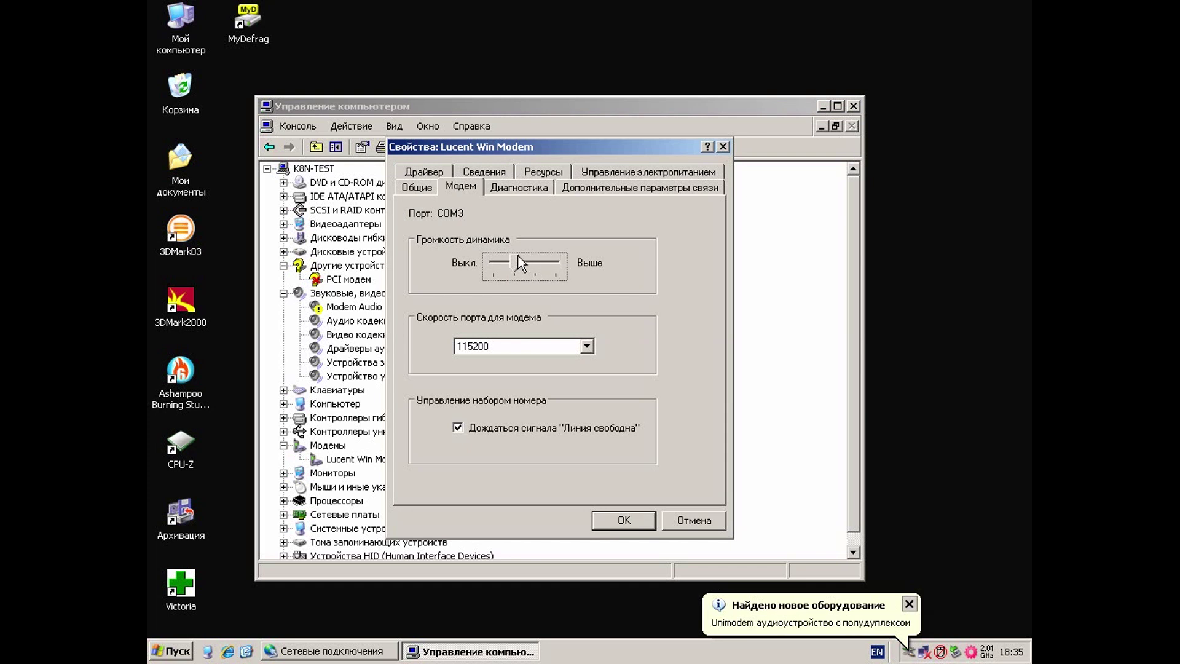
Step: Query the Lucent Win Modem on its diagnostics page and look through its command responses
click(516, 188)
click(595, 415)
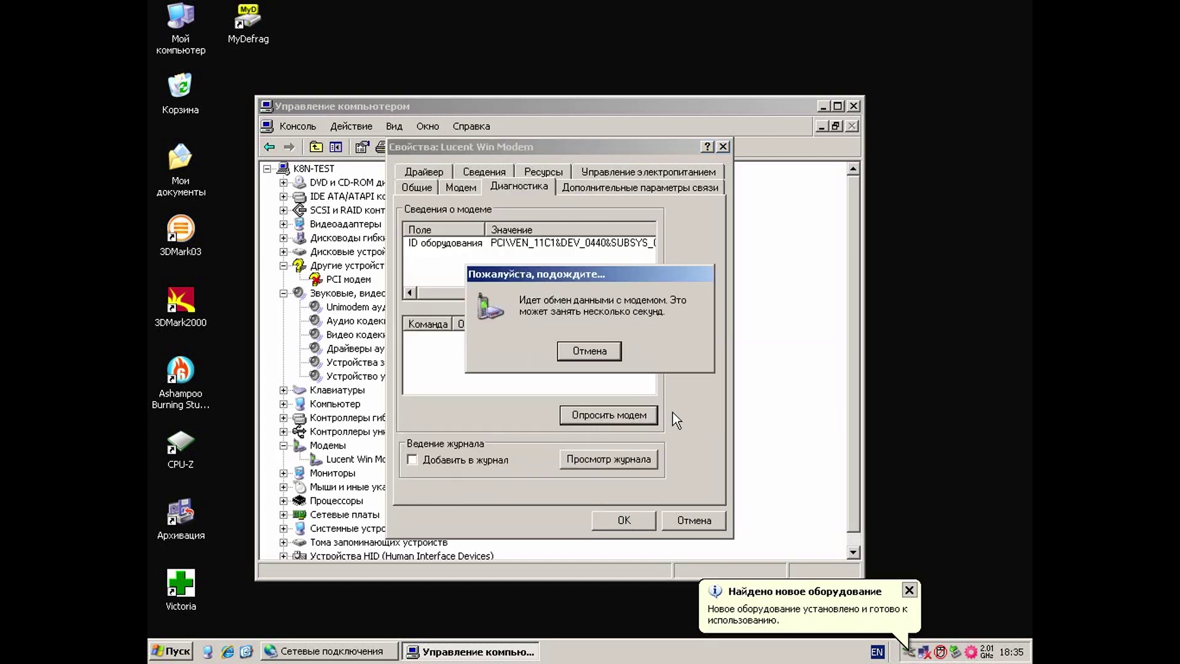
drag(649, 336, 642, 372)
Step: Set the country or region of the Lucent Win Modem to Россия in its advanced communication settings
click(617, 186)
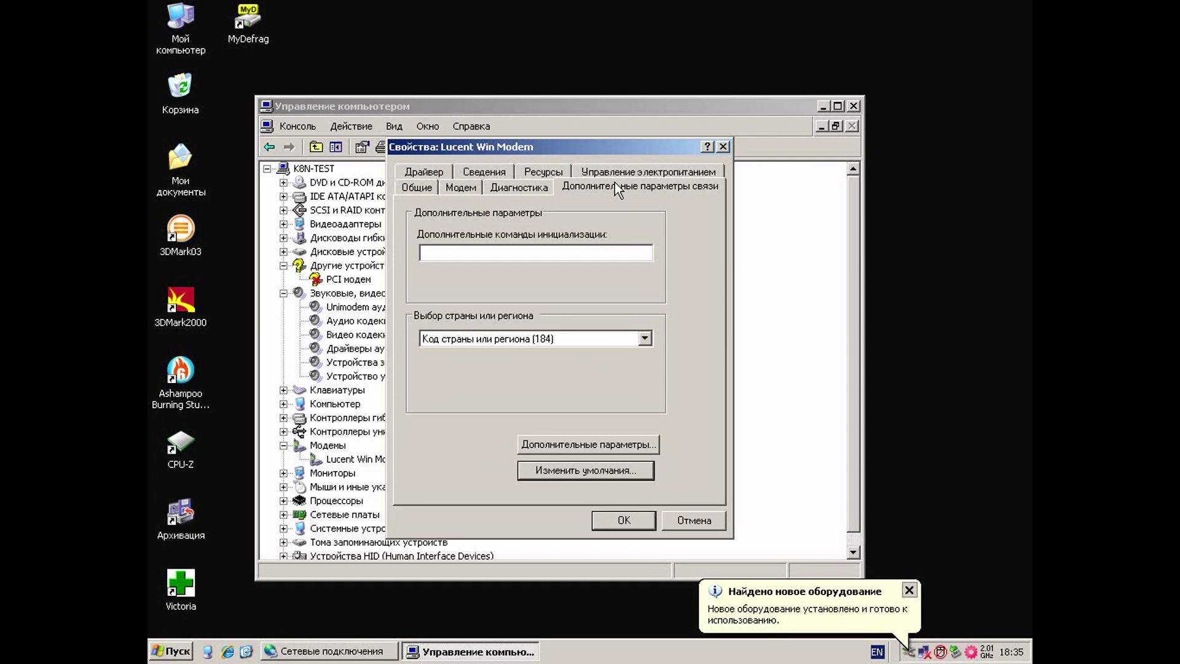
click(614, 341)
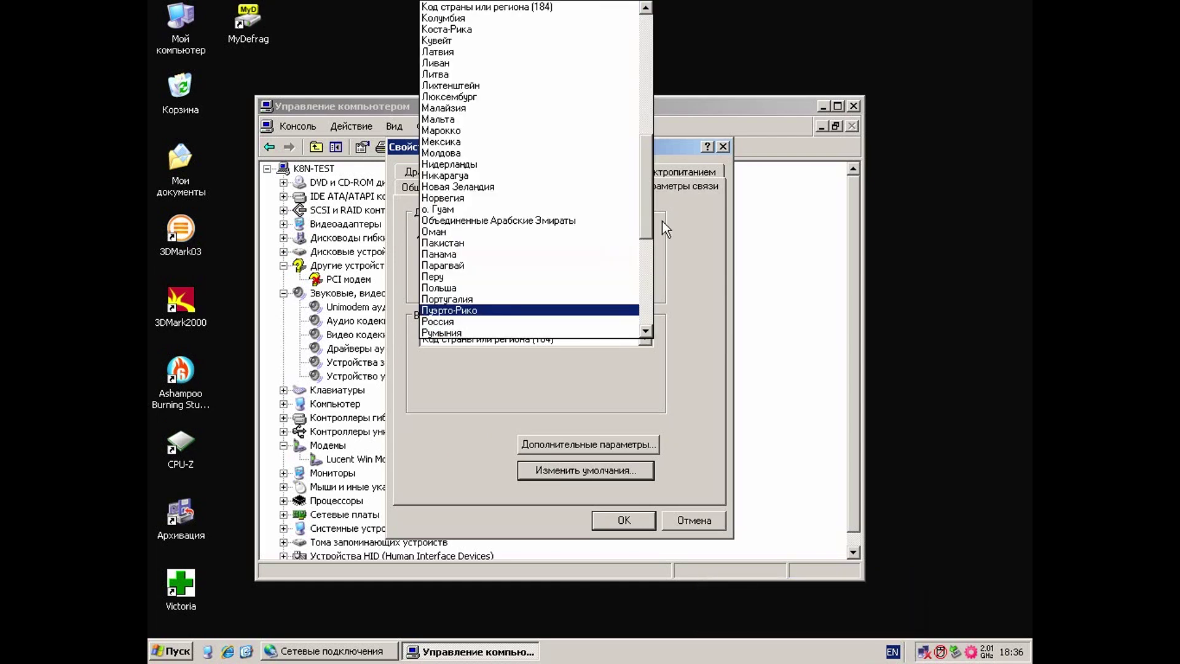
click(544, 322)
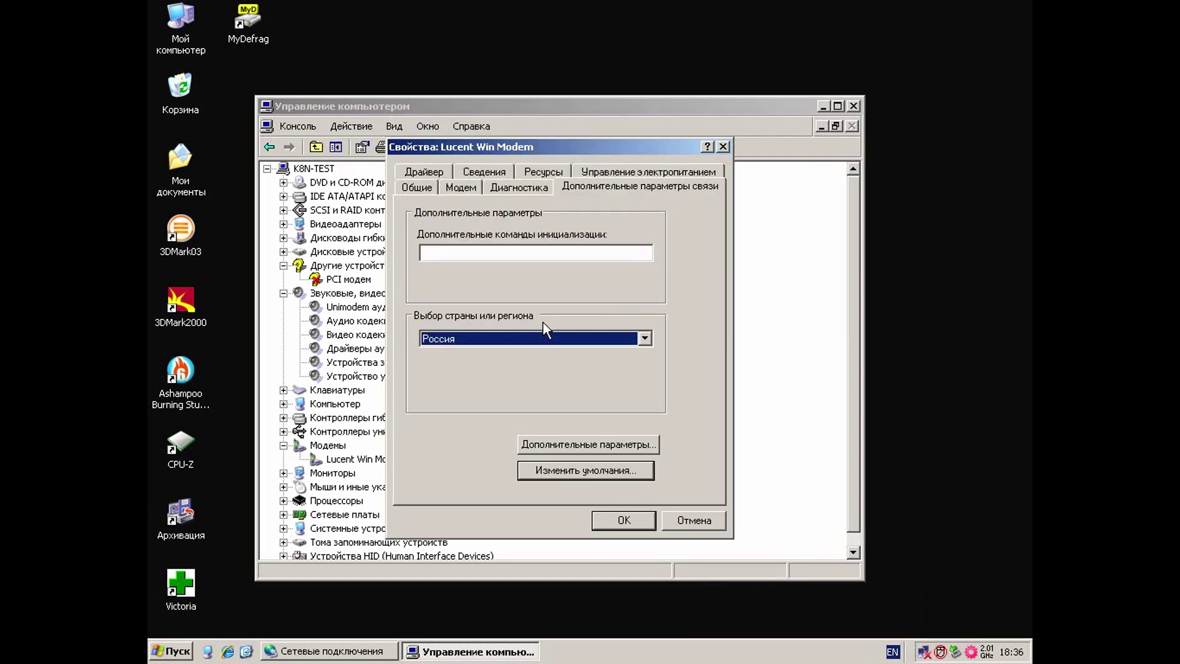
Step: Review the Lucent Win Modem's assigned resources and driver information, then save its properties
click(651, 172)
click(537, 187)
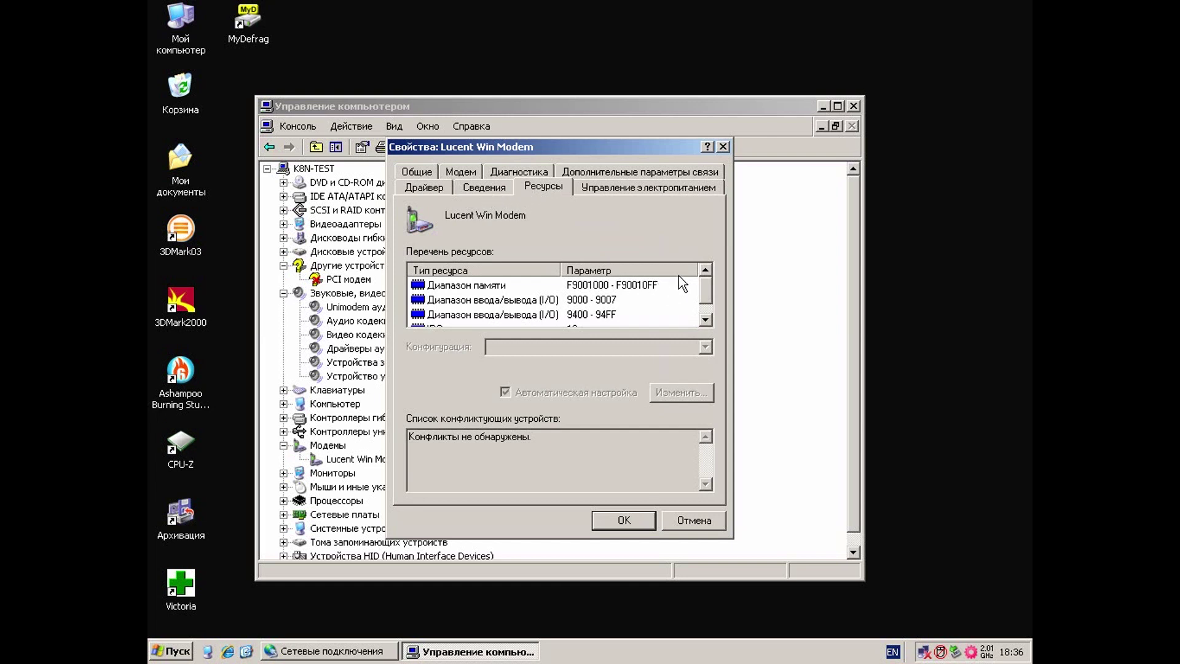
mouse_move(705, 290)
mouse_down()
mouse_move(705, 302)
mouse_move(705, 286)
mouse_up()
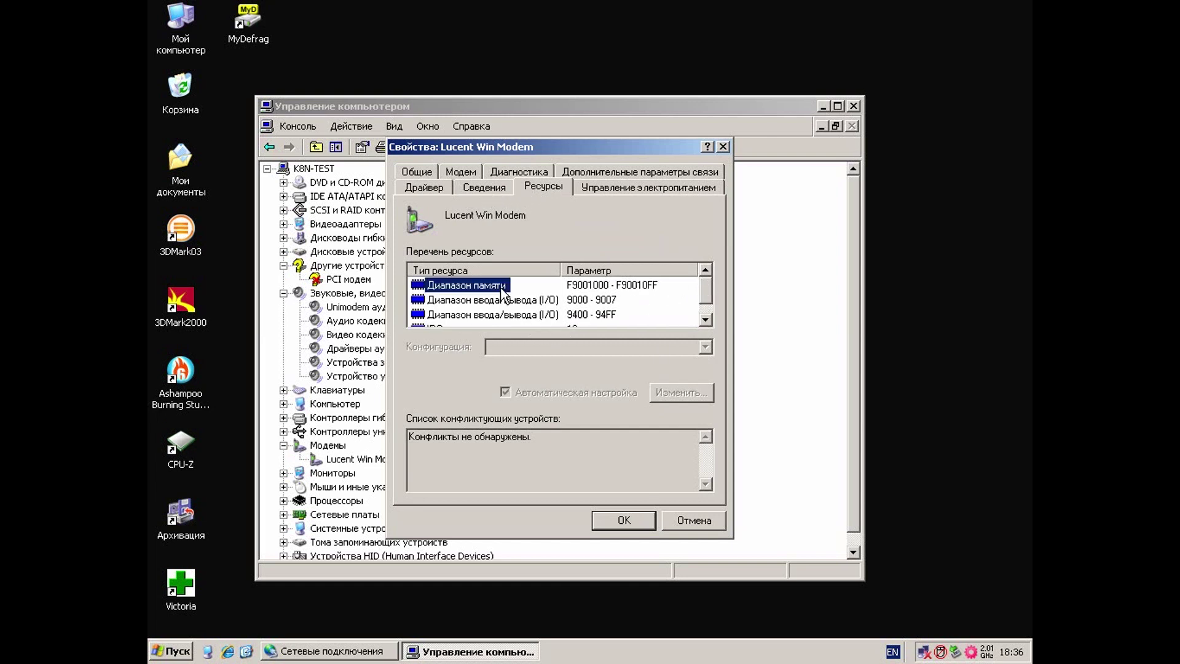
click(505, 316)
drag(710, 293, 706, 309)
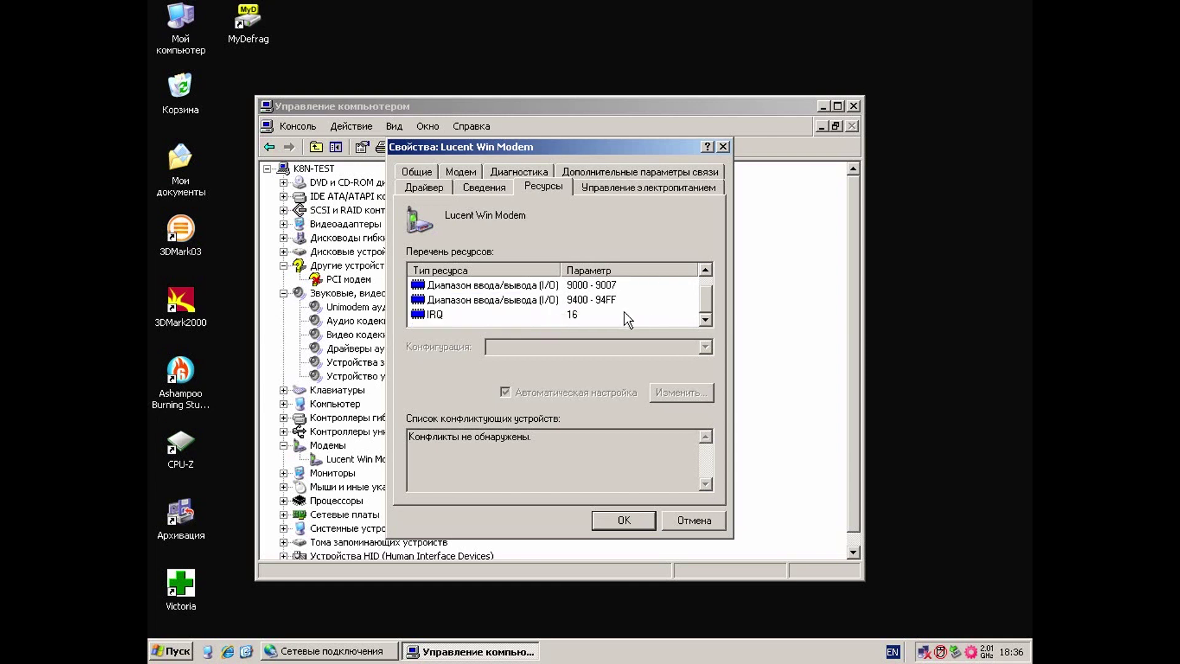
click(470, 192)
click(441, 191)
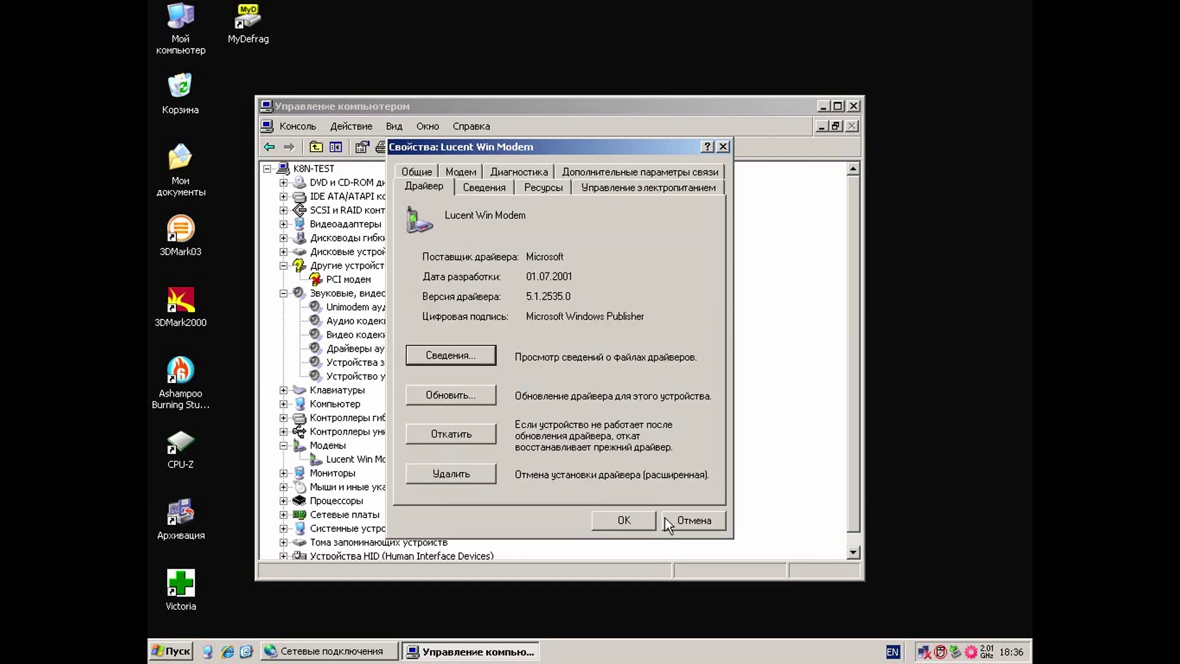
click(639, 520)
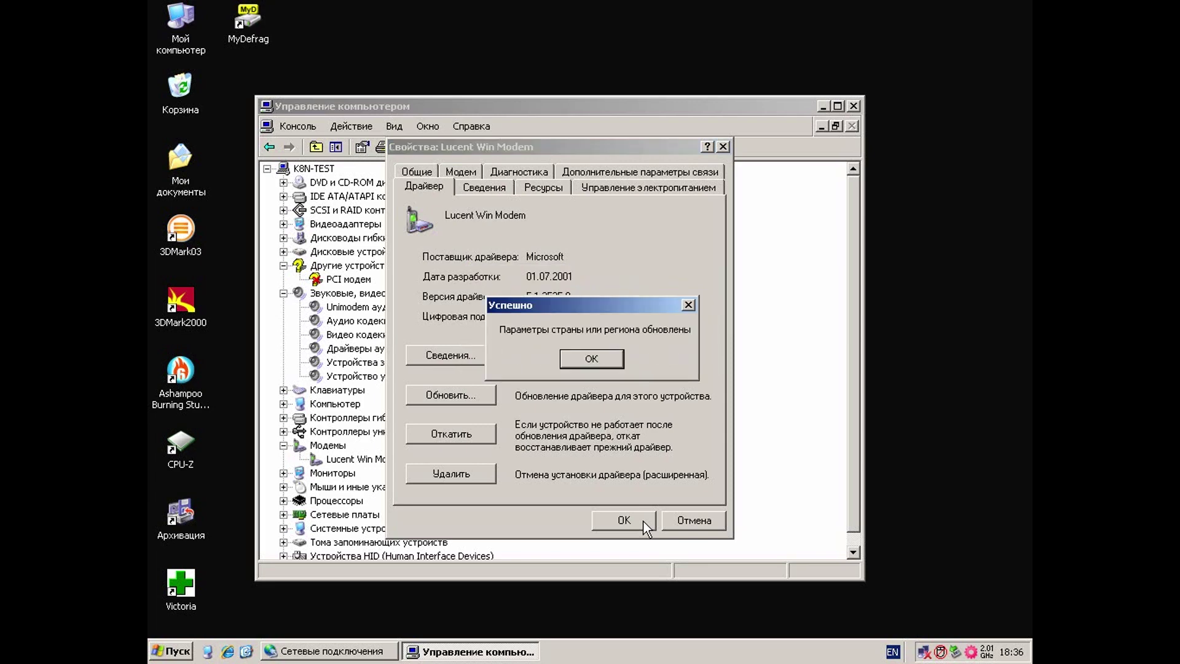
key(Return)
click(646, 527)
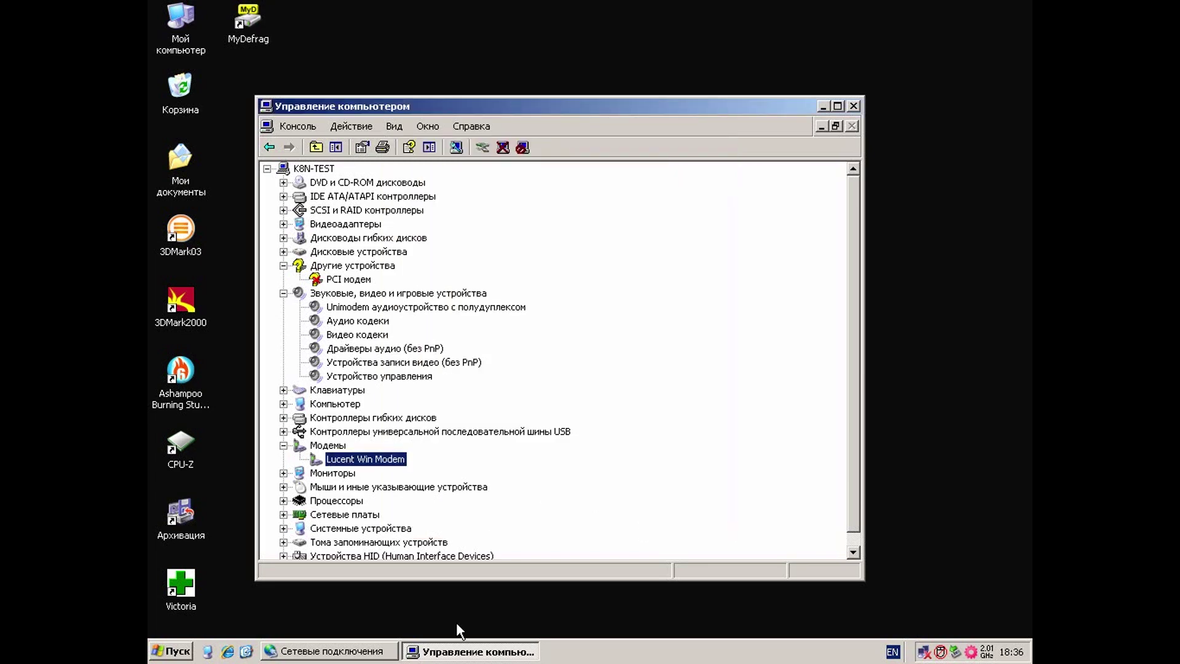
Step: Check in the MTU connection's properties which modem it dials through, then accept the properties
click(465, 653)
click(329, 651)
right_click(496, 184)
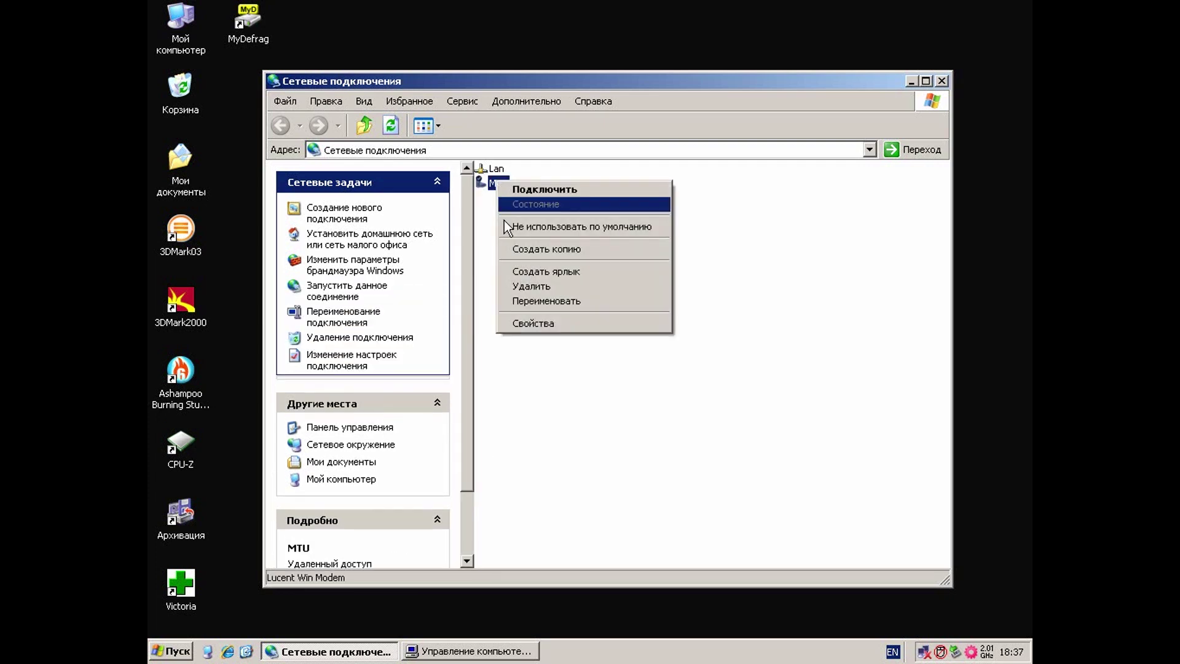
click(537, 319)
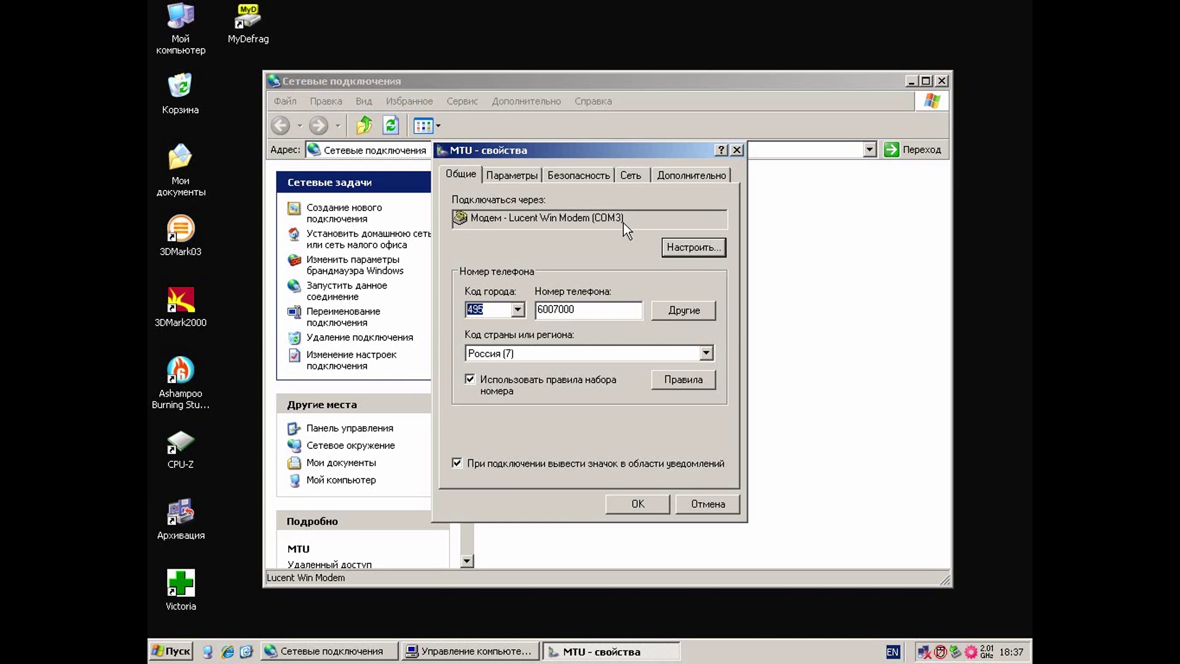
click(622, 507)
Step: Dial the MTU connection through the Lucent Win Modem, check its general status, and close the status window
click(496, 183)
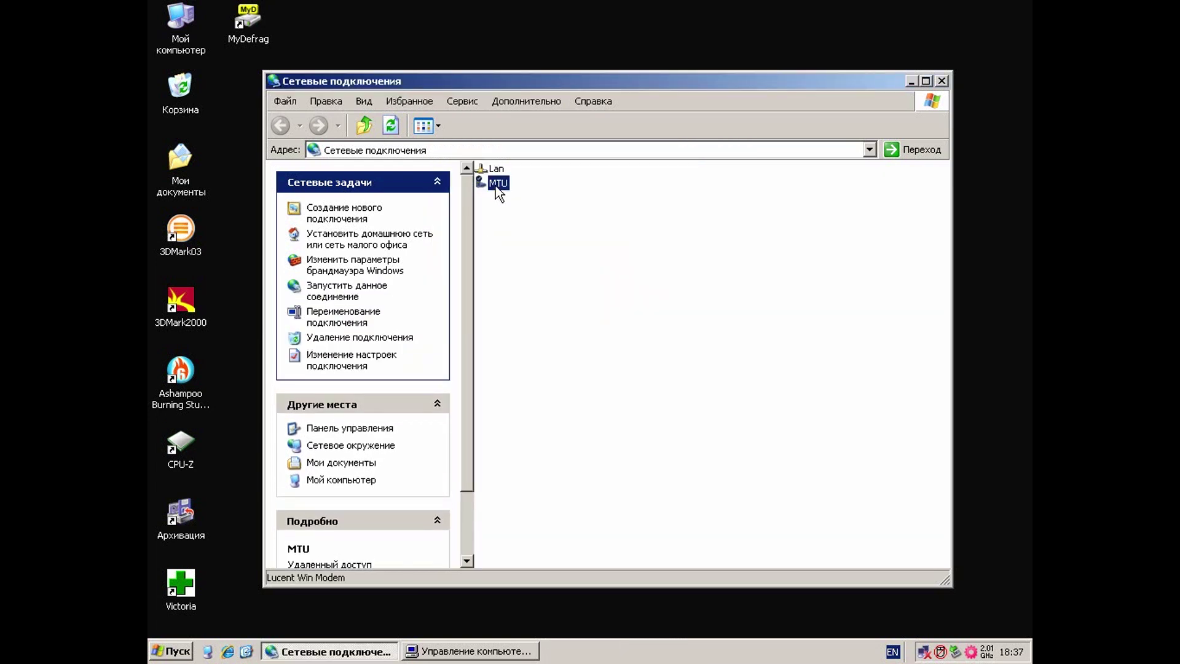
double_click(498, 184)
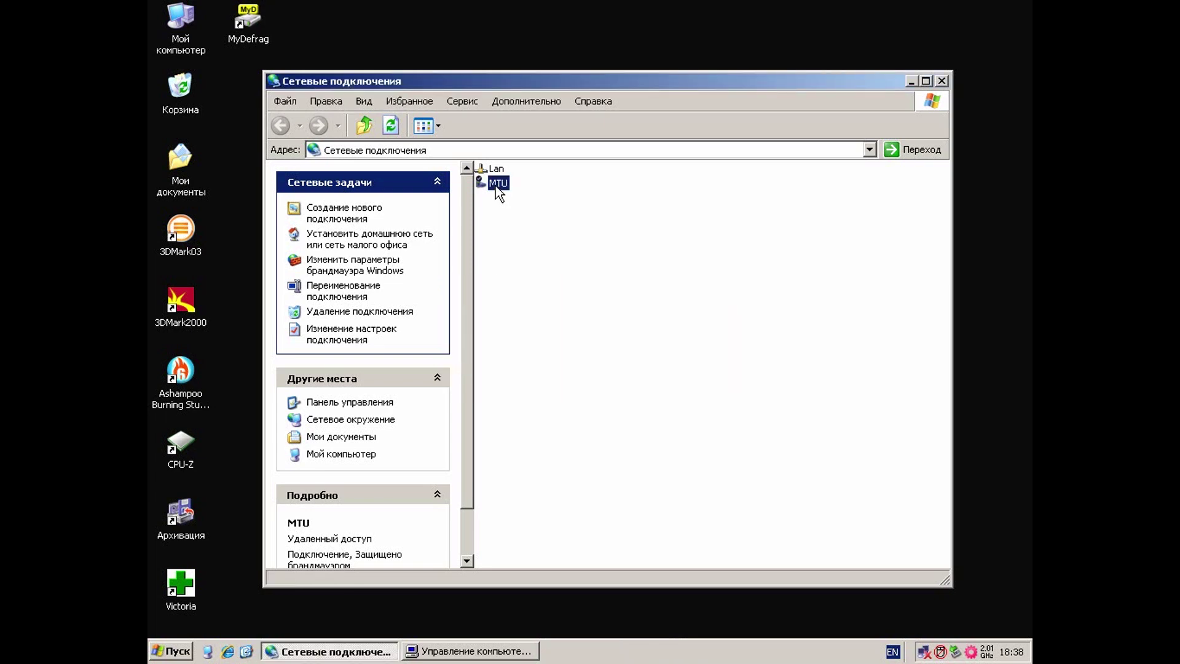
double_click(496, 186)
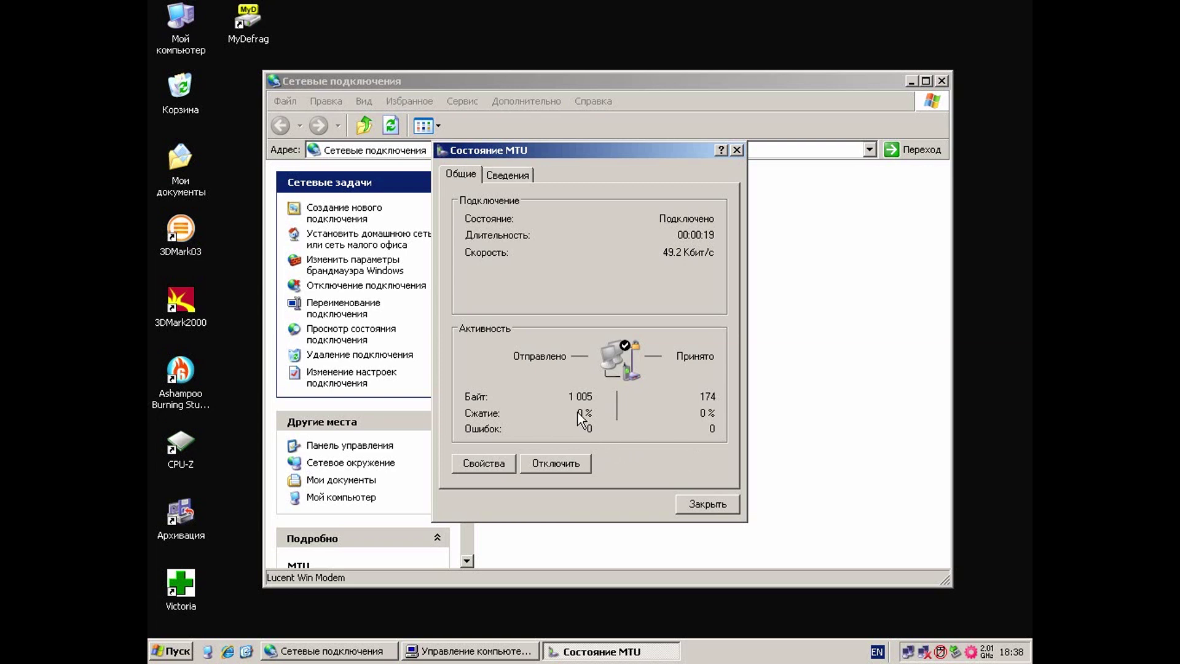
click(702, 507)
Step: Load google.ru in Internet Explorer and check the MTU connection's general status while the page loads
click(228, 649)
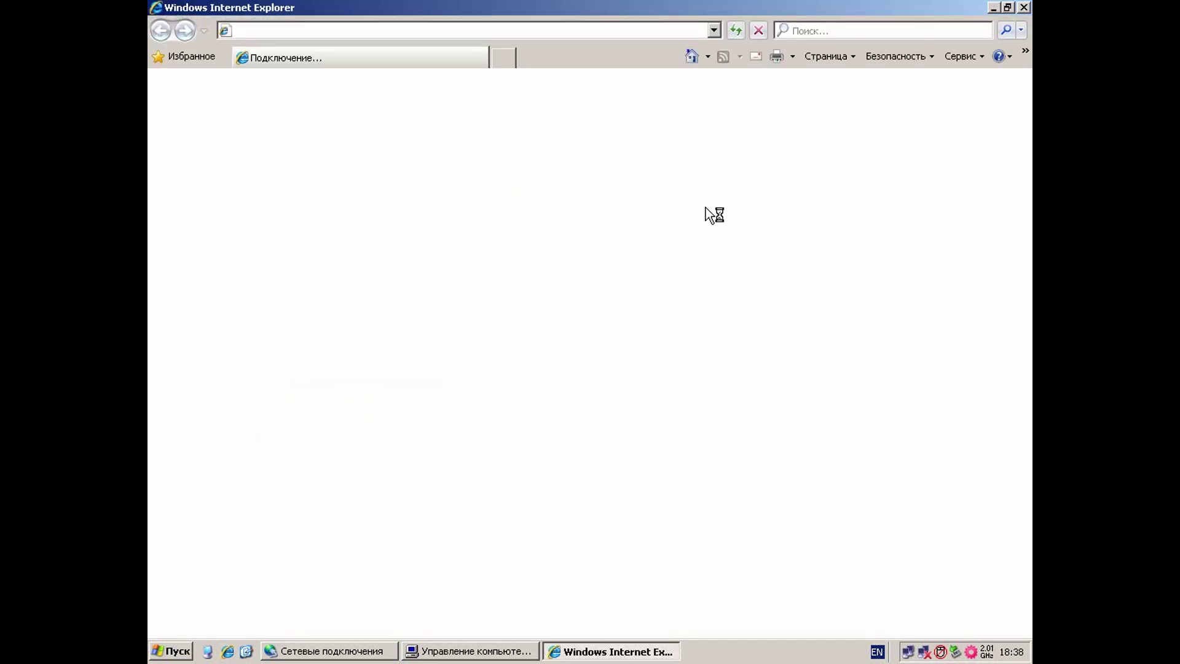
click(948, 62)
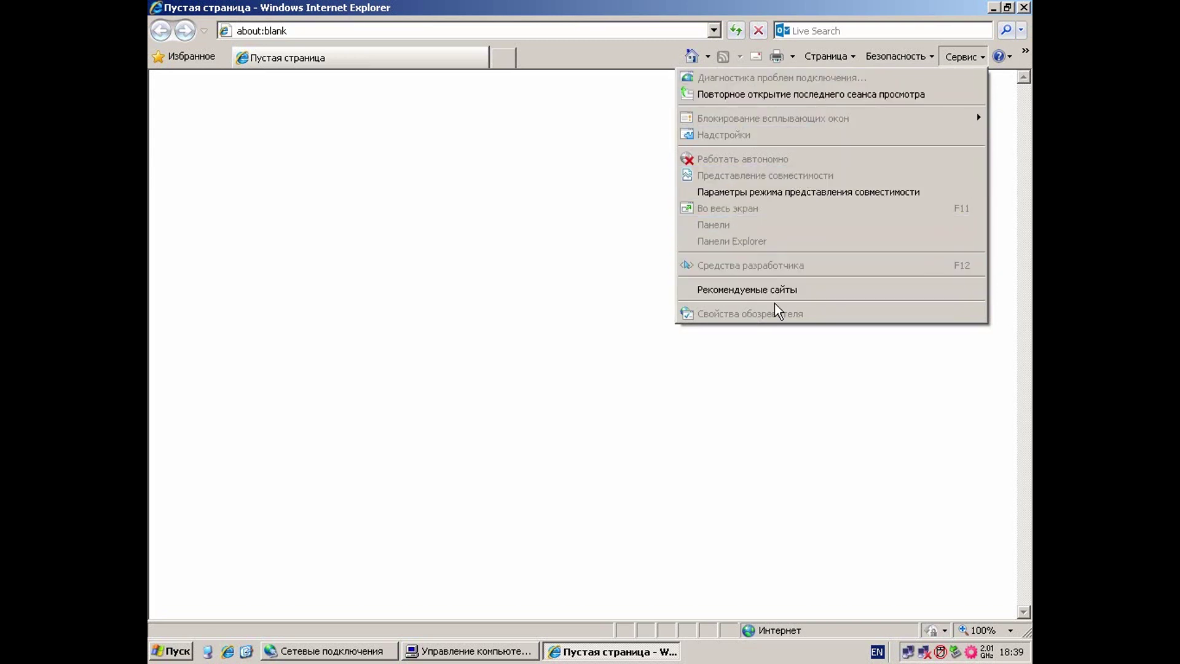
click(472, 139)
click(317, 29)
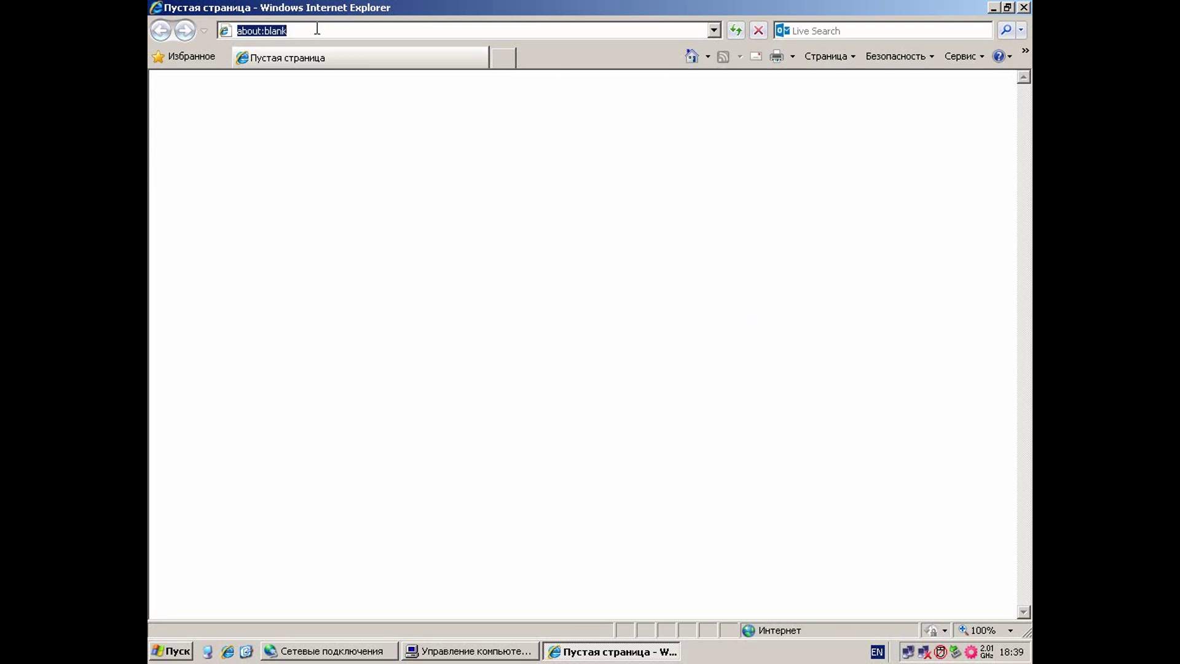
key(BackSpace)
text(go)
key(Down)
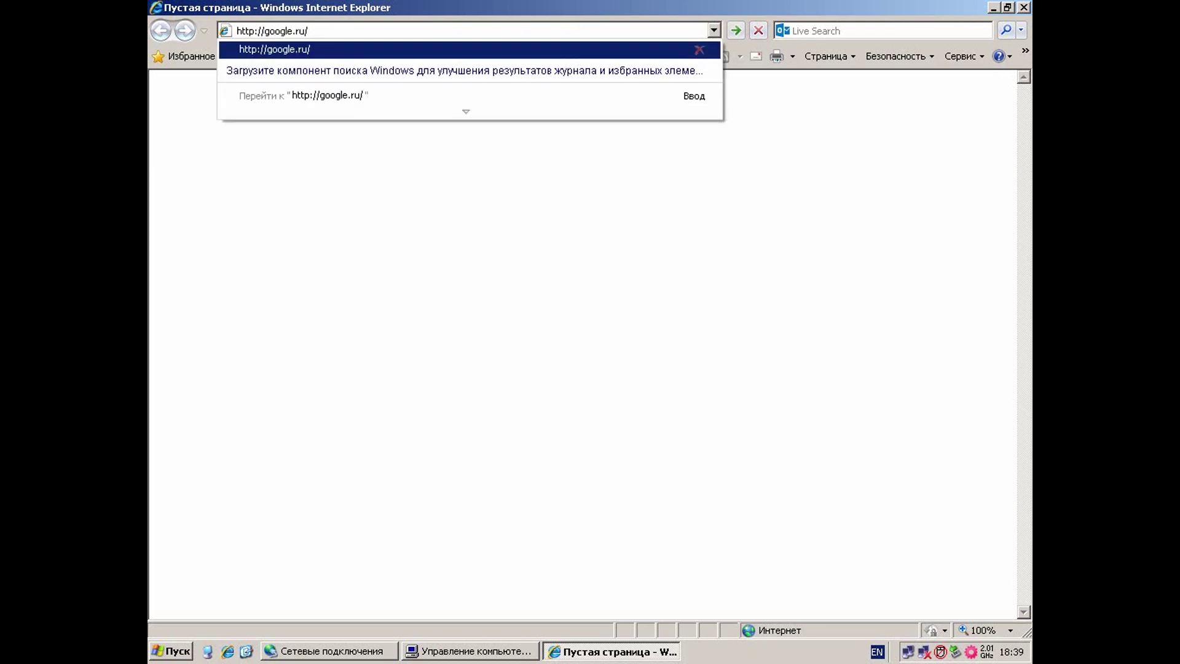
key(Return)
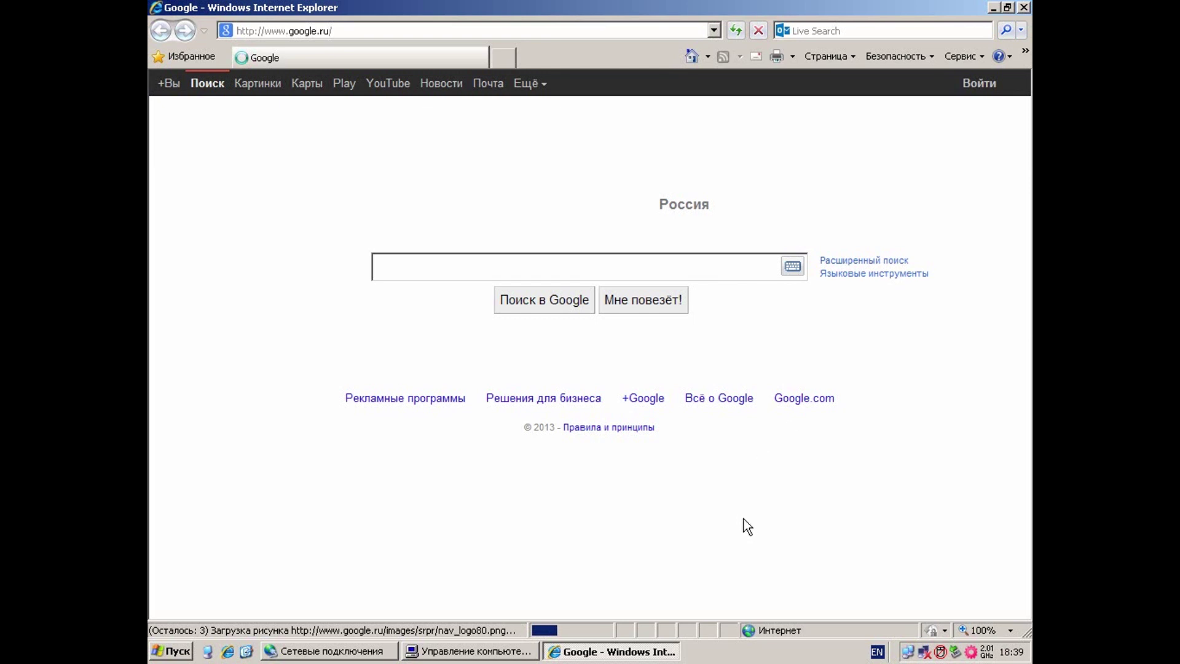
double_click(904, 651)
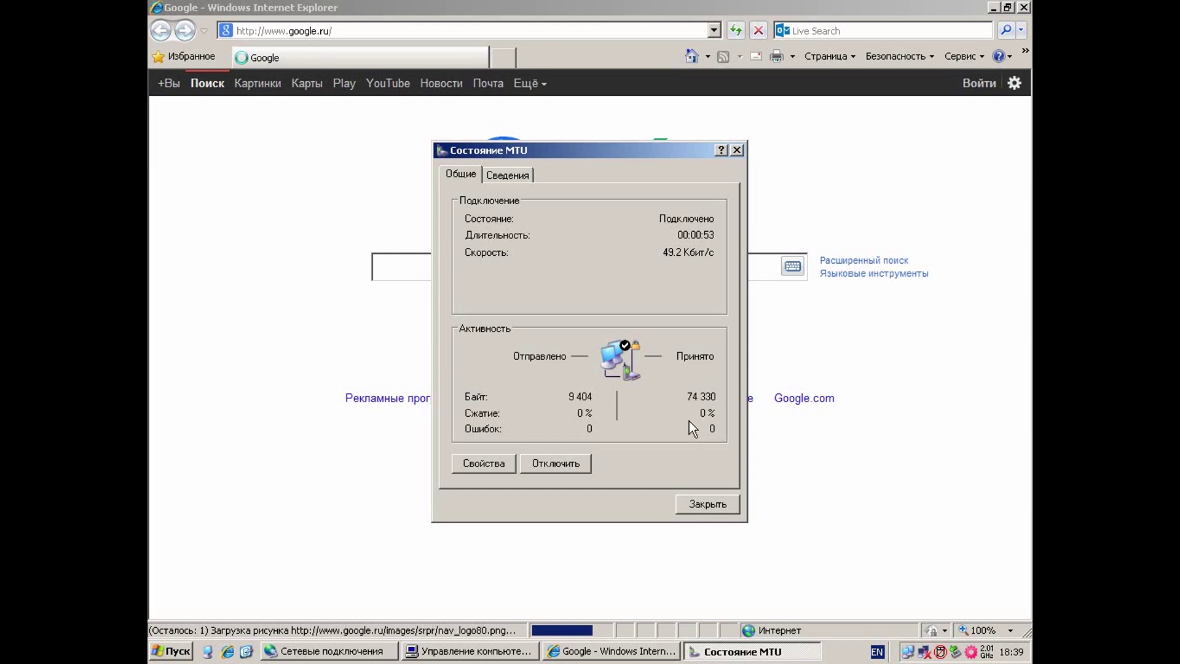
click(669, 1)
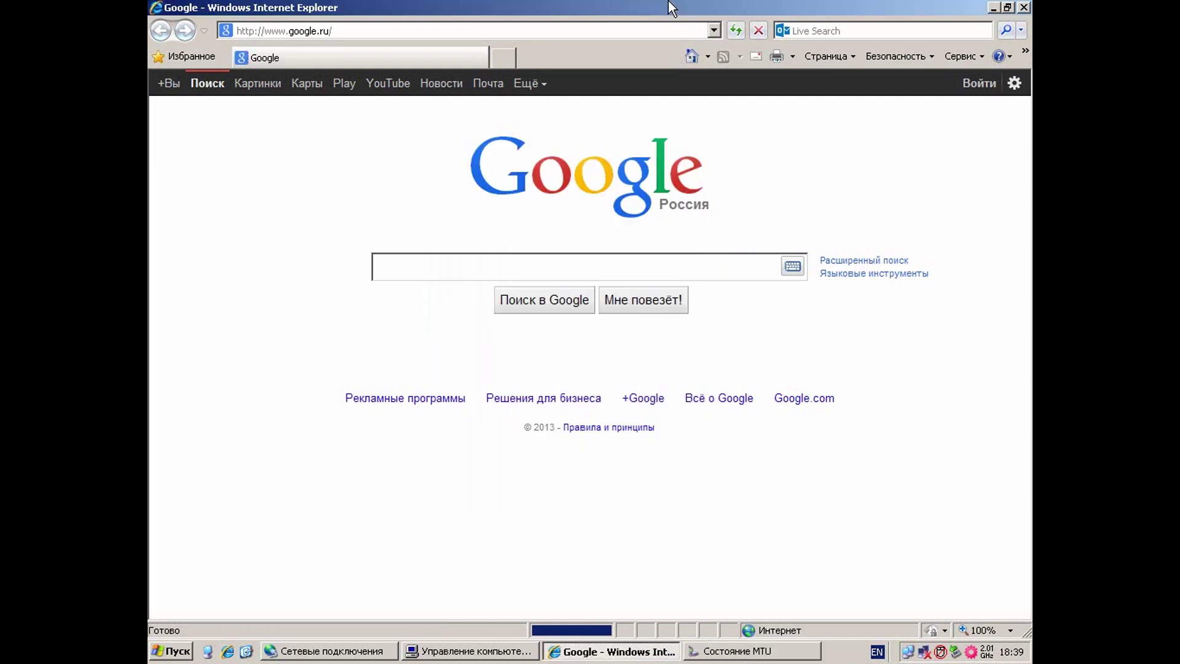
Step: Load YouTube from the Google page while monitoring the MTU connection's traffic, then close the browser and the status window
click(397, 89)
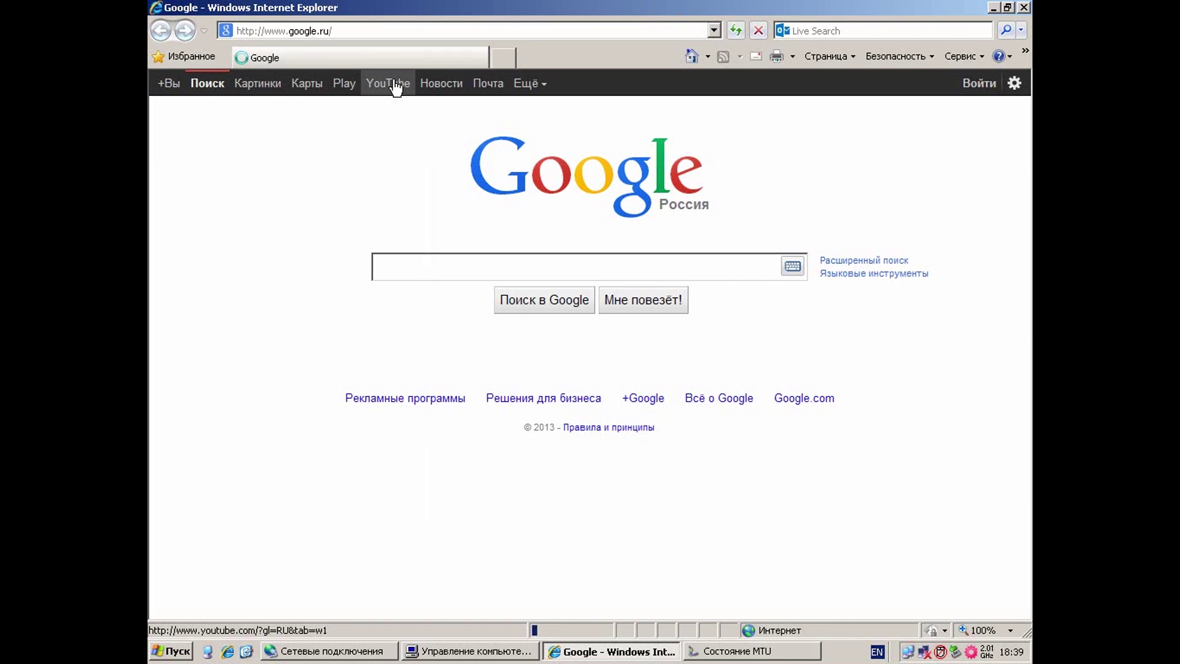
click(728, 651)
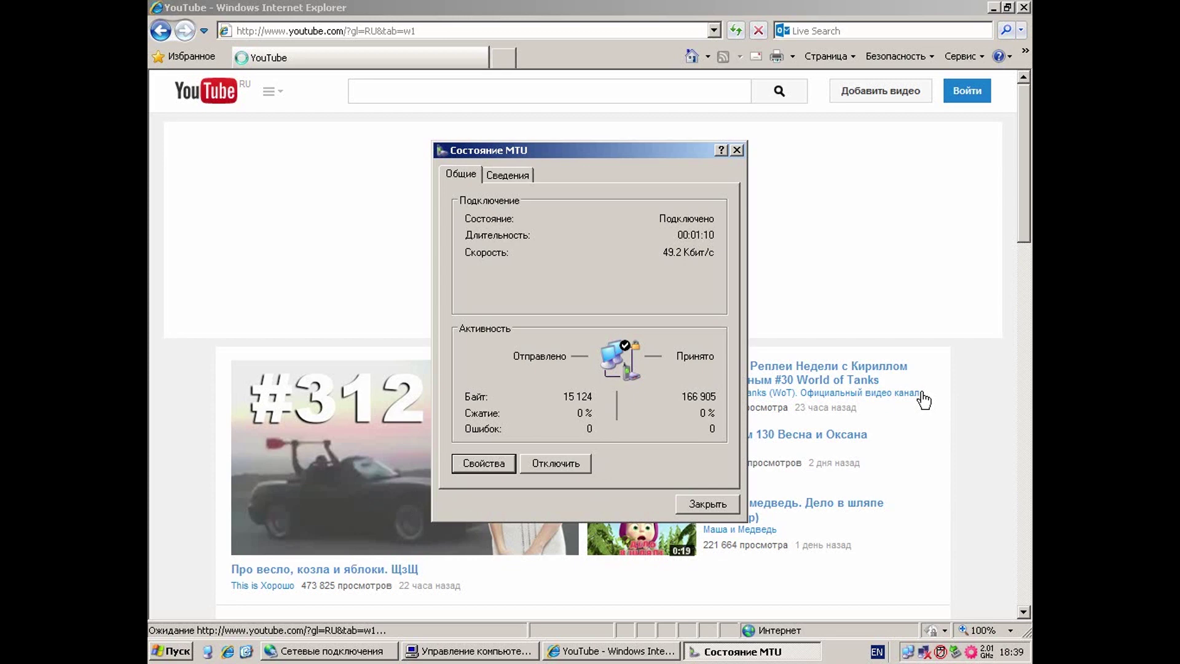
drag(1027, 200, 1023, 352)
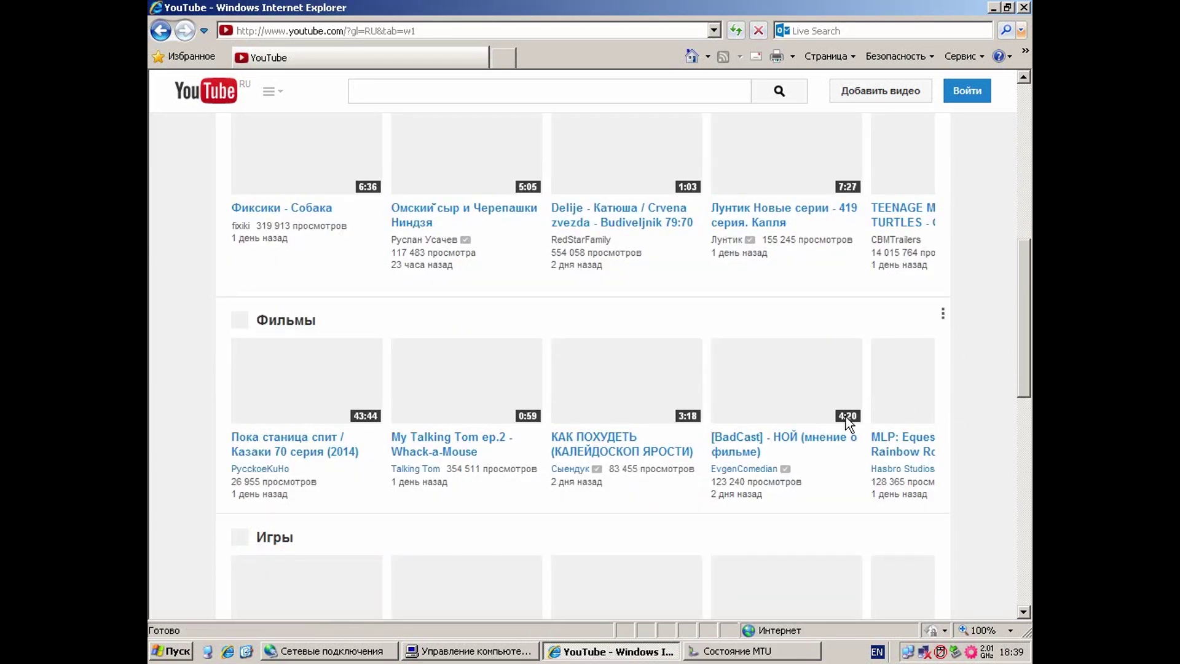
click(727, 660)
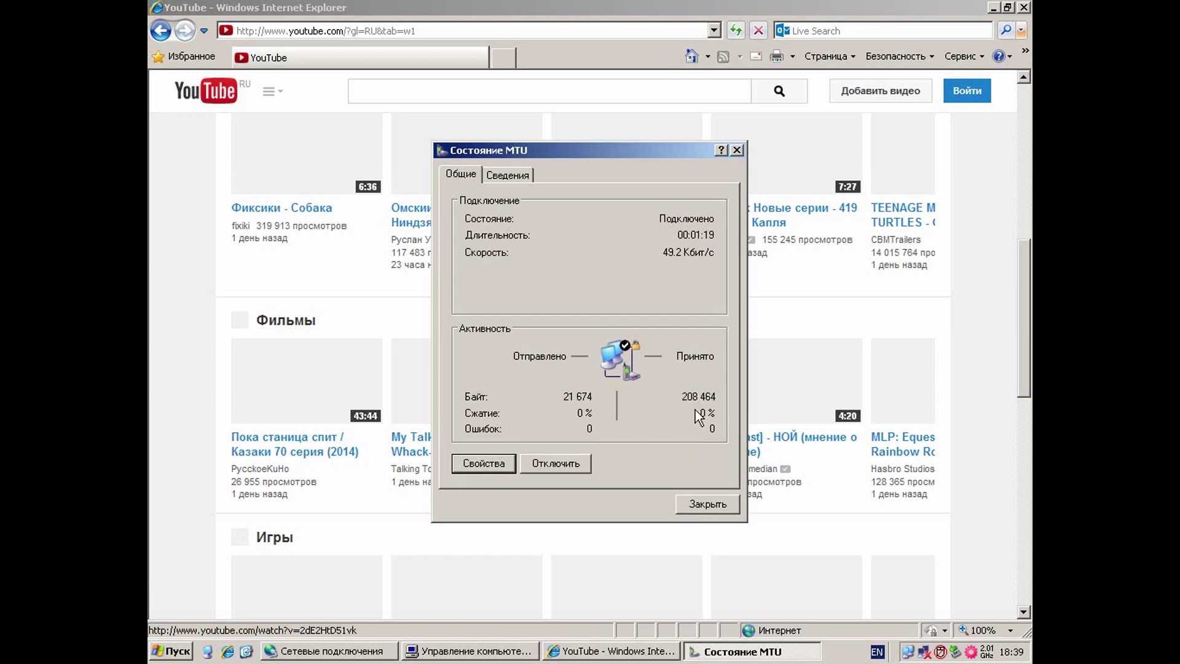
key(alt+Tab)
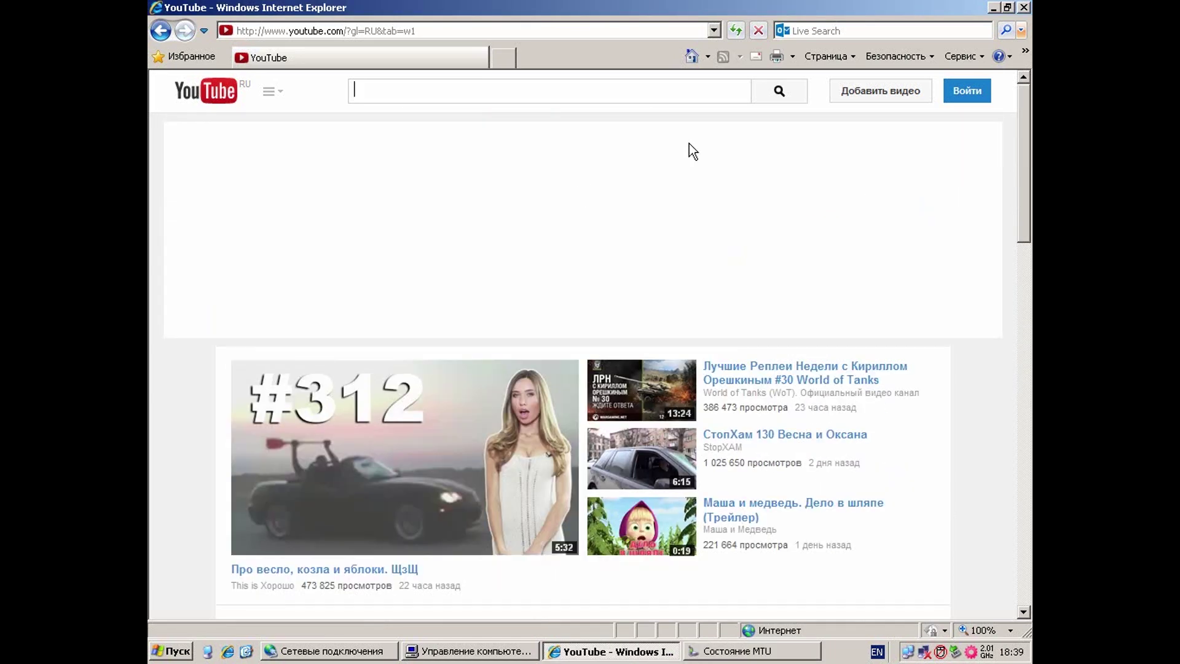
key(alt+F4)
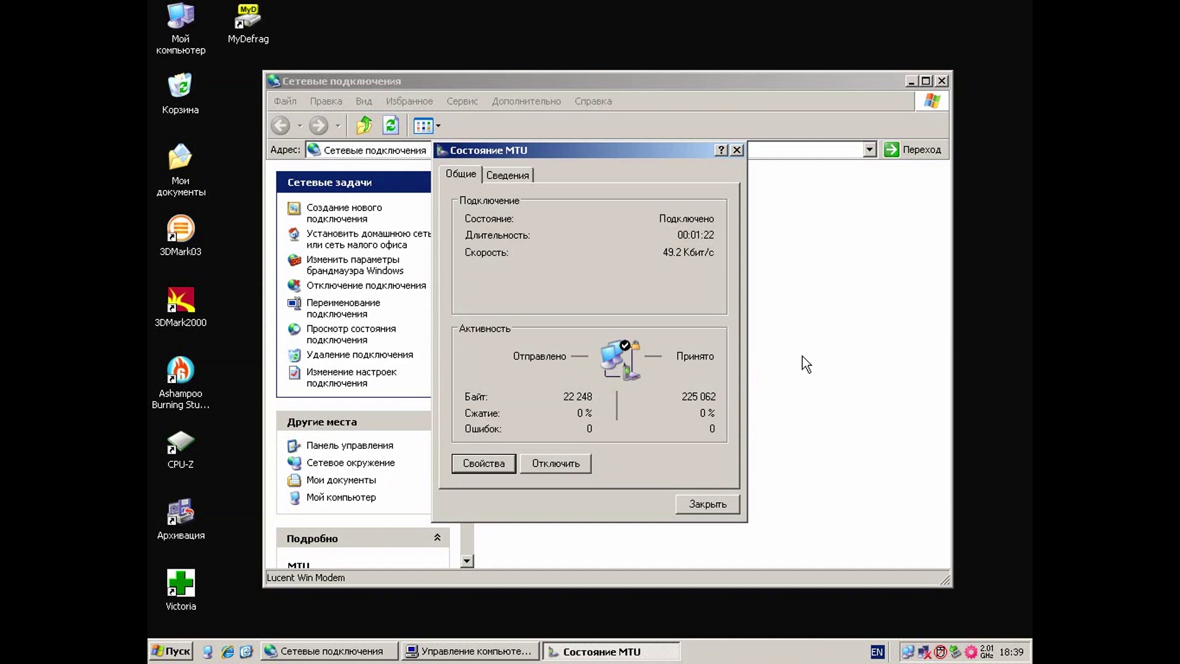
click(704, 497)
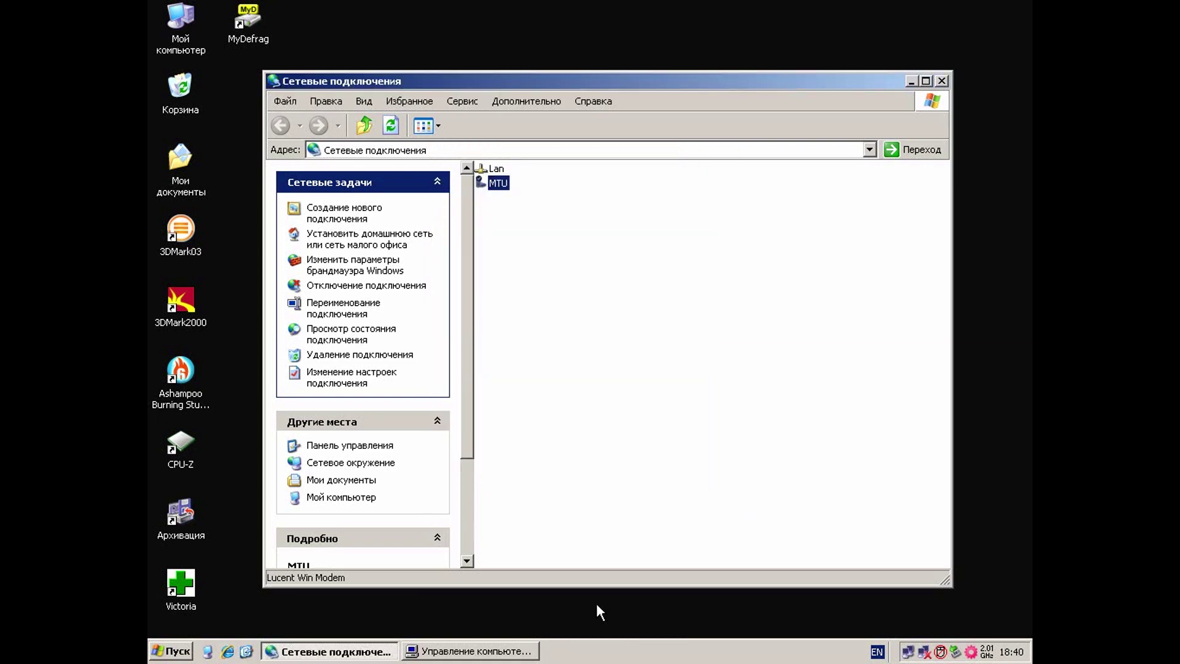
click(491, 651)
click(363, 461)
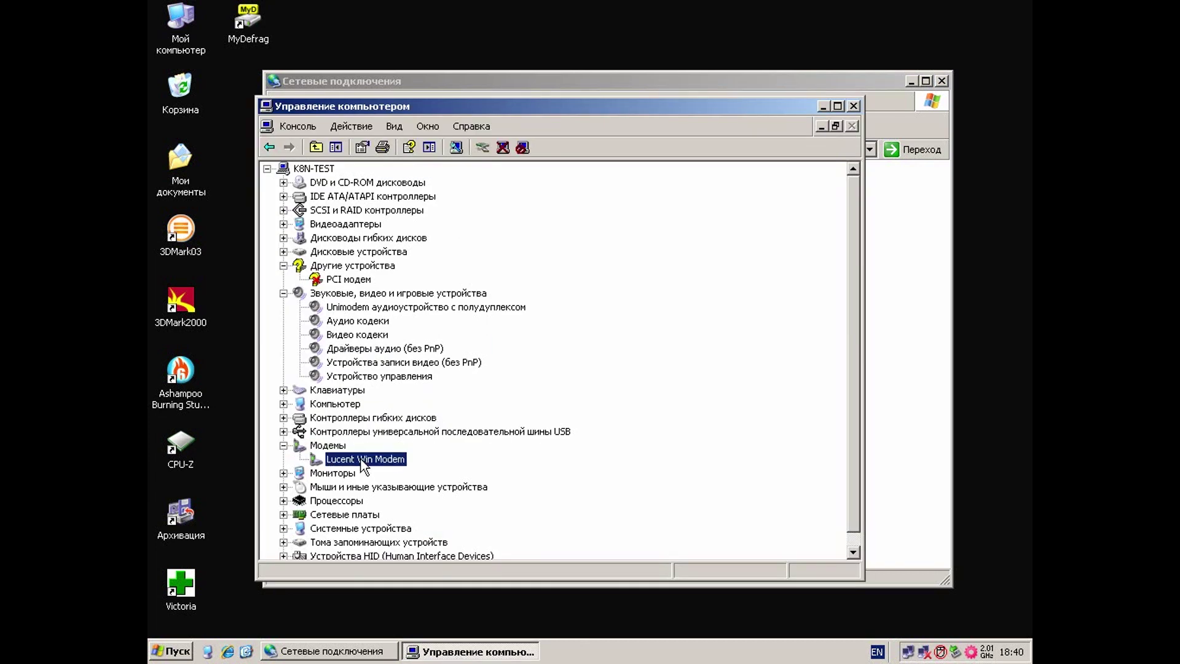
click(284, 445)
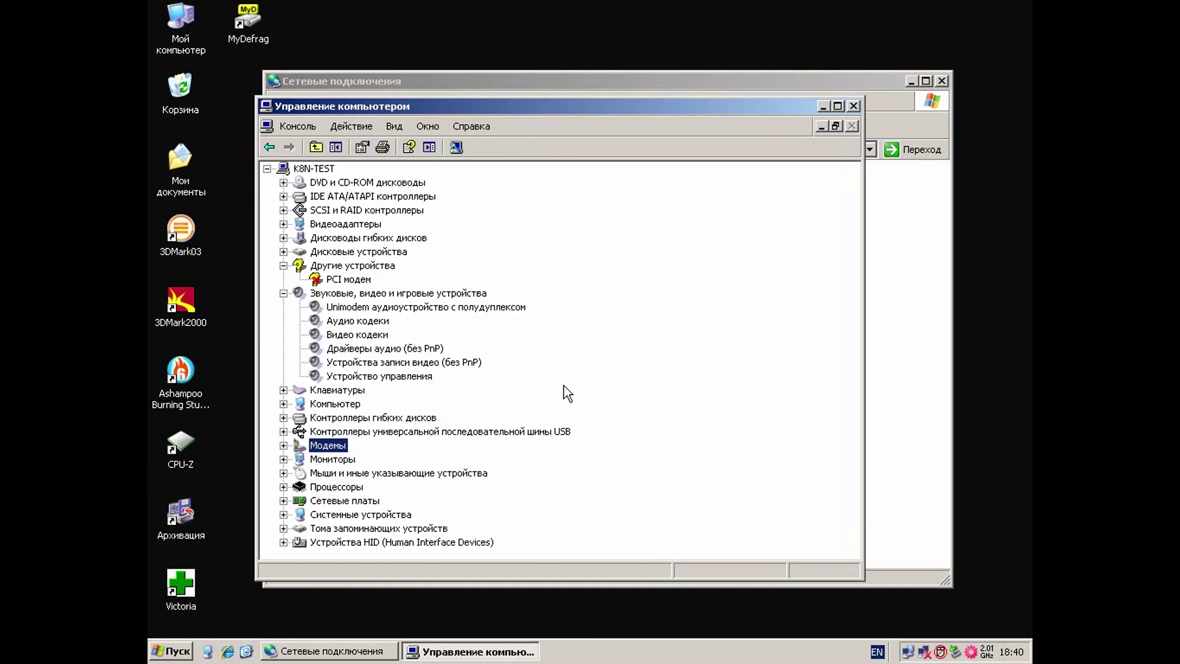
click(854, 106)
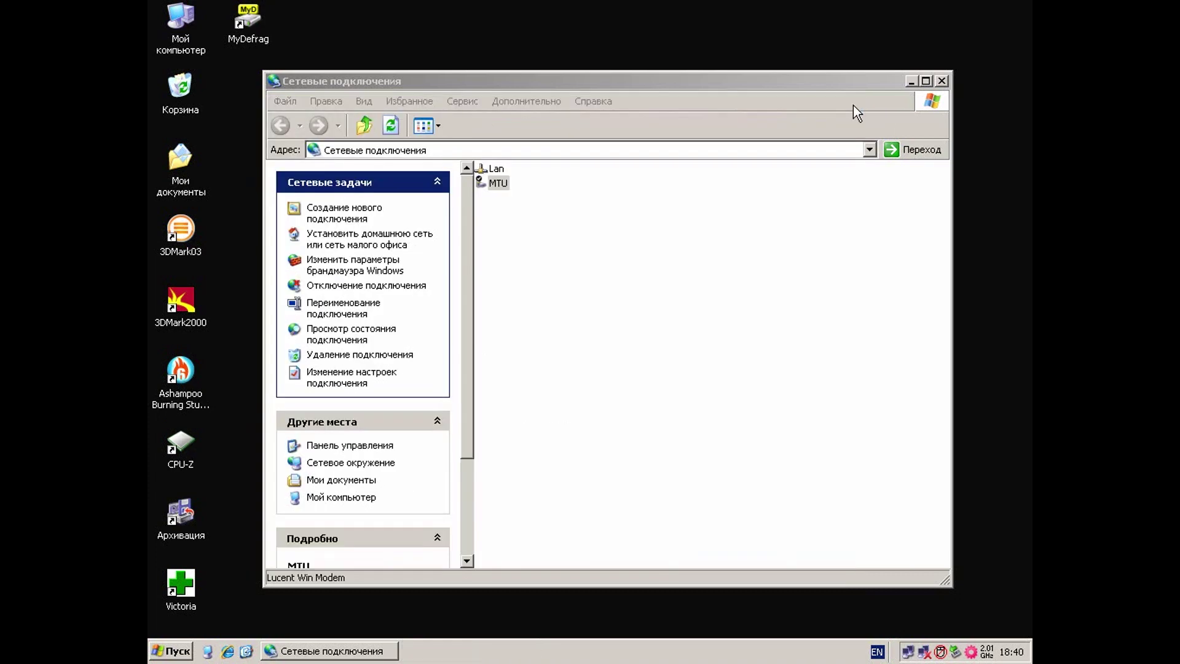
Step: View the MTU connection's details in the network connections window
click(495, 171)
click(498, 183)
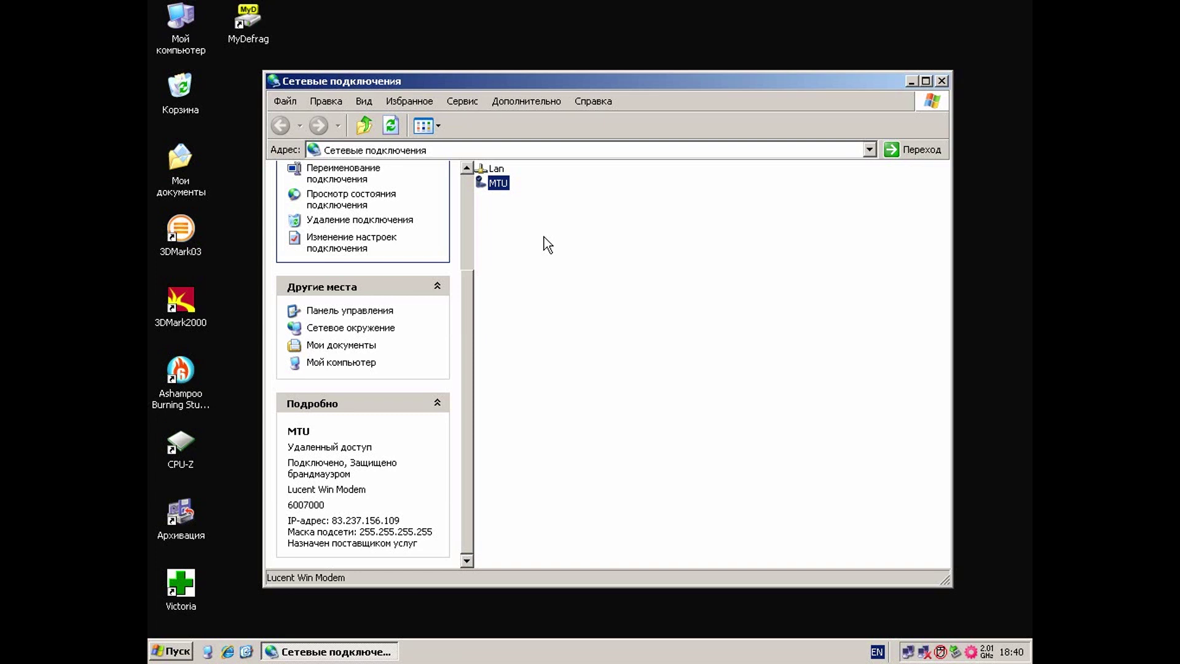
mouse_move(971, 653)
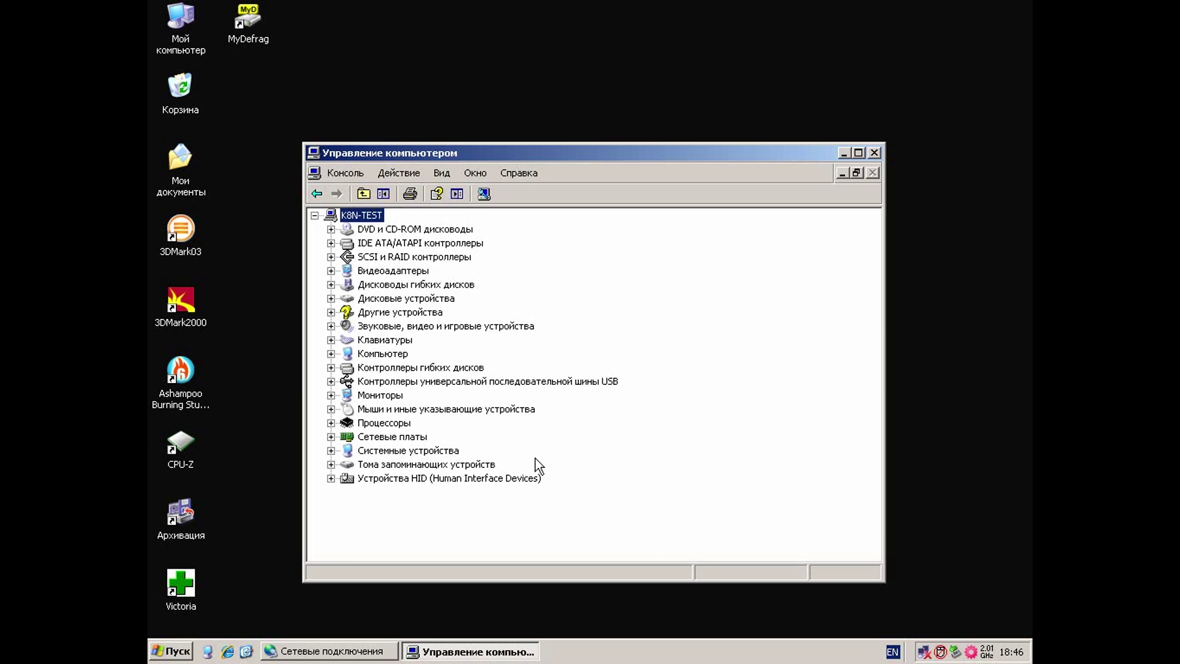
Step: Scan for hardware changes and review the U.S. Robotics 56K Fax PCI modem's speaker volume and port speed settings
click(483, 195)
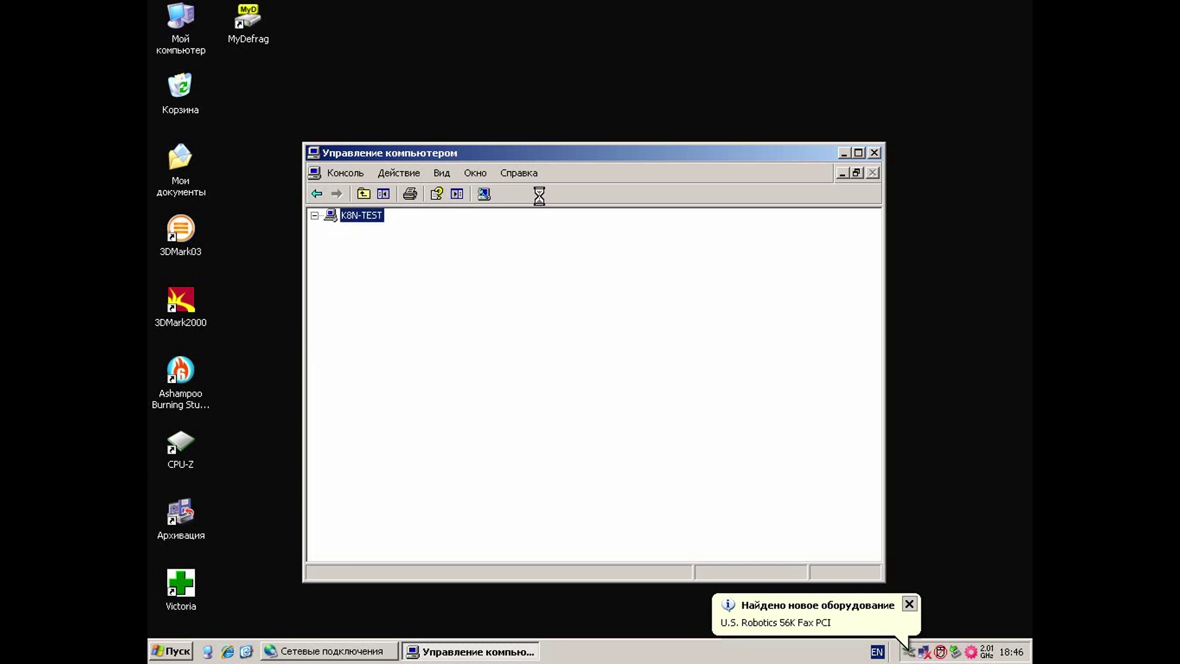
click(463, 424)
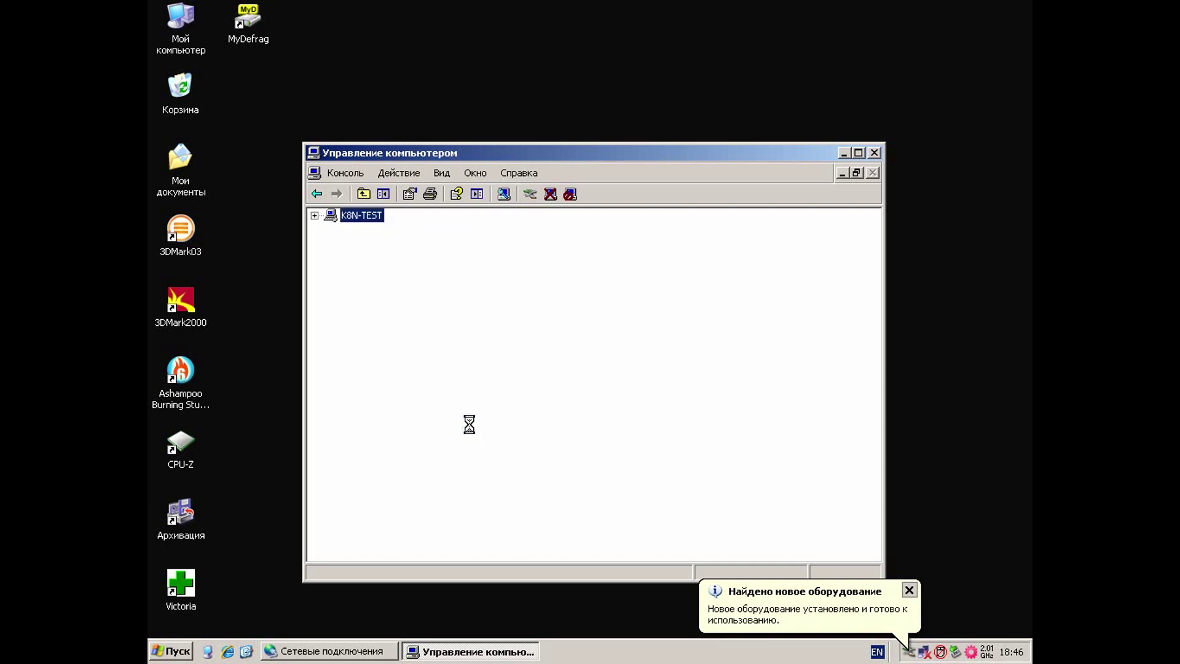
click(506, 215)
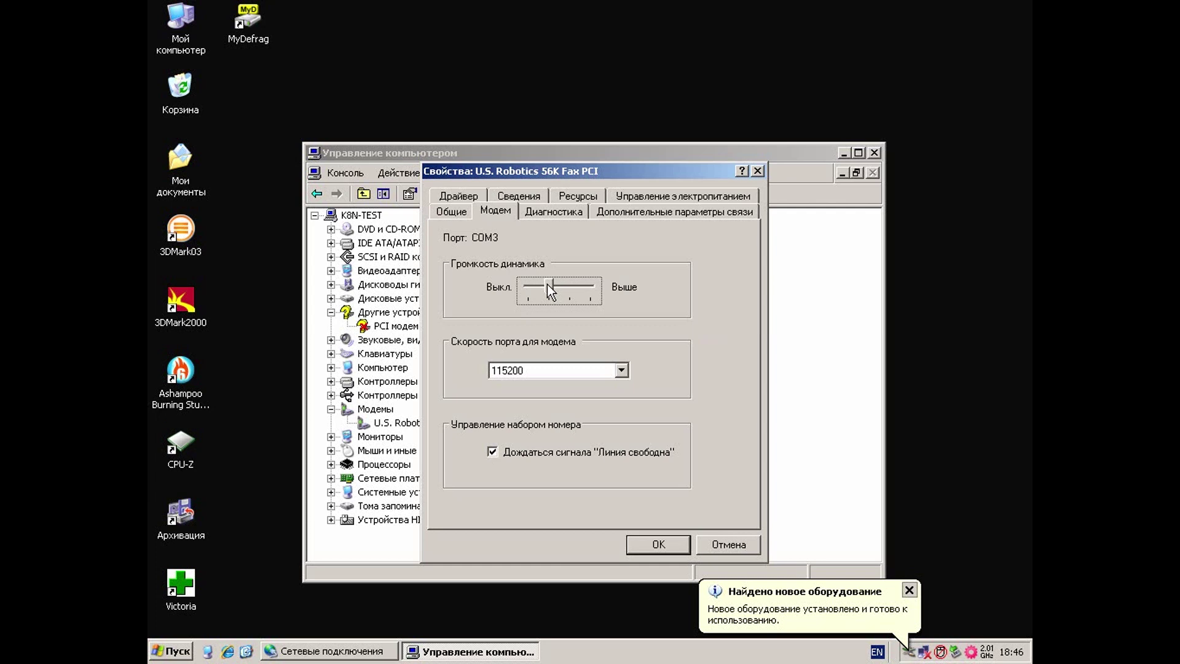
key(Tab)
key(alt+Down)
key(Escape)
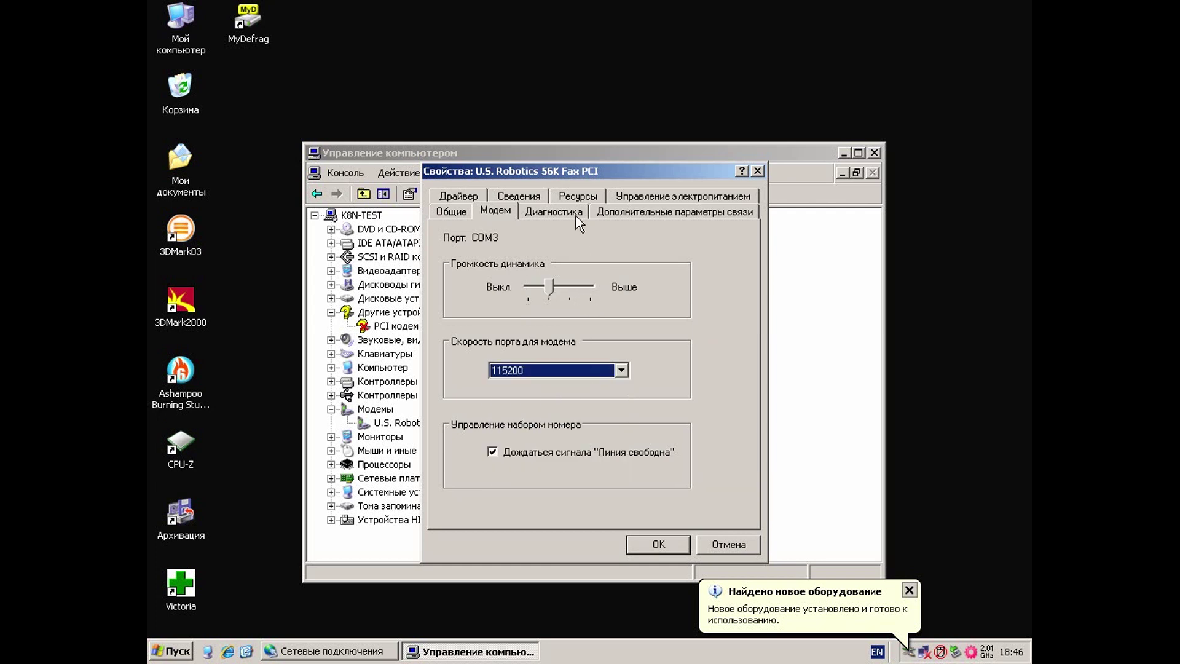
Step: Review the U.S. Robotics modem's advanced communication settings, power management, assigned resources and device instance details
click(556, 212)
click(641, 215)
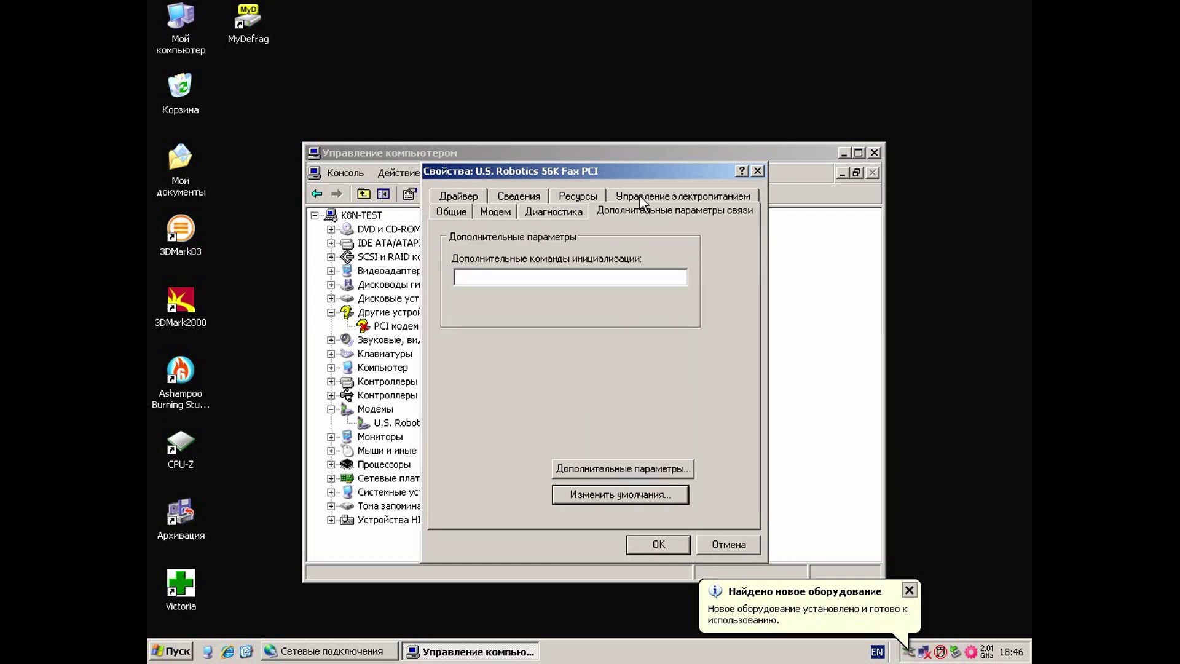
click(640, 198)
click(578, 210)
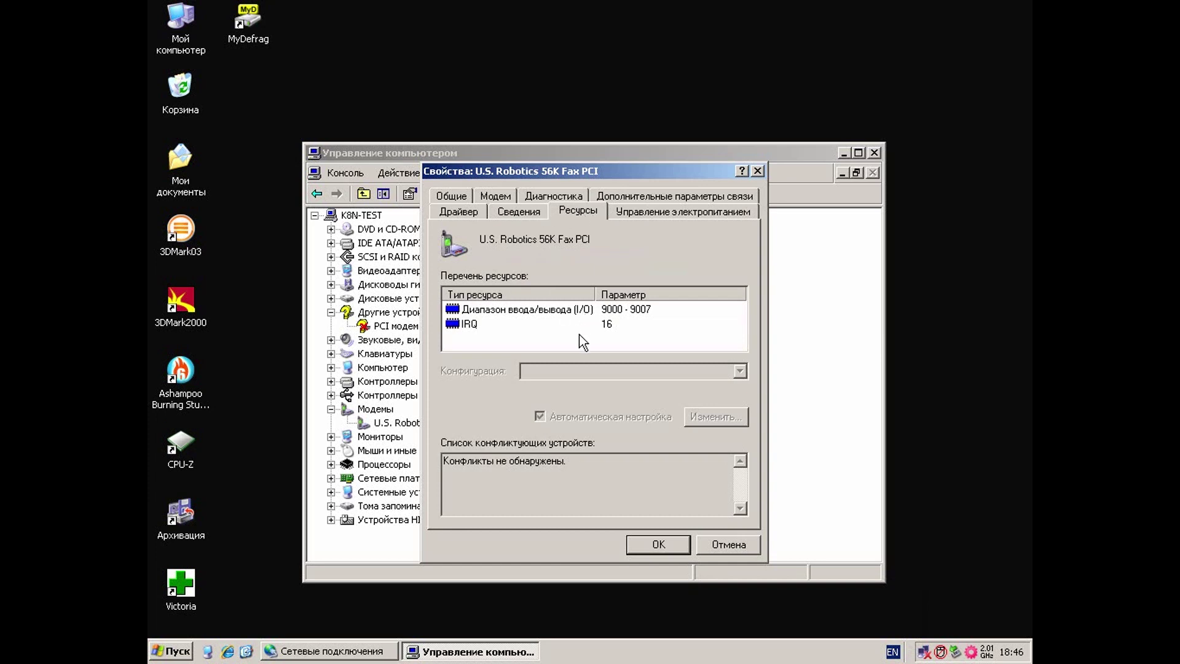
click(524, 311)
click(497, 322)
click(524, 212)
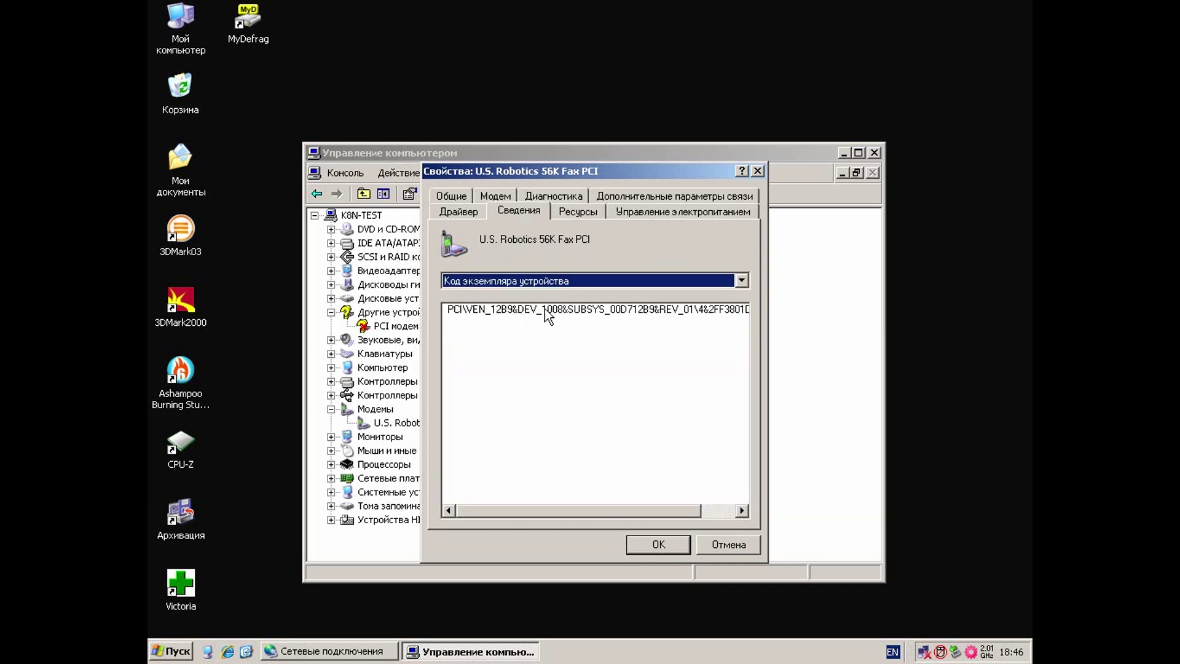
Step: Query the U.S. Robotics modem repeatedly in its diagnostics, dismiss the messages, and accept the modem properties
click(558, 196)
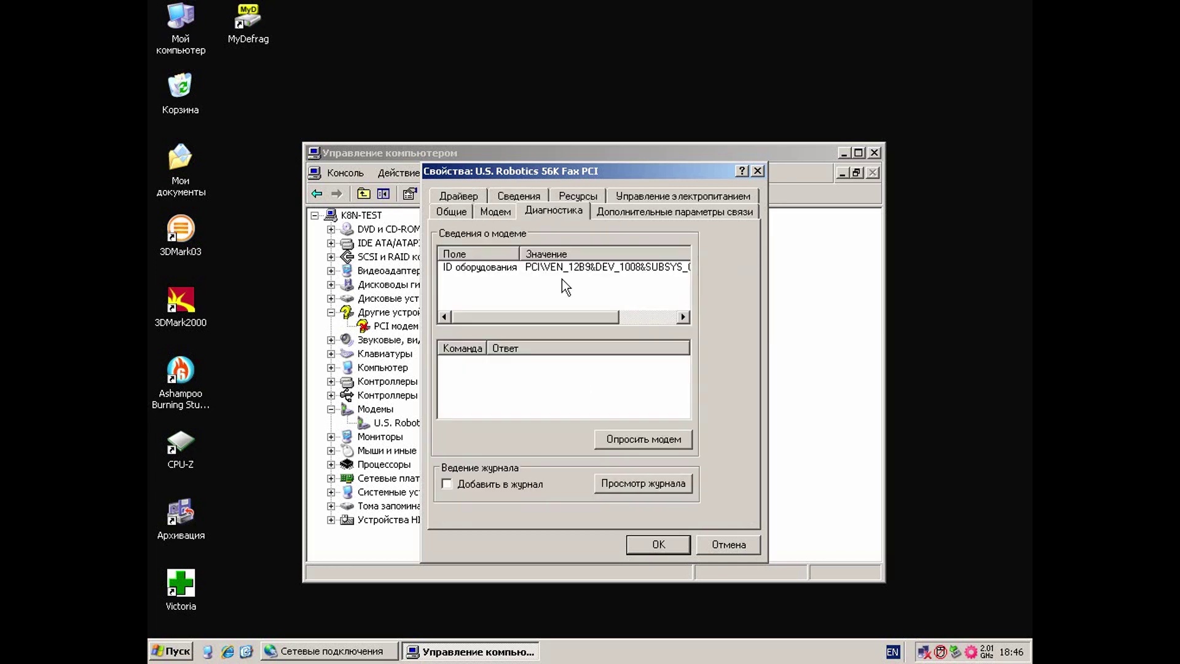
click(626, 439)
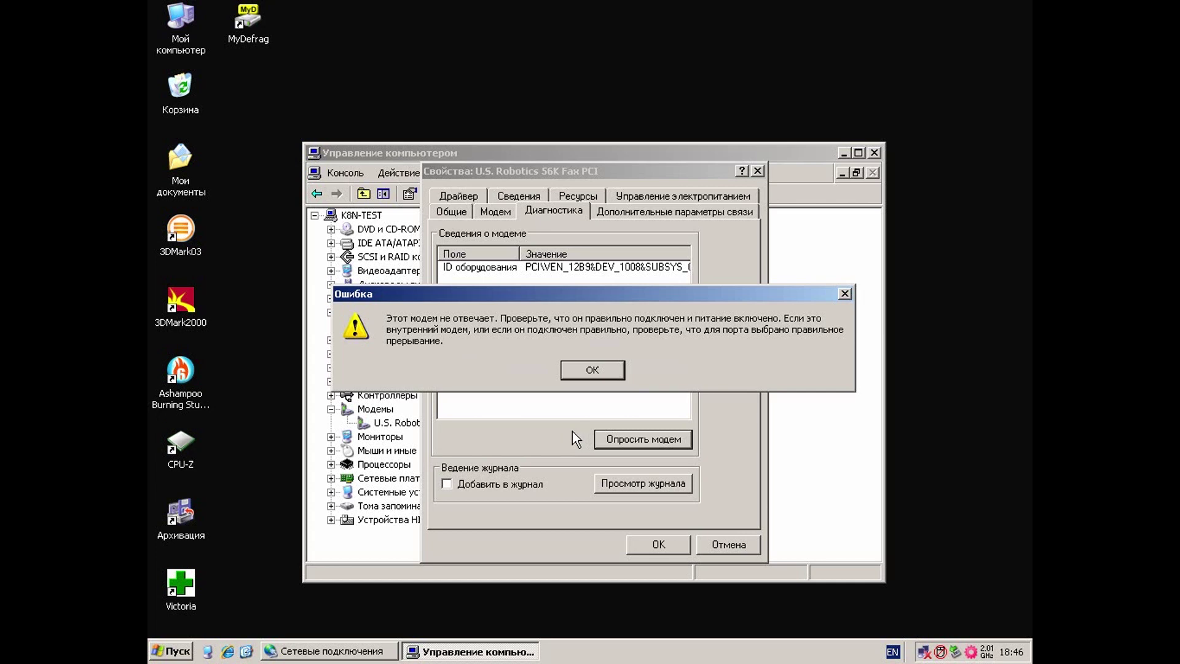
click(584, 369)
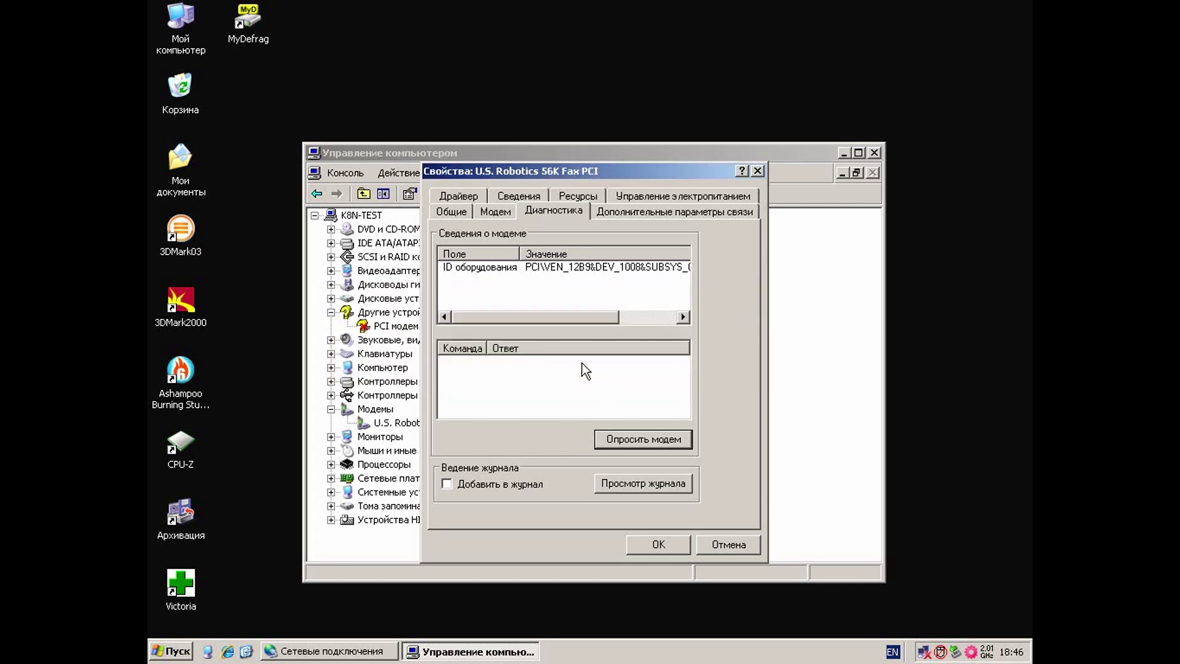
click(612, 439)
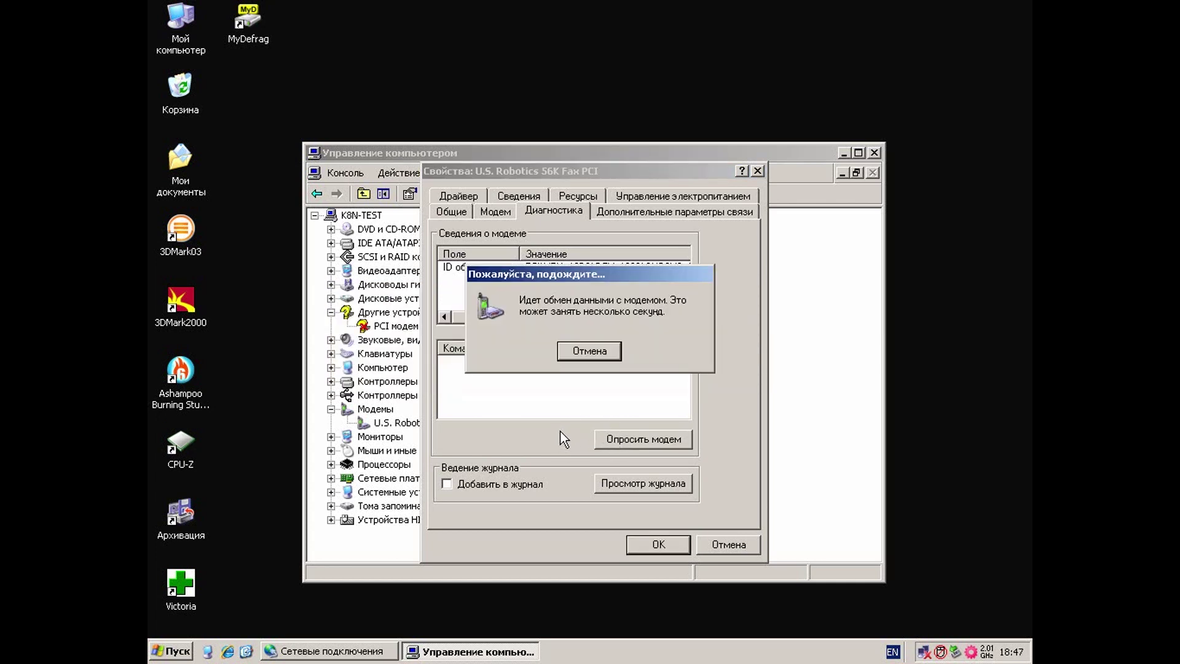
click(584, 367)
click(606, 438)
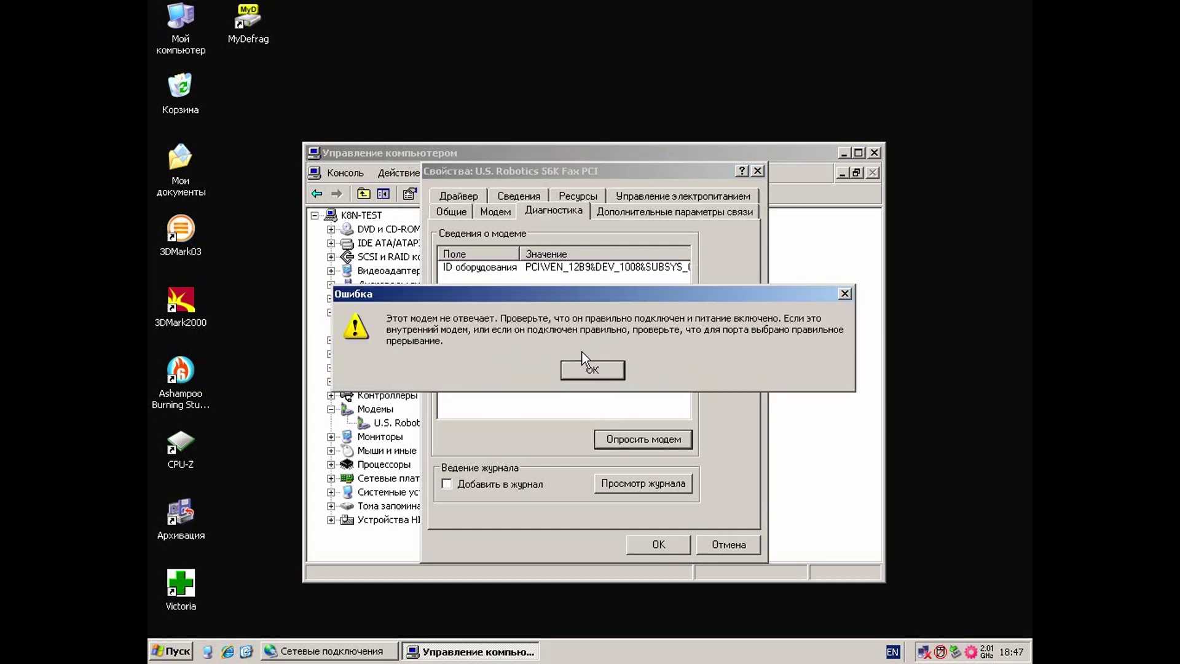
click(584, 367)
click(652, 537)
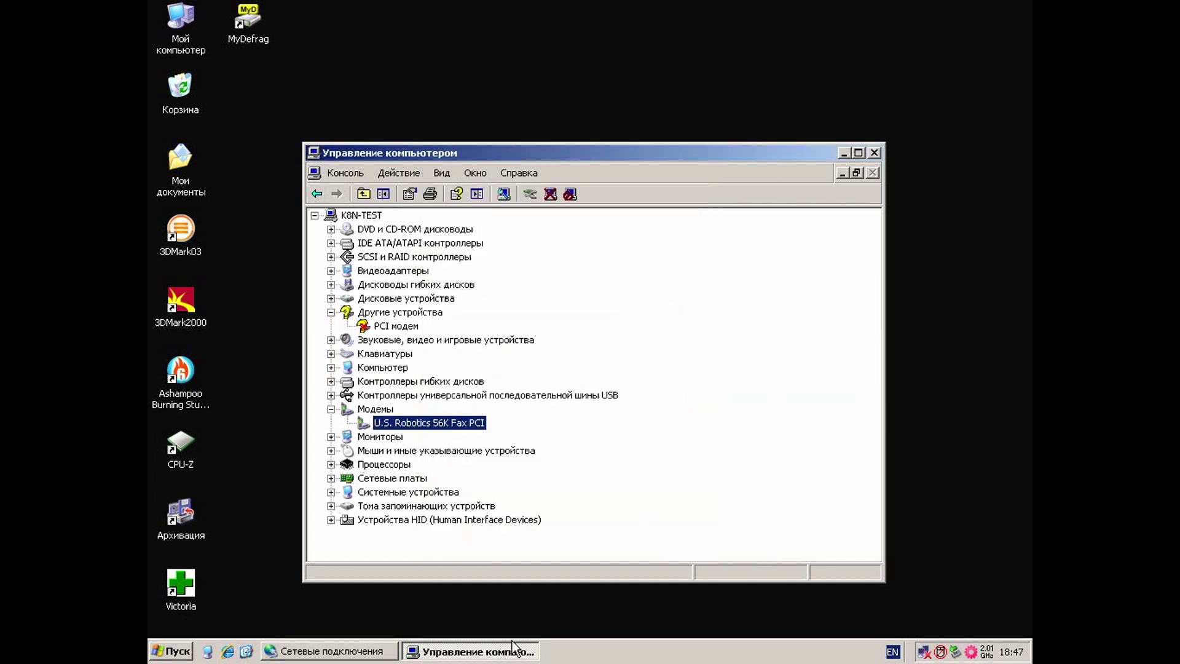
Step: Check in the MTU connection's properties that it dials through the U.S. Robotics 56K Fax PCI modem, then accept them
click(449, 649)
click(344, 650)
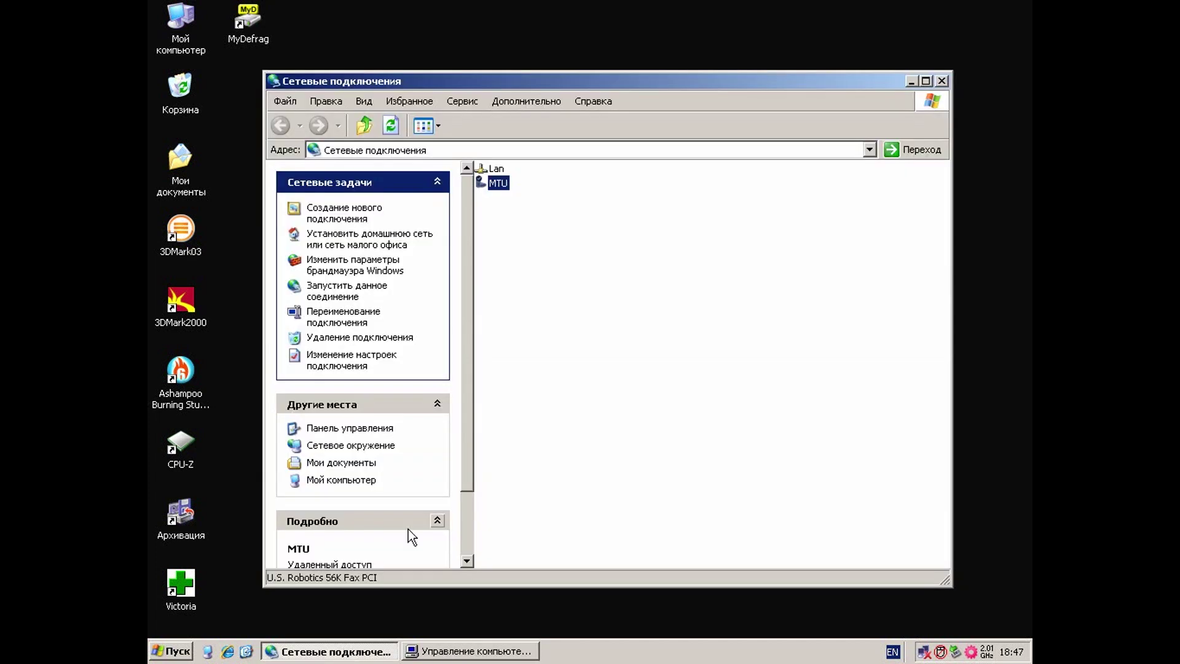
right_click(501, 185)
click(540, 325)
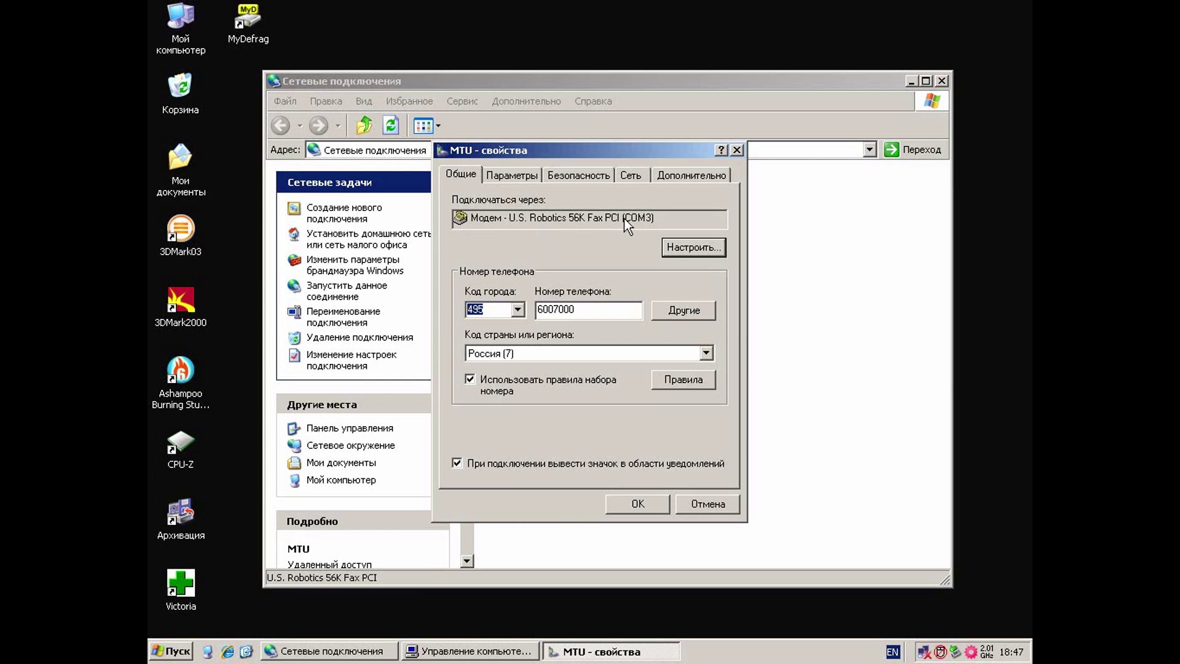
click(616, 512)
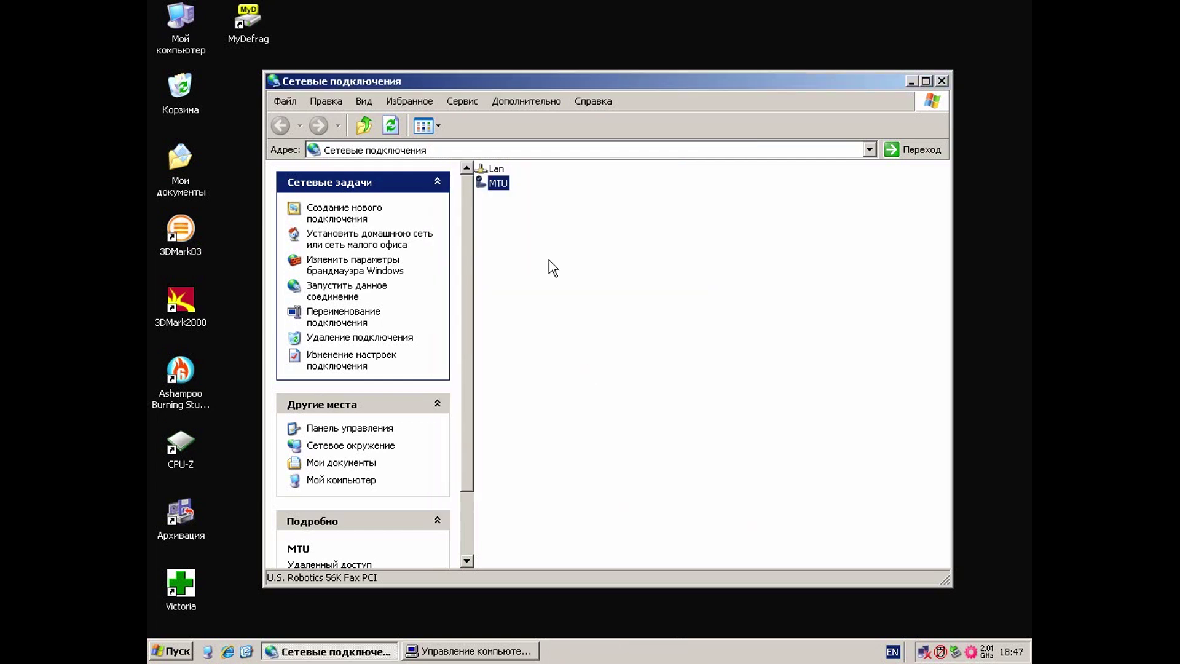
Step: Dial the MTU connection through the U.S. Robotics modem and open its connection status
double_click(499, 185)
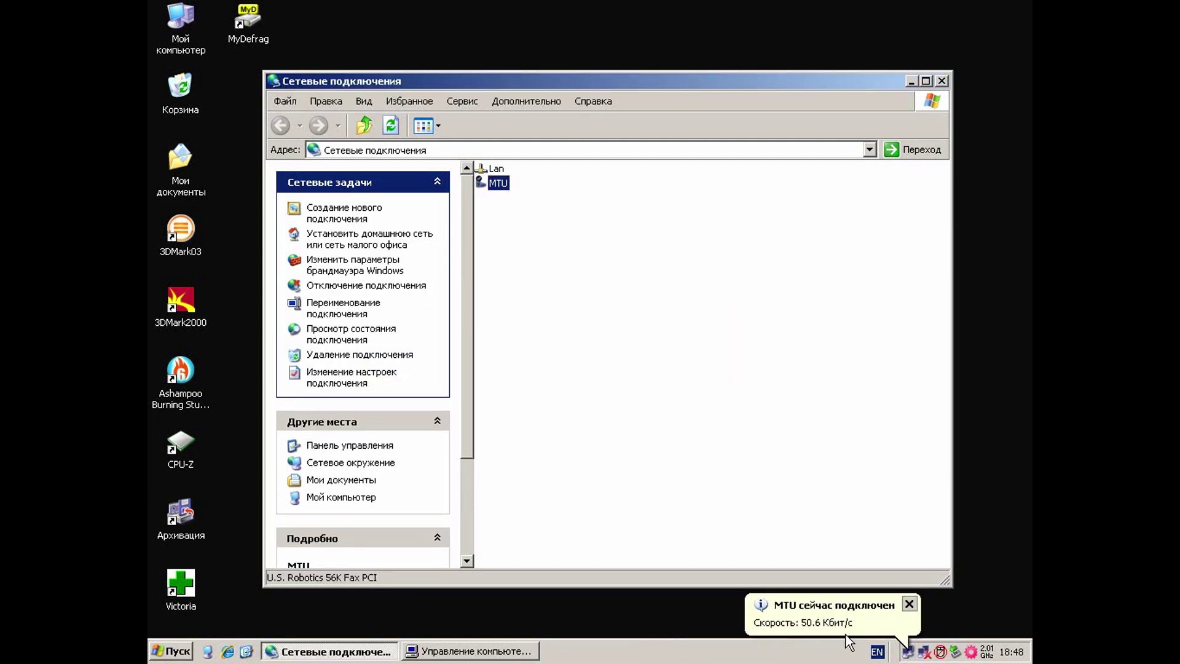
click(903, 611)
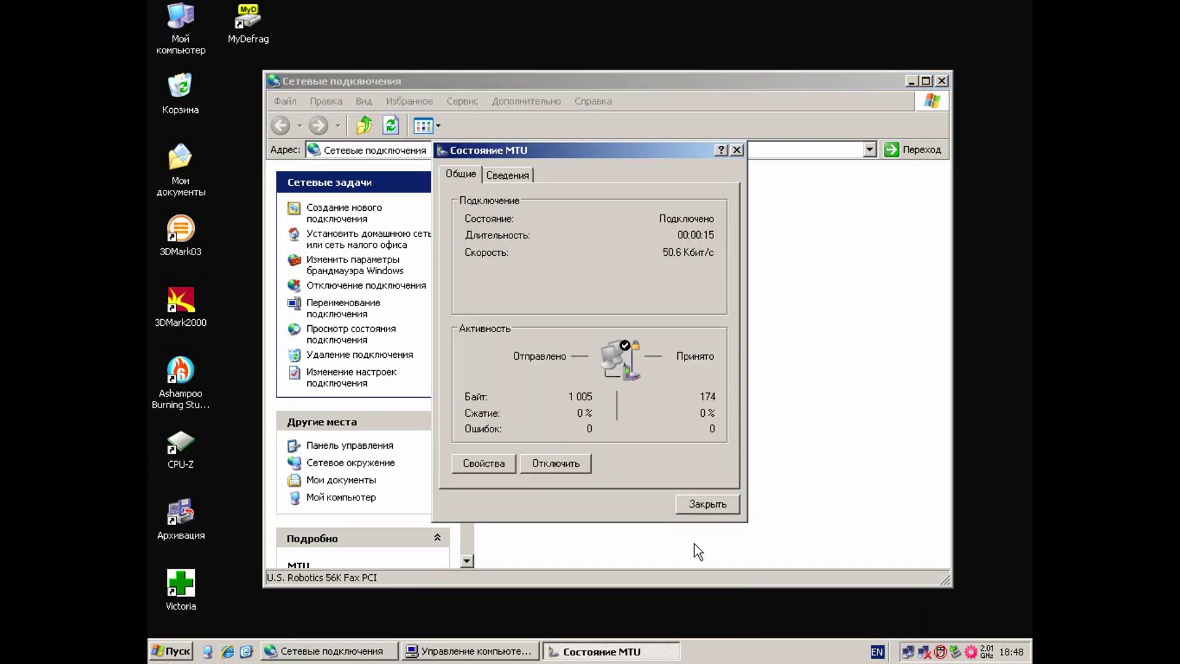
Step: Open Internet Explorer and load the website rambler.ru
click(228, 651)
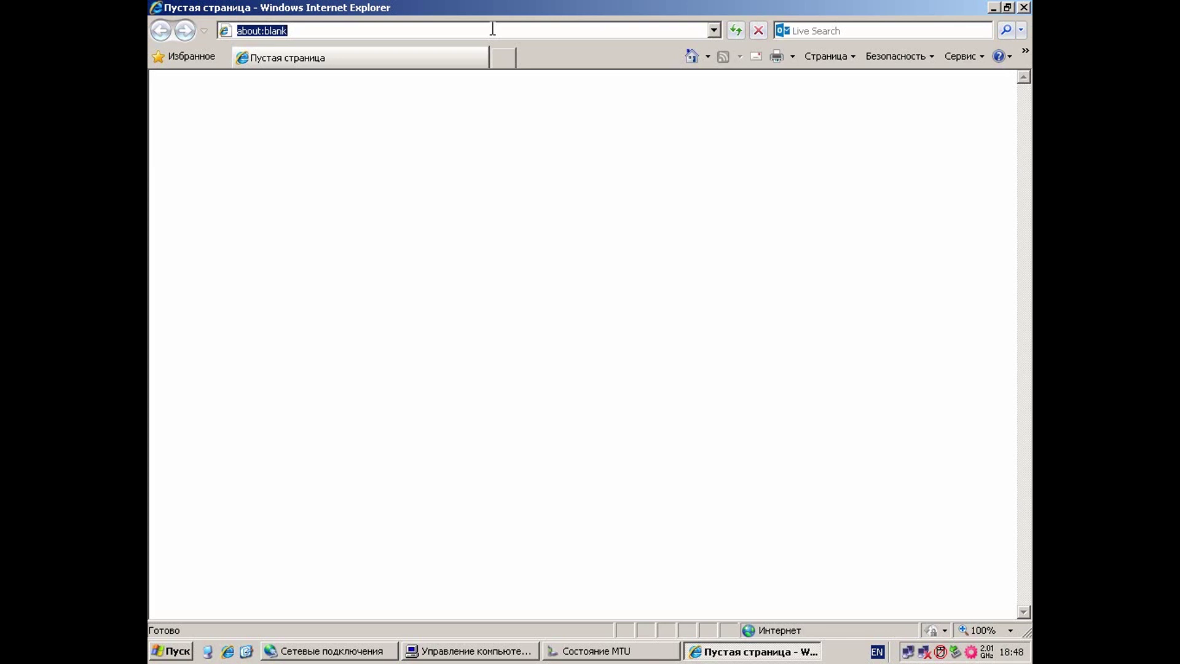
text(1)
key(BackSpace)
text(ram)
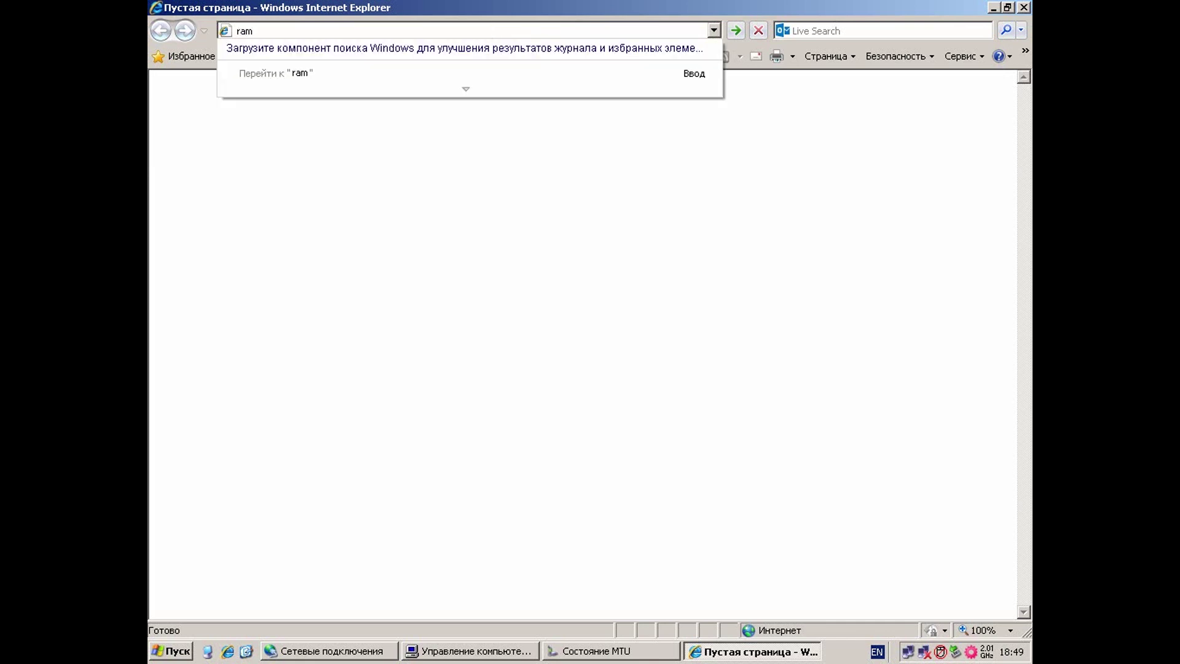
text(bler.ru)
key(Return)
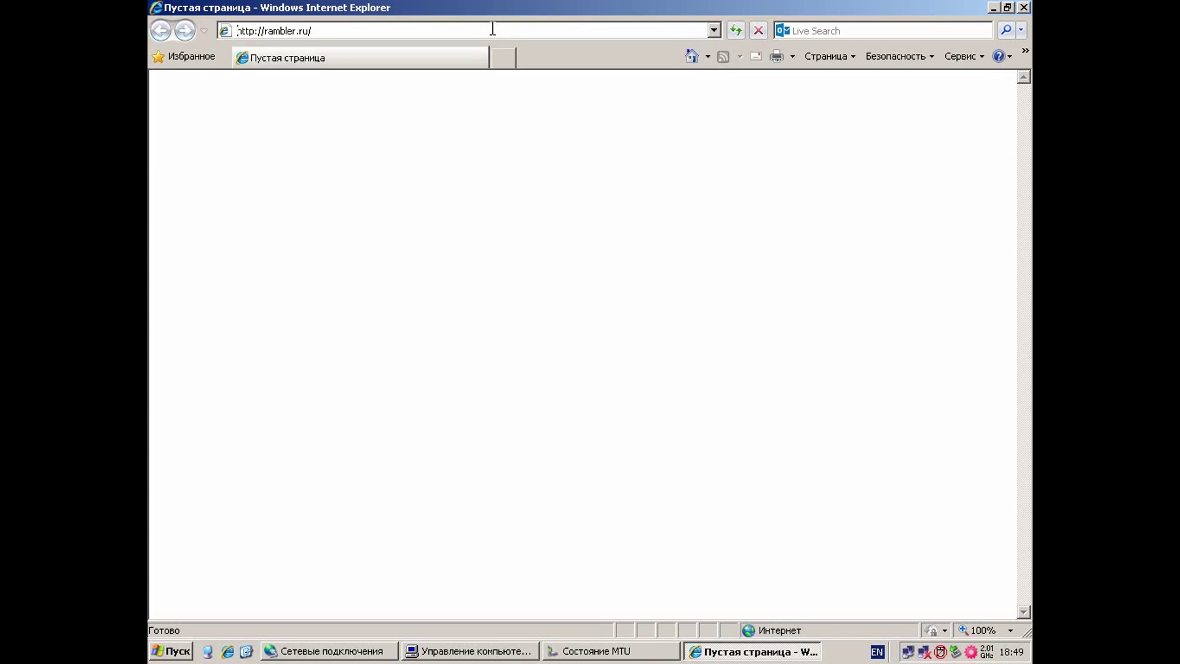
Step: Check the MTU connection's speed and traffic while rambler.ru loads, moving the status window clear of the page
click(632, 655)
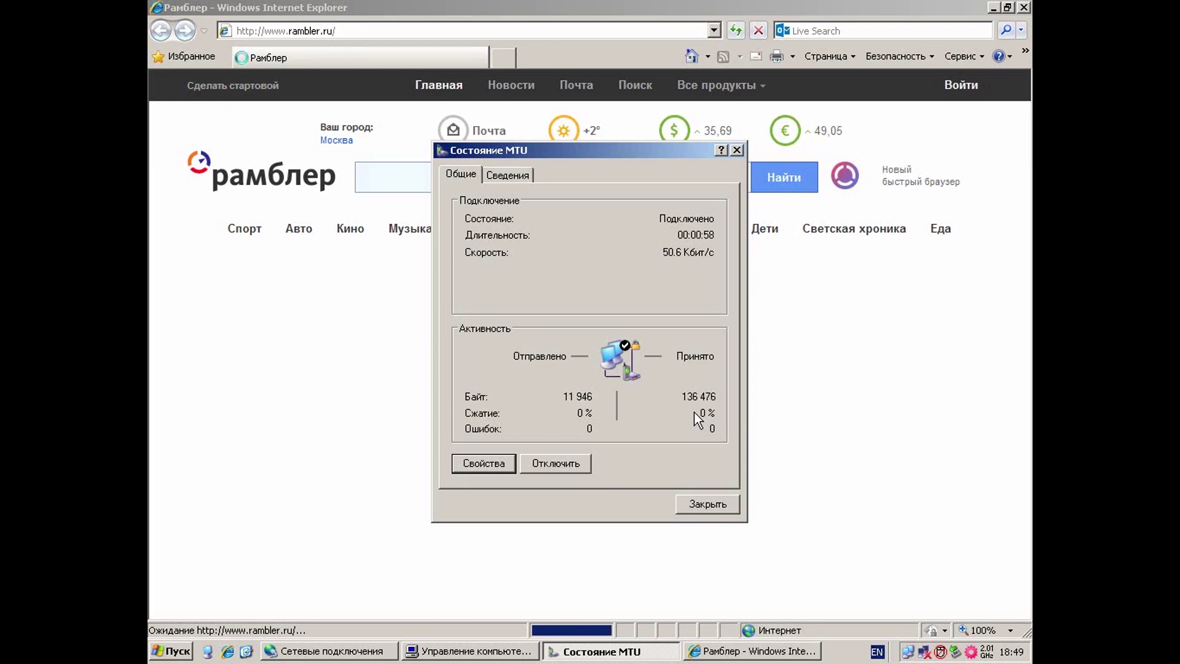
drag(613, 147, 371, 193)
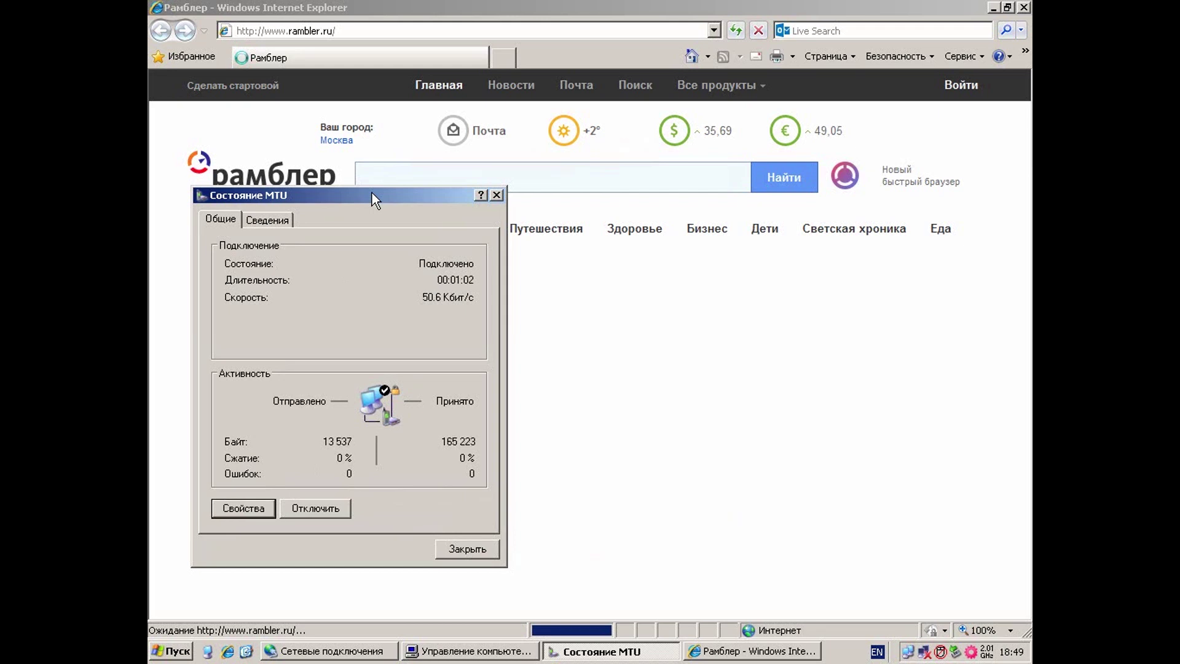
drag(372, 193, 744, 223)
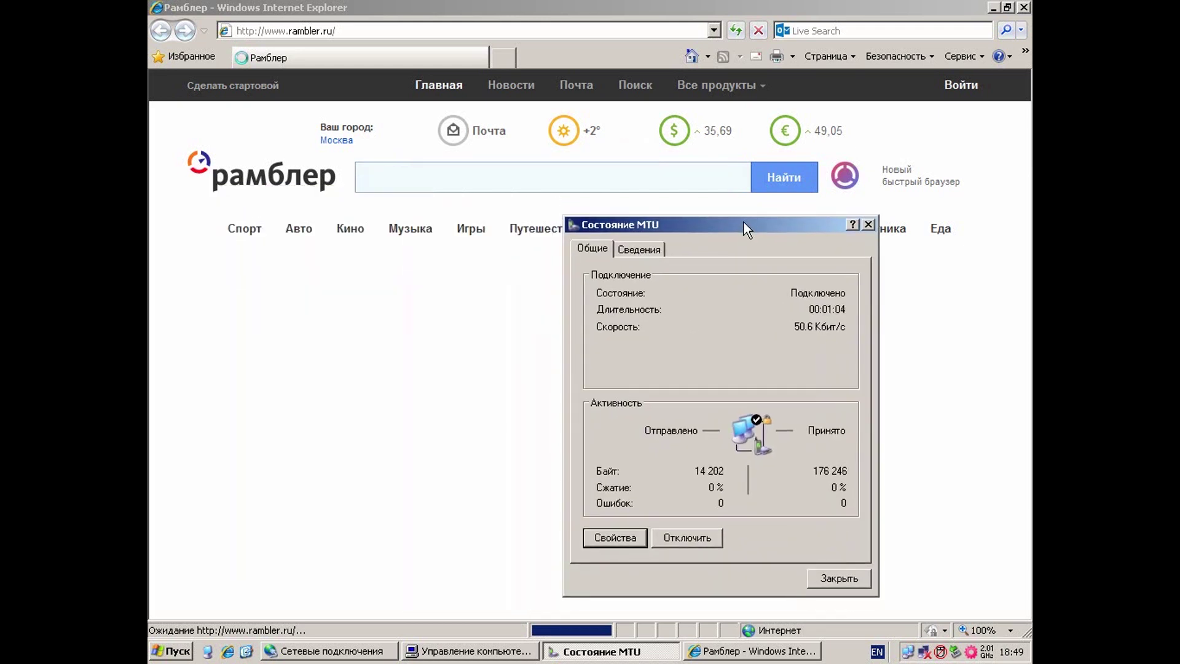
Step: Return to the browser and load the website phantom.sannata.ru
click(618, 31)
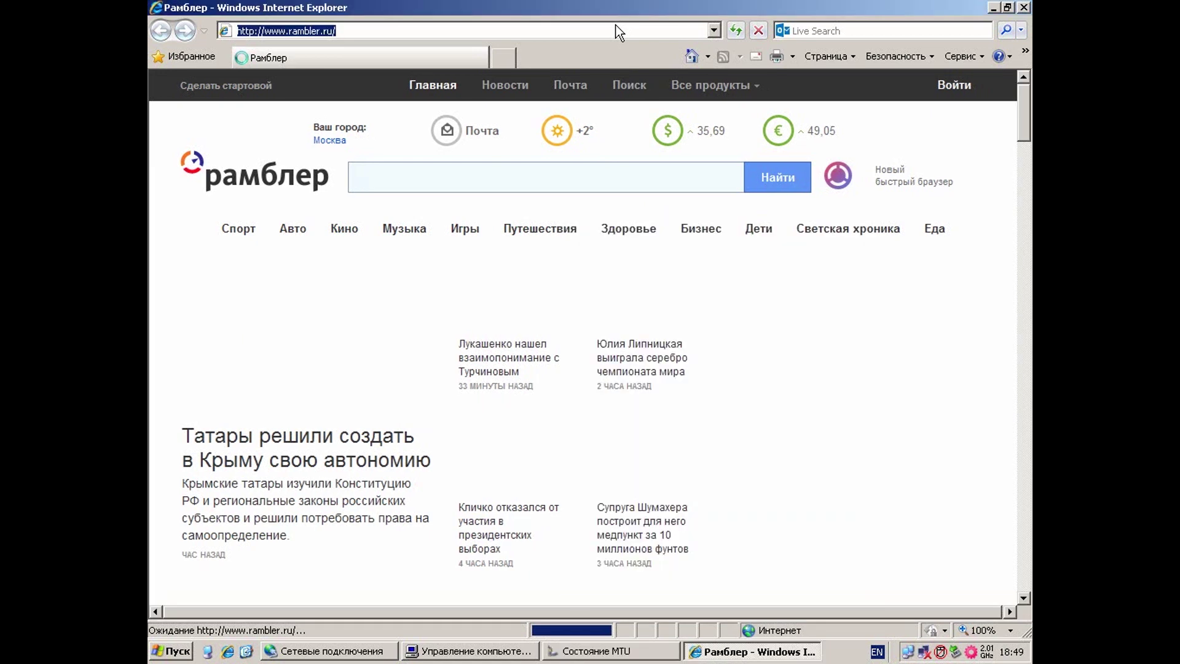
text(phan)
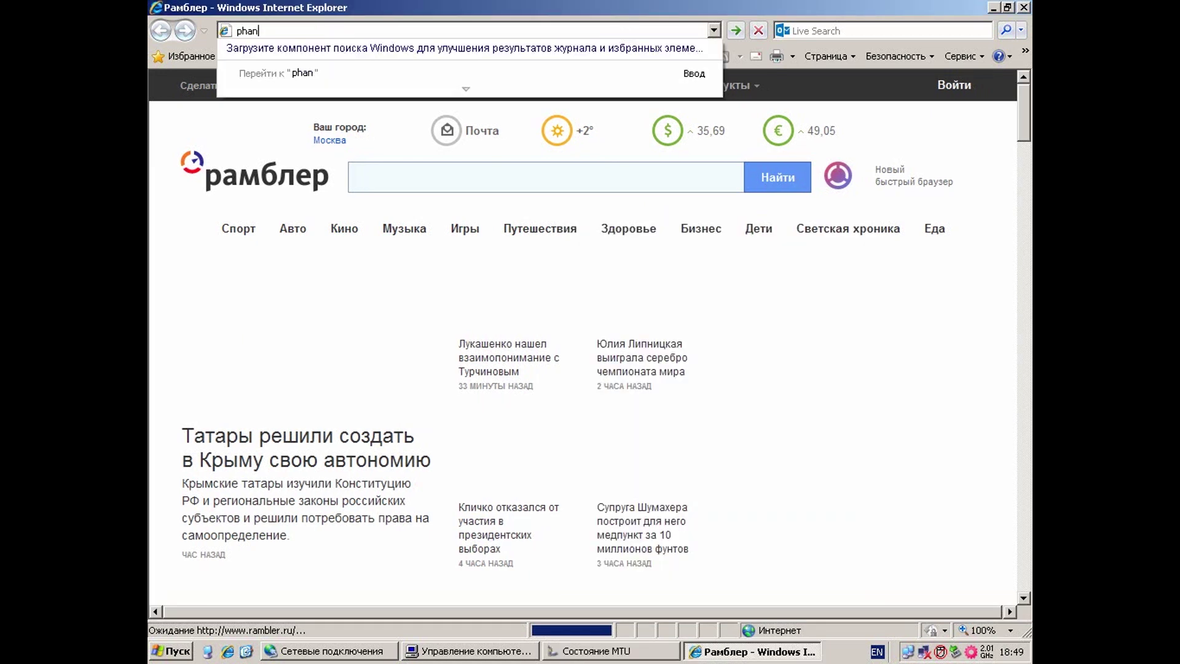
text(tom.sanns)
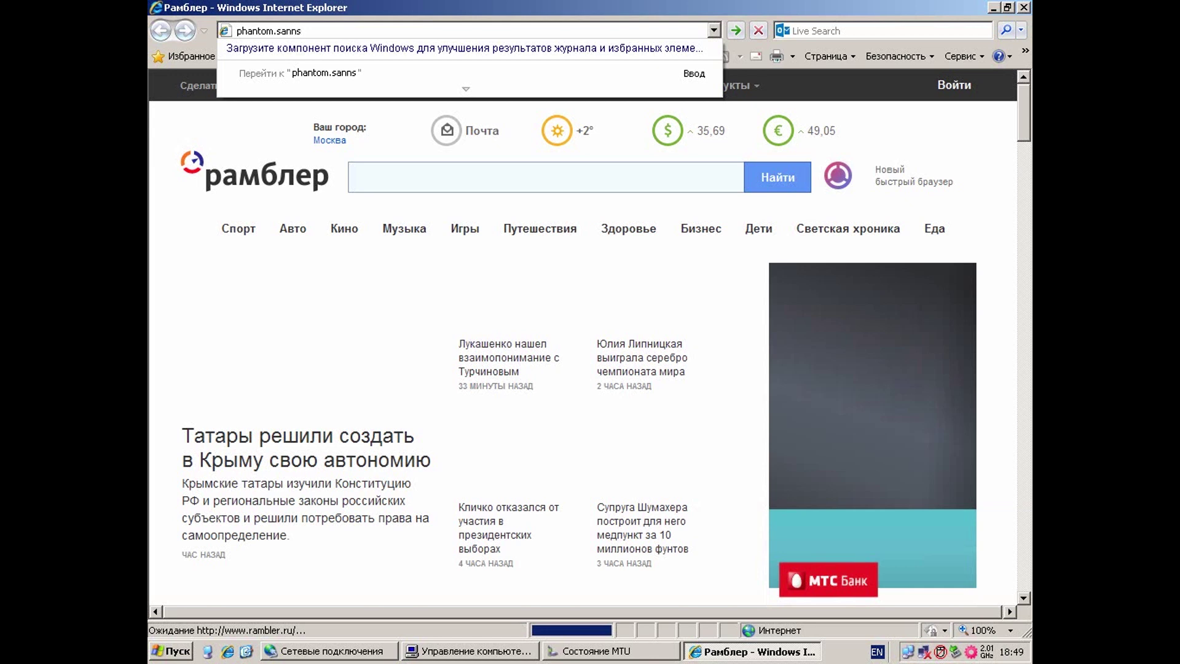
key(BackSpace)
text(ata.ru)
key(Return)
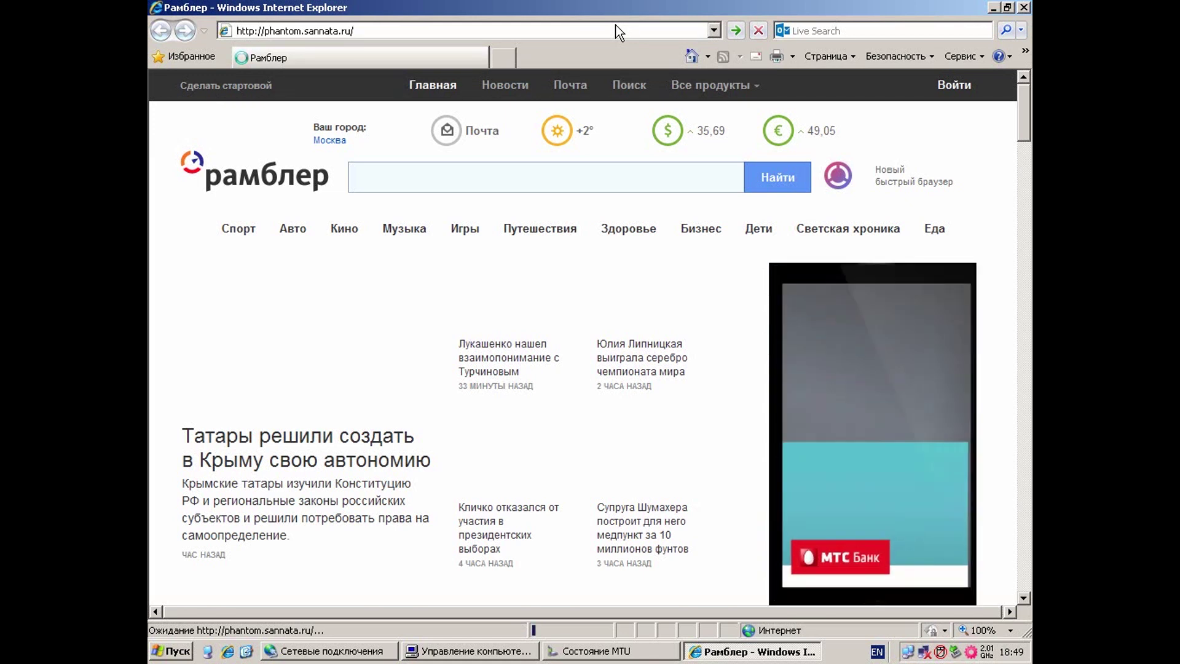
Step: Check the MTU connection's activity while the page loads, then view its device and protocol details
click(627, 658)
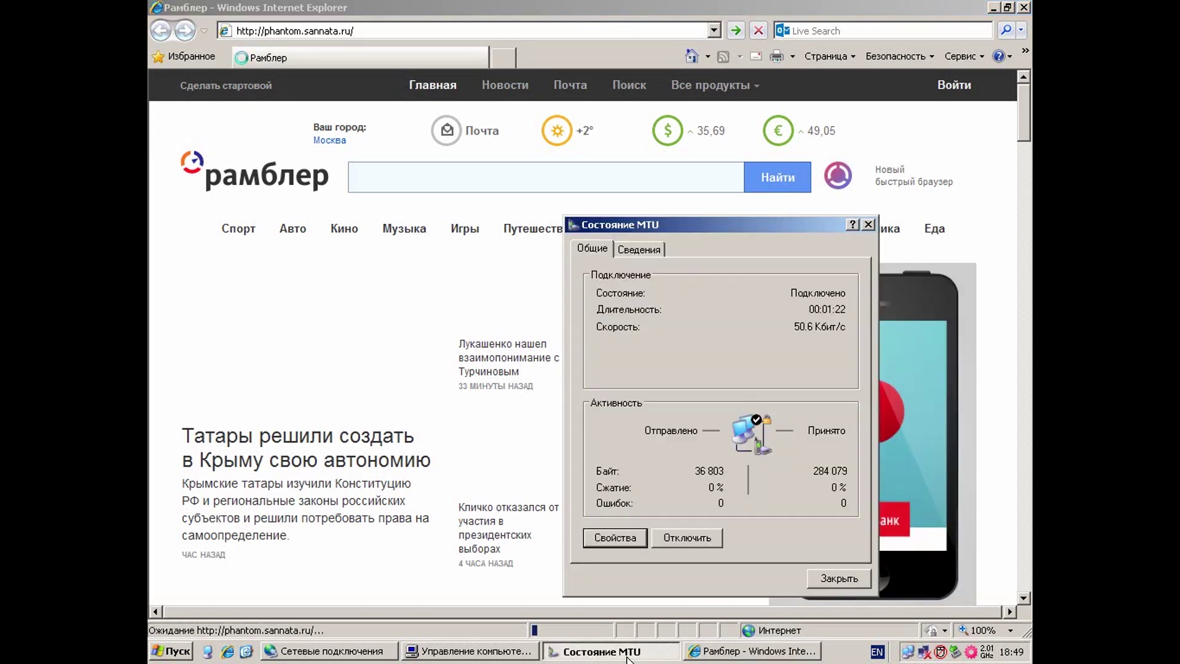
drag(726, 225, 355, 216)
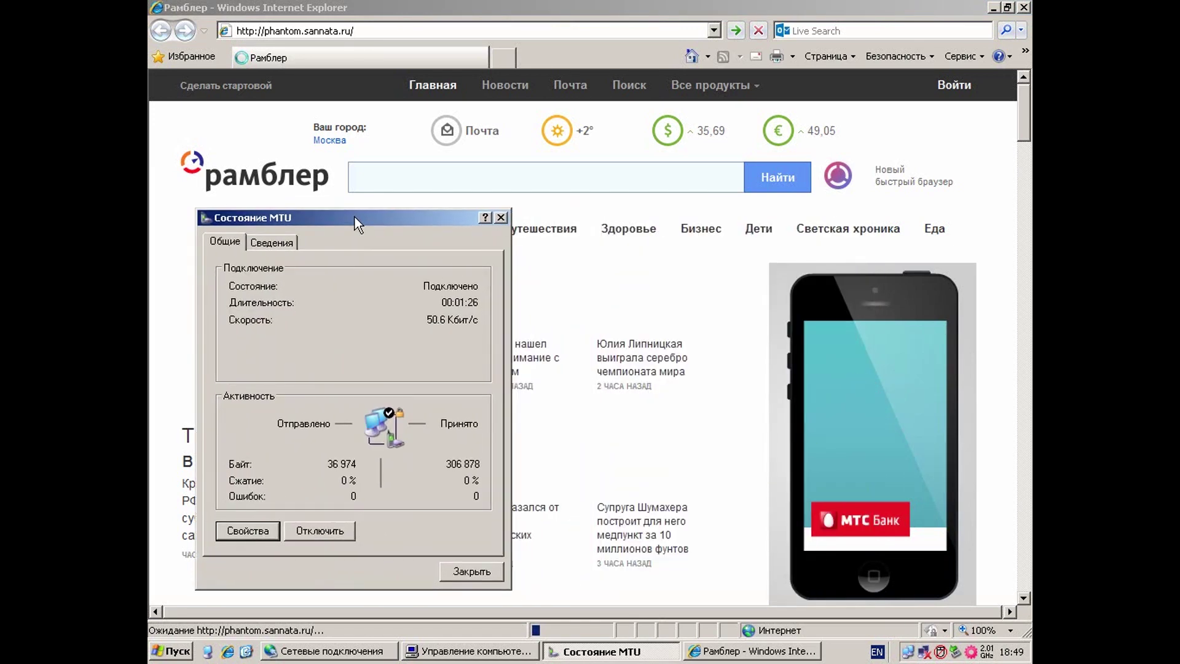
click(283, 244)
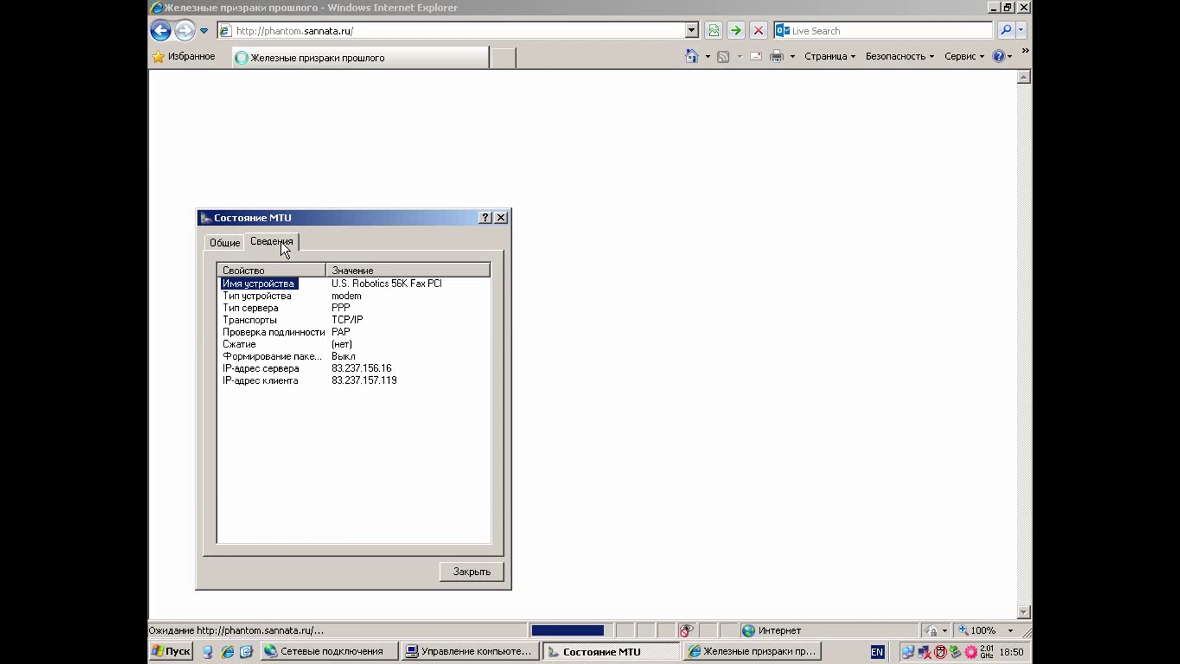
Step: Open a new browser tab and load the website fotkidepo.ru in it
click(478, 8)
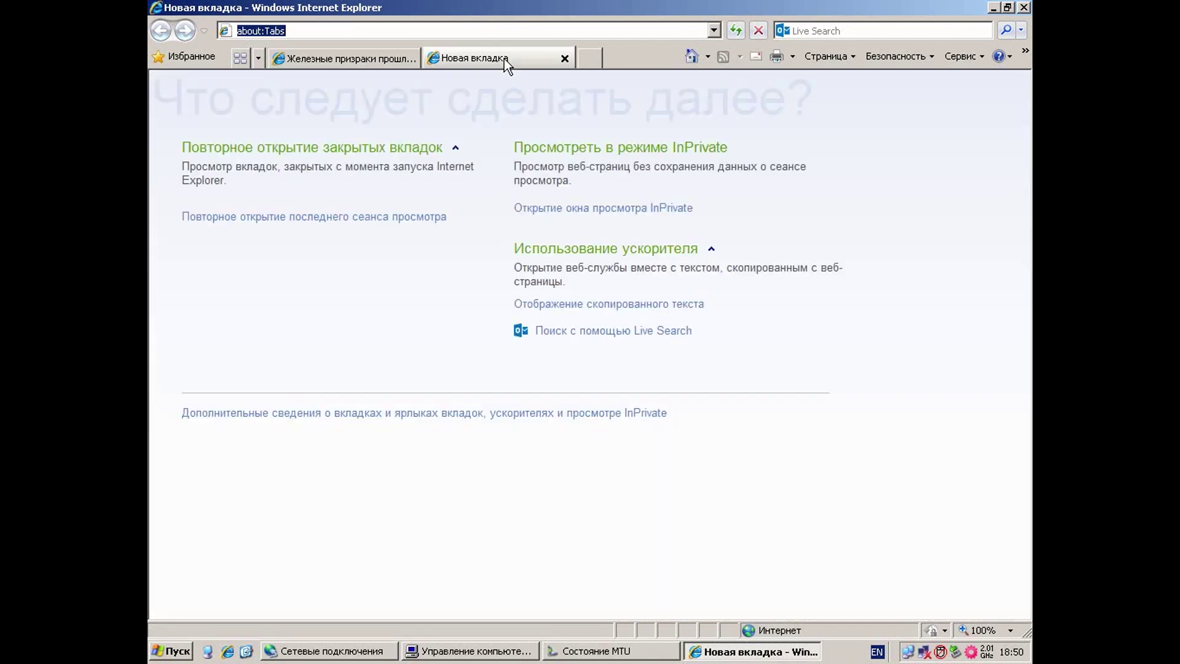
text(f)
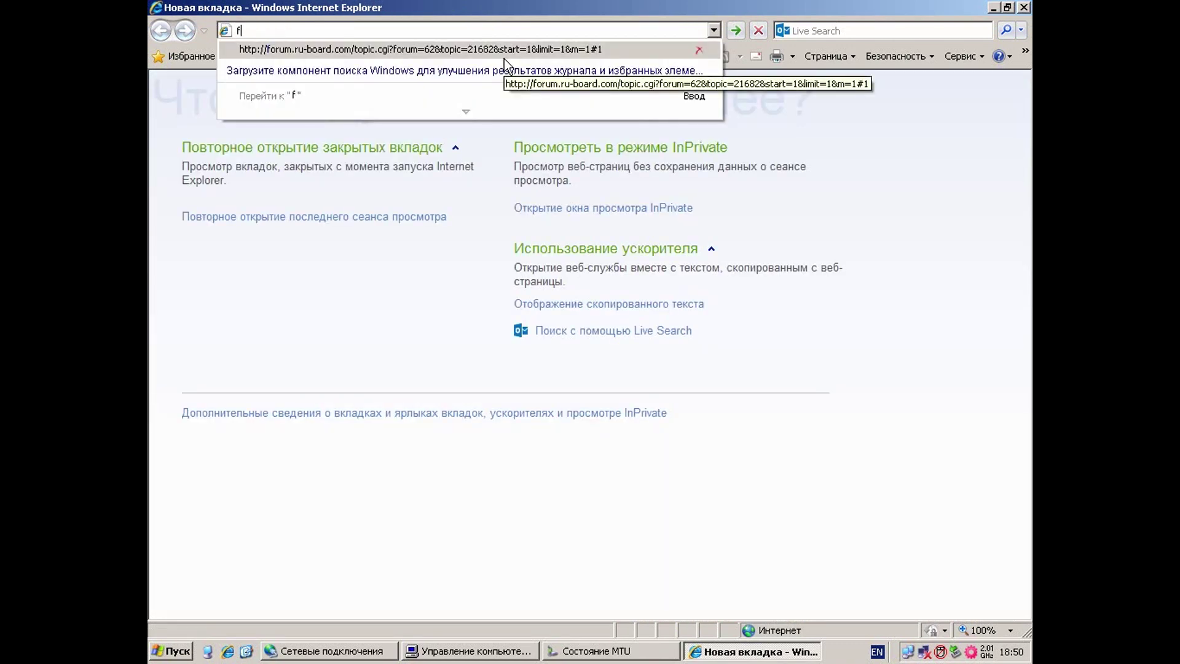
text(otki)
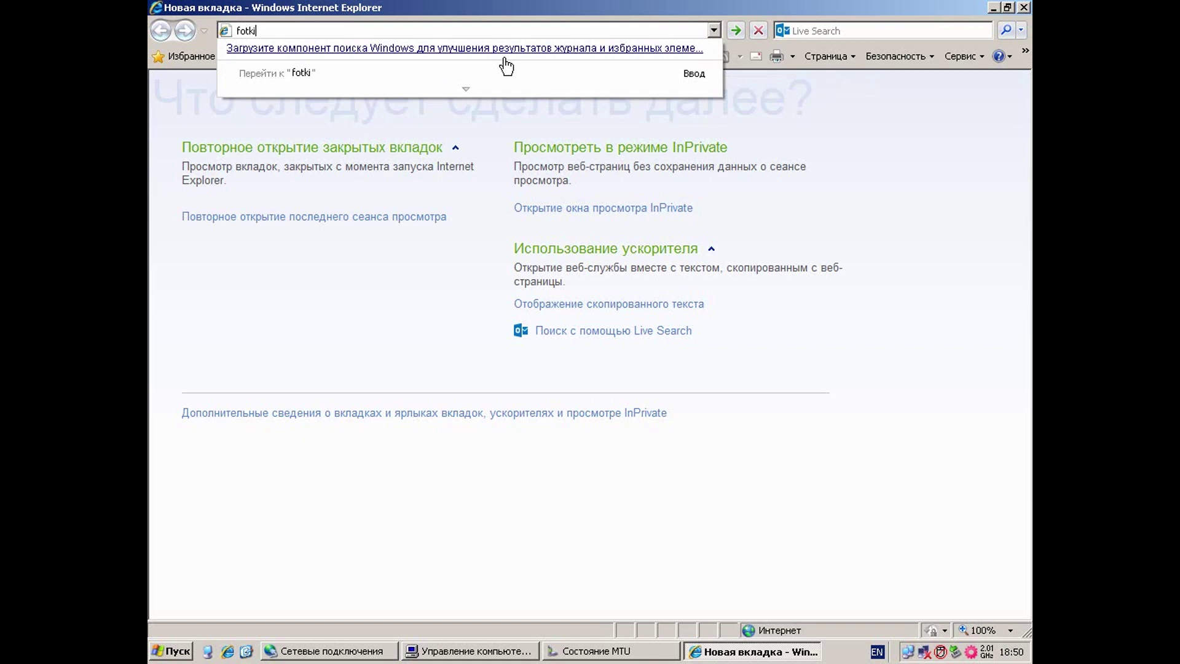
text(depo.ru)
key(Return)
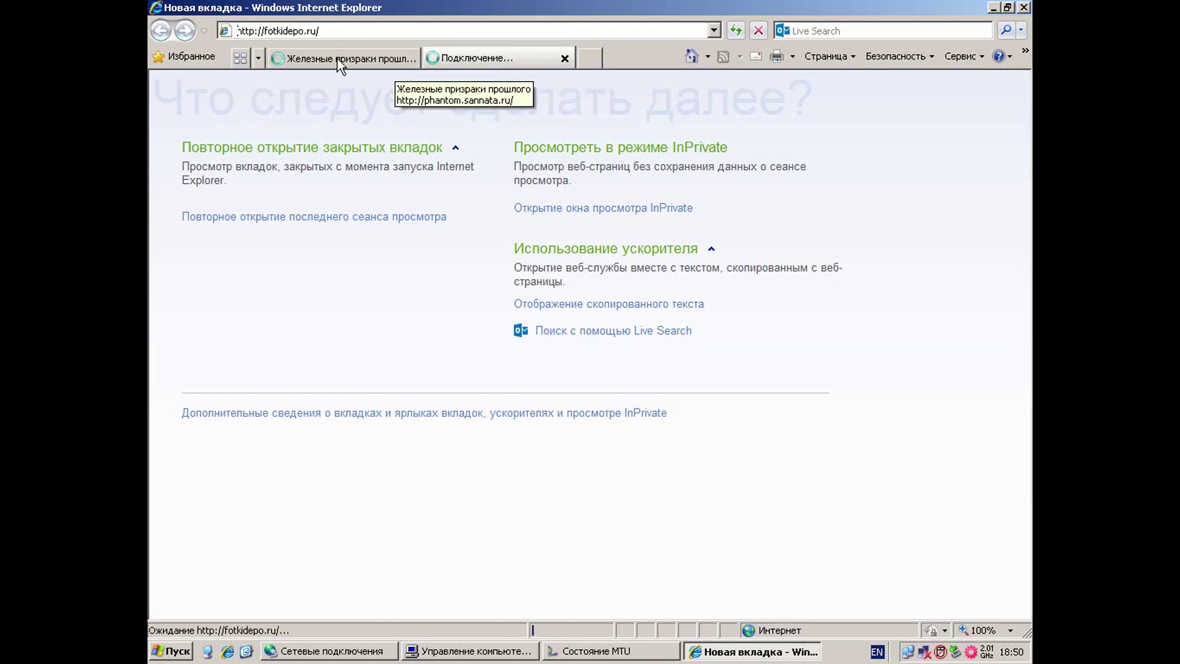
Step: Check how both browser tabs are loading, then review the MTU connection's general status and traffic
click(339, 64)
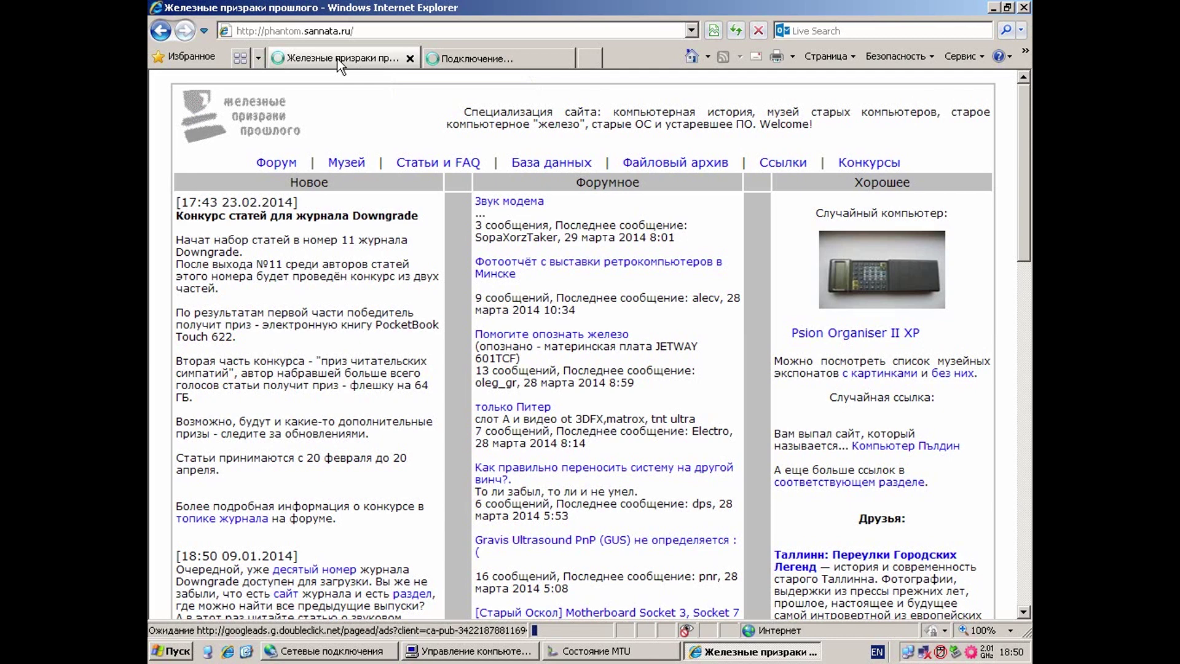
click(492, 60)
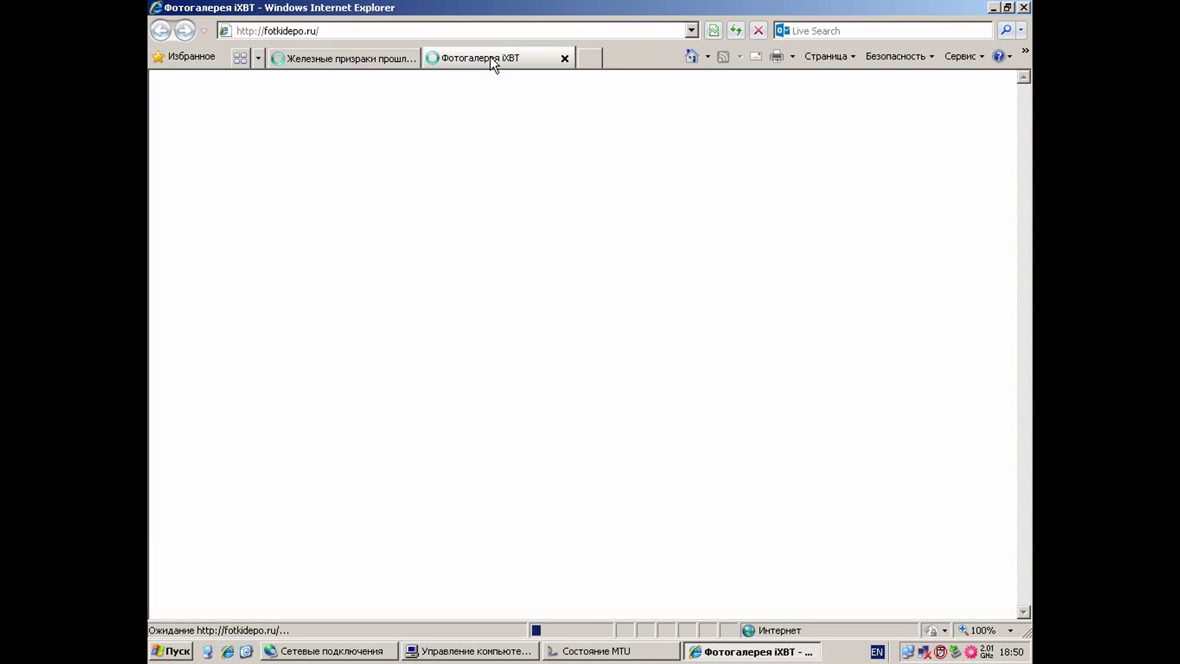
click(596, 651)
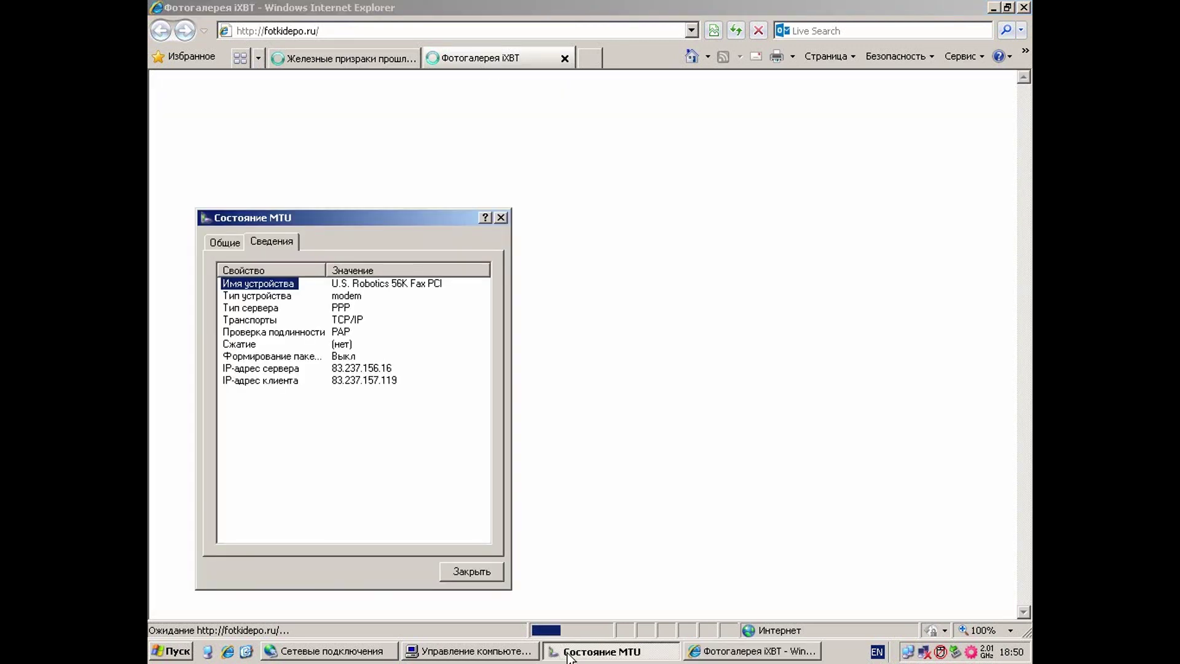
click(226, 242)
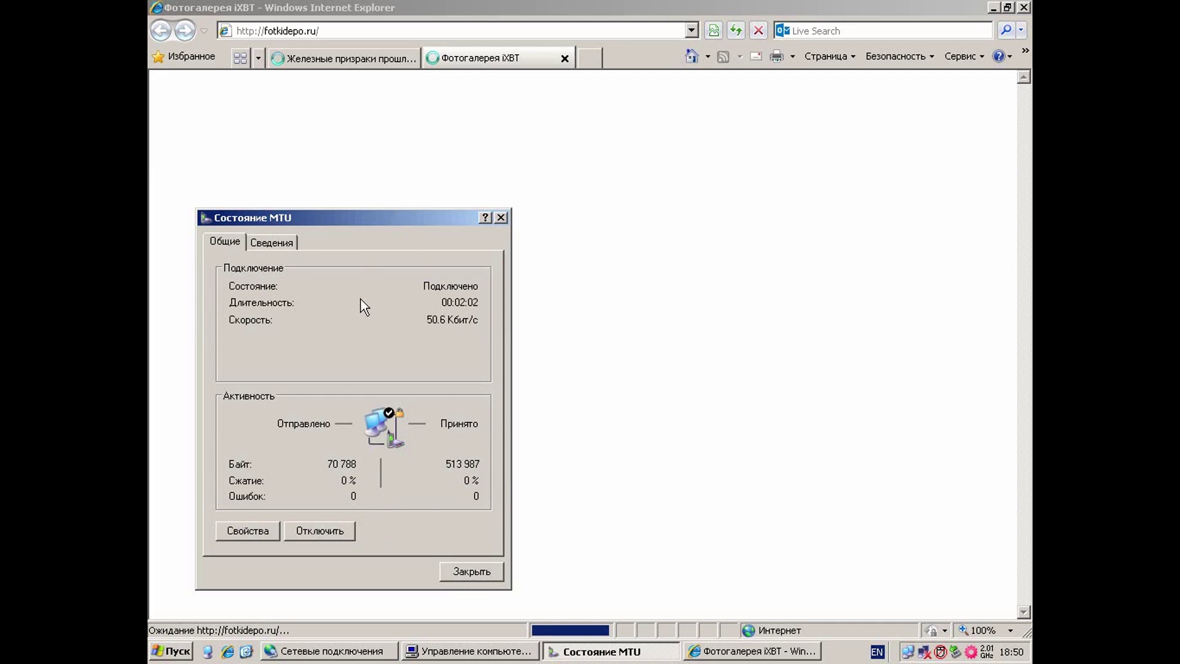
Step: Return to the fotkidepo.ru gallery in the browser and open its search page (Поиск)
click(343, 57)
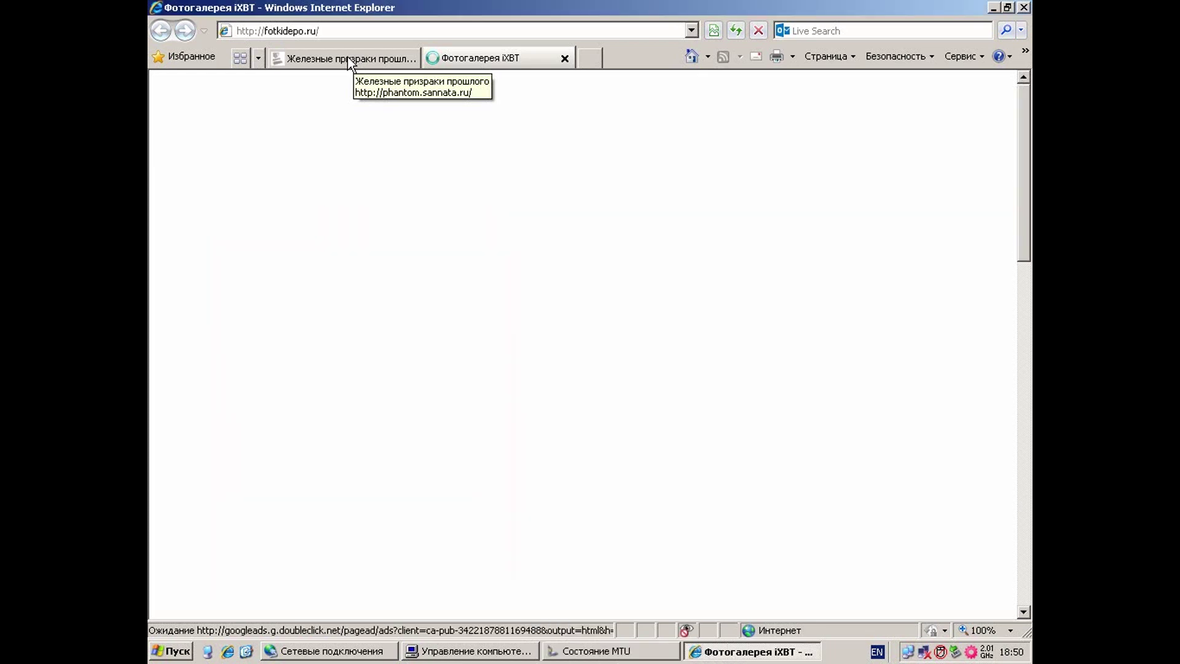
click(493, 59)
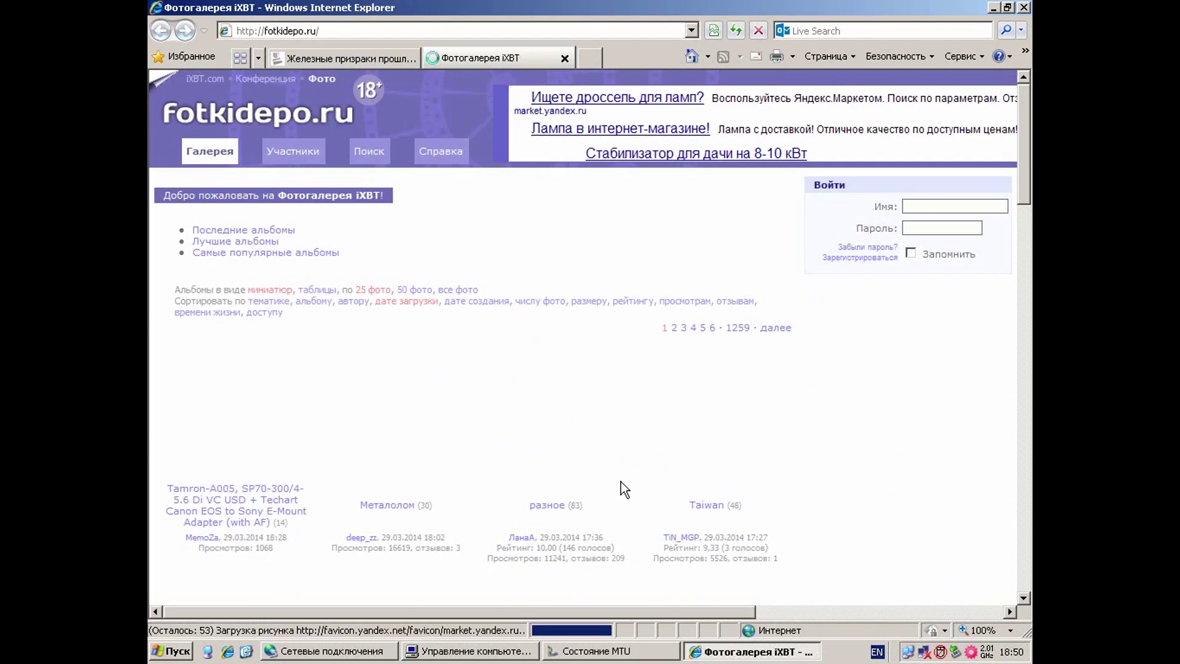
click(371, 153)
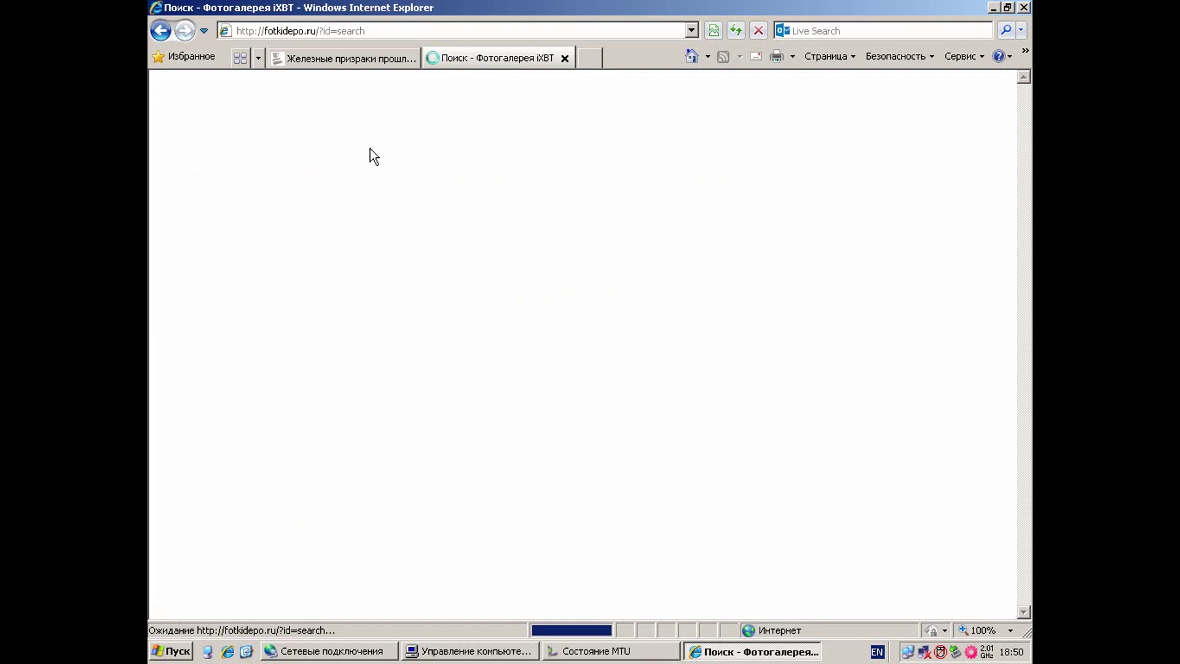